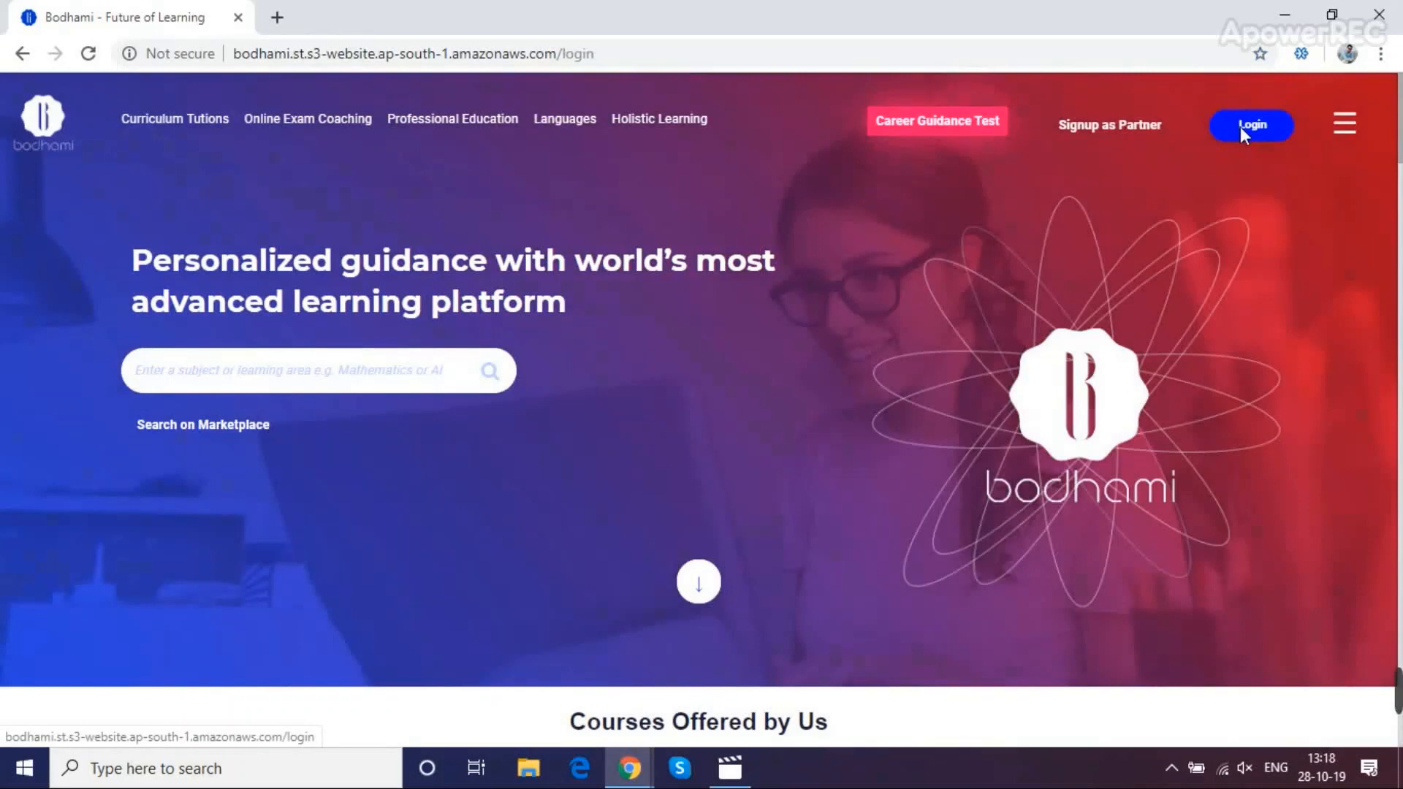
# Open the login form and choose SIGN UP for Partner to reach the role selection
pyautogui.click(1239, 125)
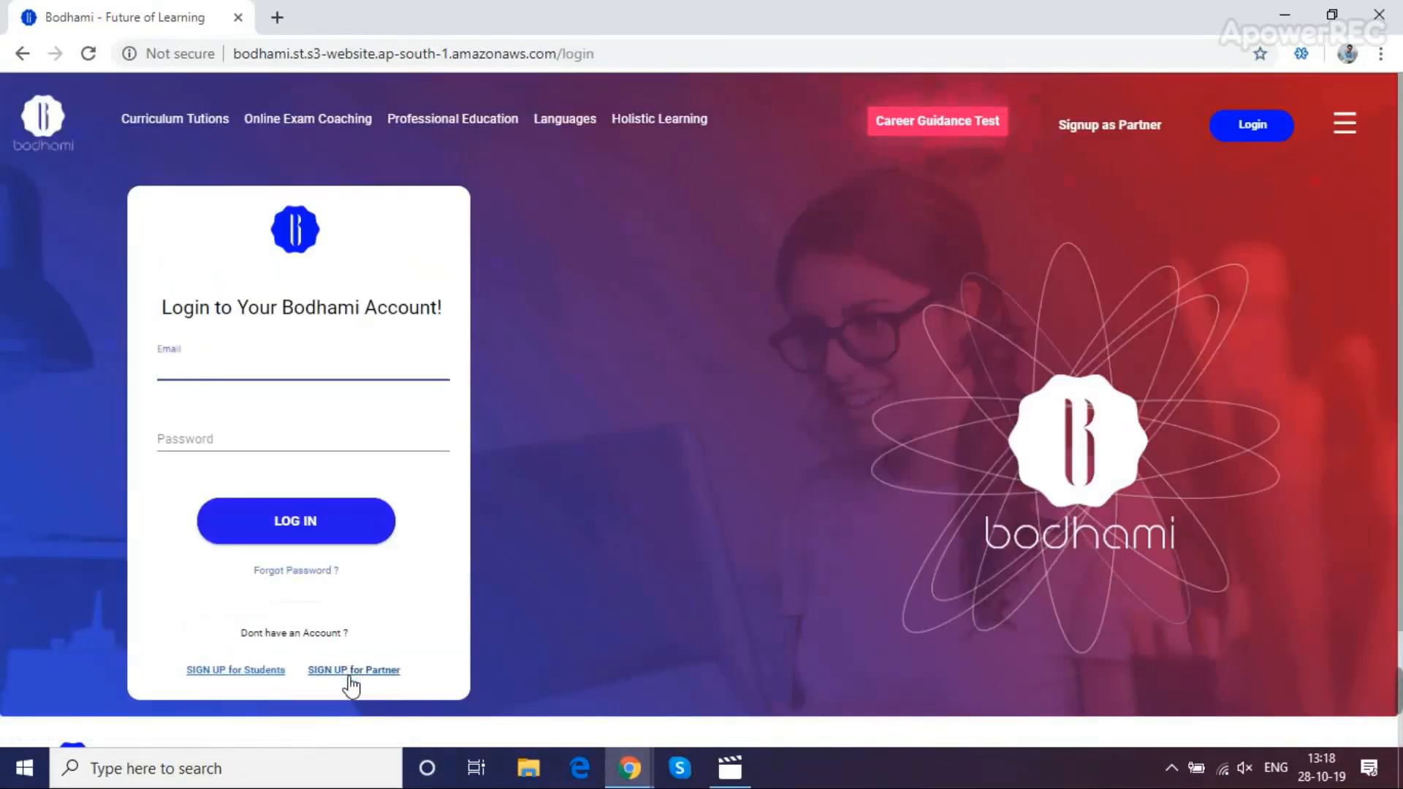
pyautogui.click(350, 678)
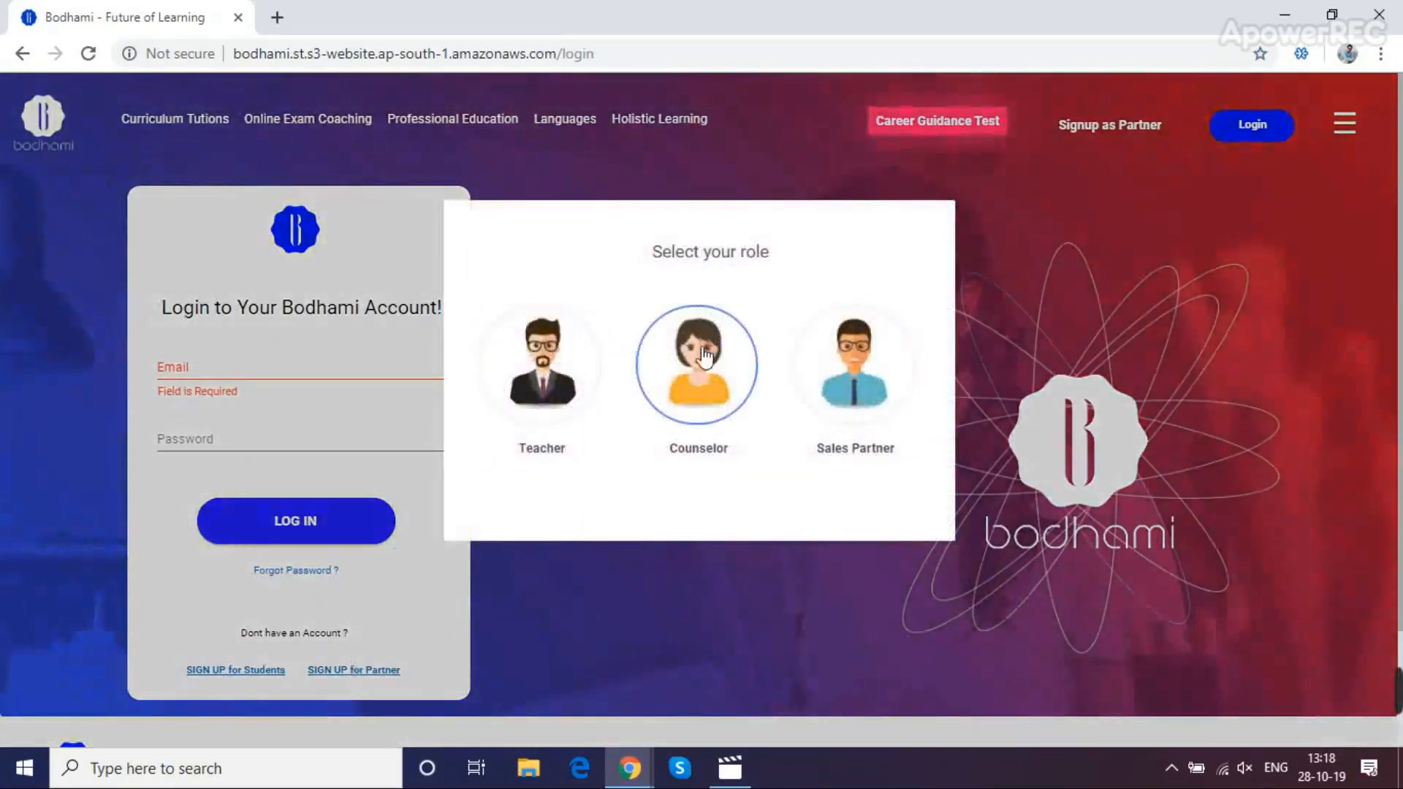
# Choose Counselor and enter the counselor's first name, last name and e-mail address
pyautogui.click(701, 362)
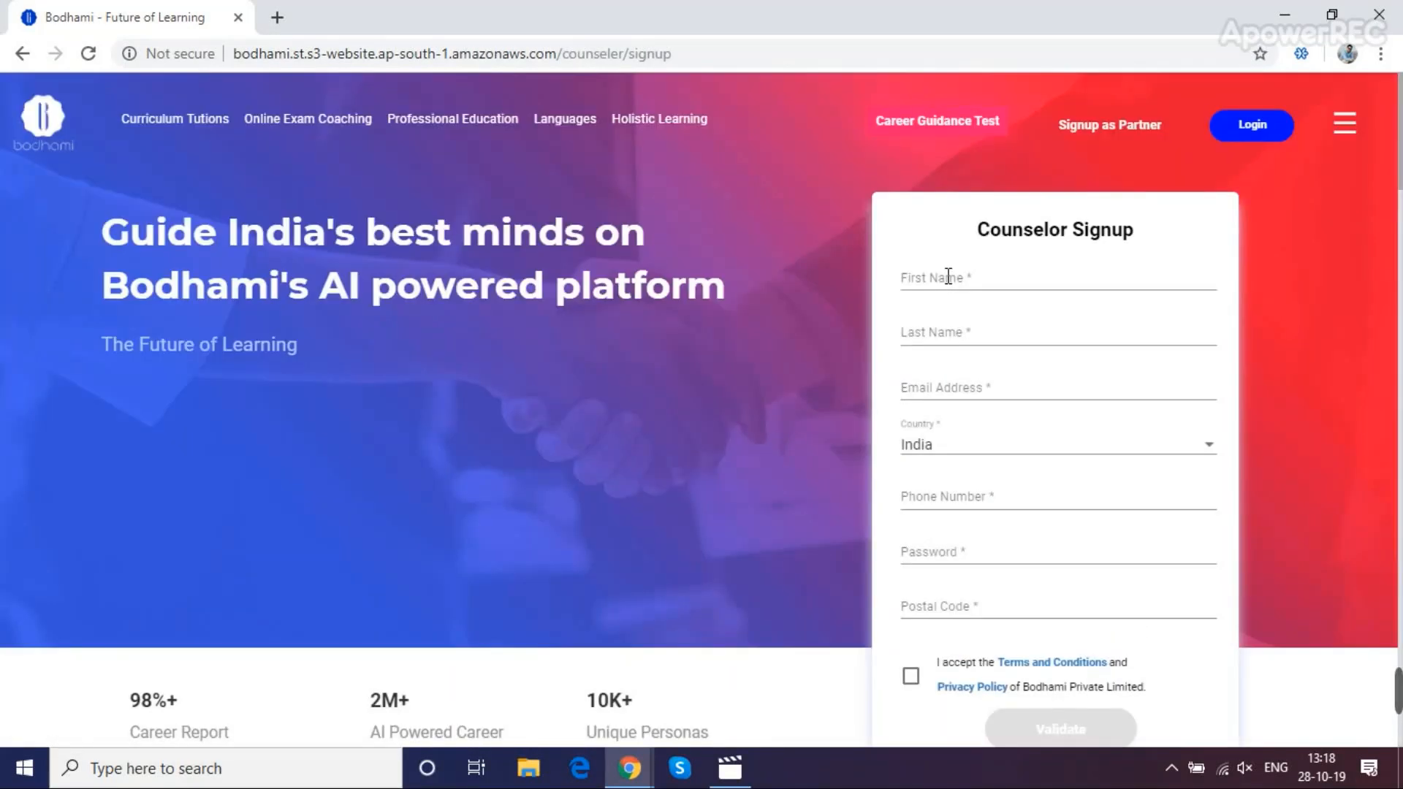
pyautogui.click(948, 277)
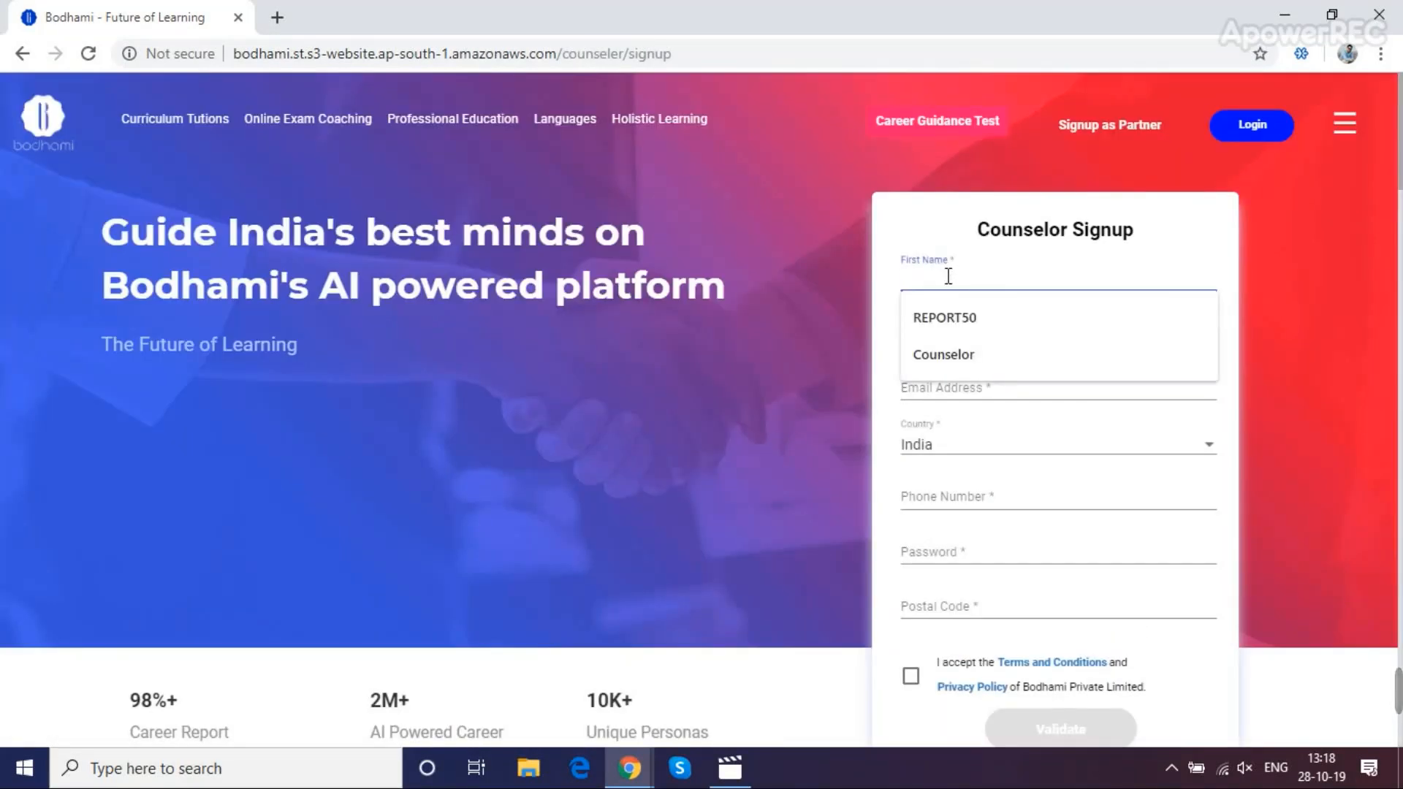
pyautogui.press('Tab')
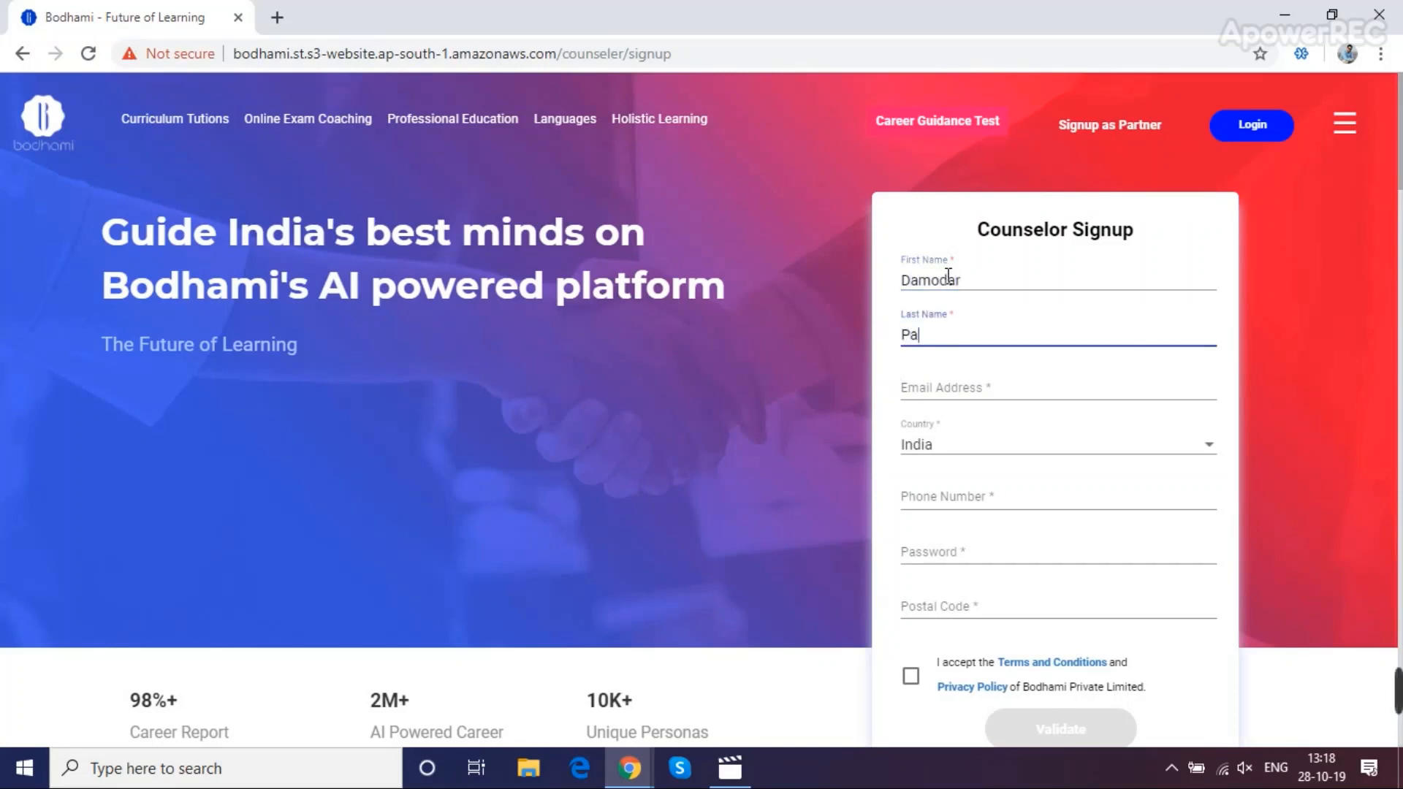
pyautogui.press('Tab')
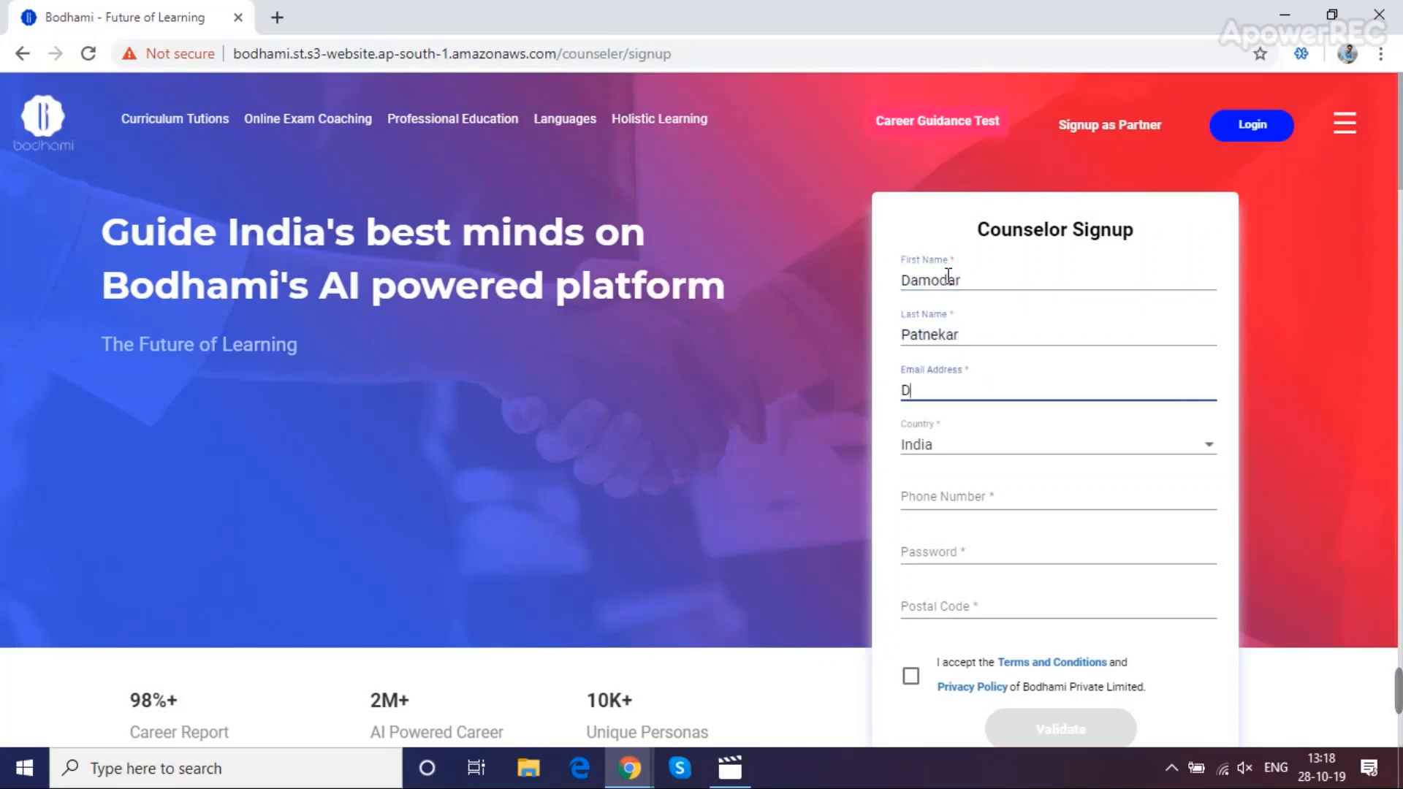
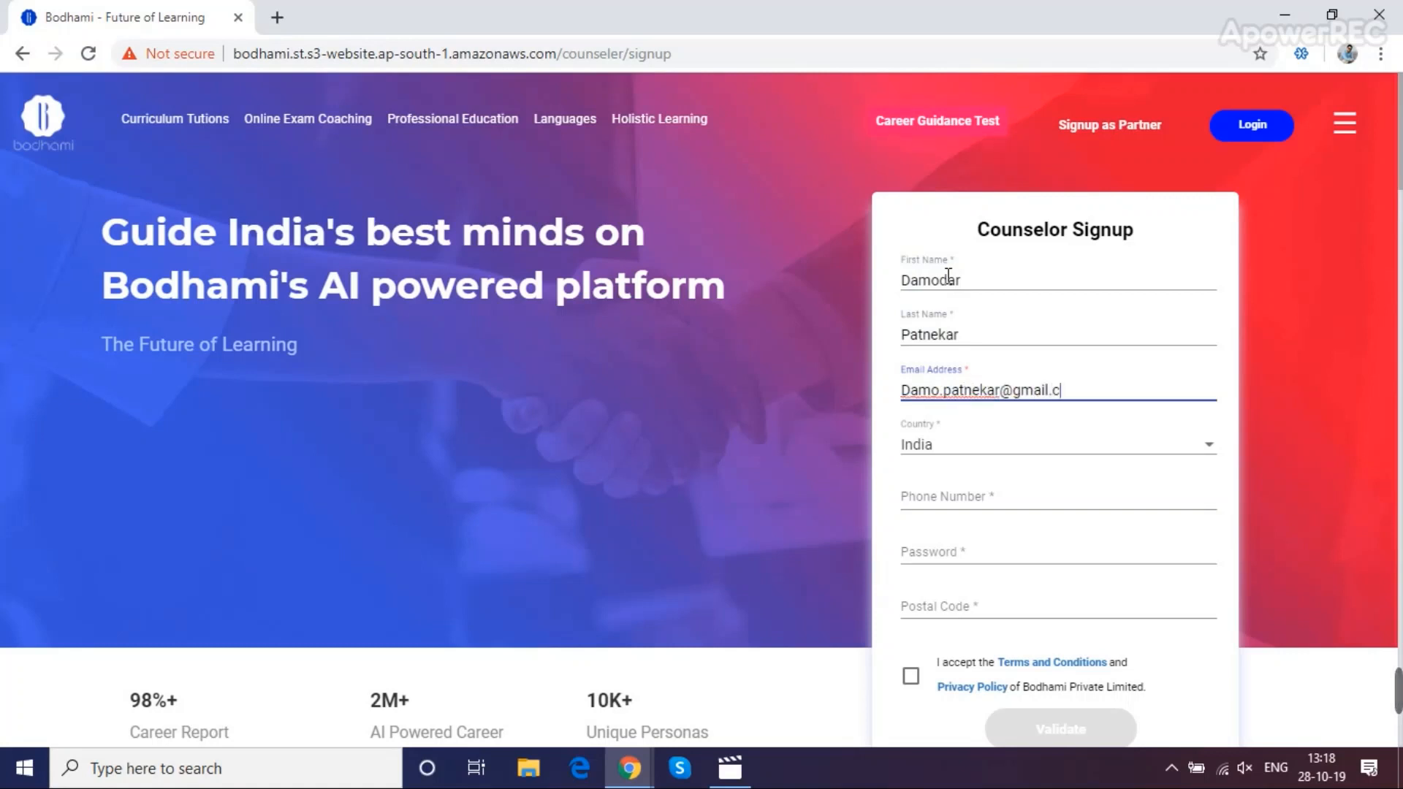
# Fill in the counselor's phone number, account password and postal code
pyautogui.press('Tab')
pyautogui.press('Tab')
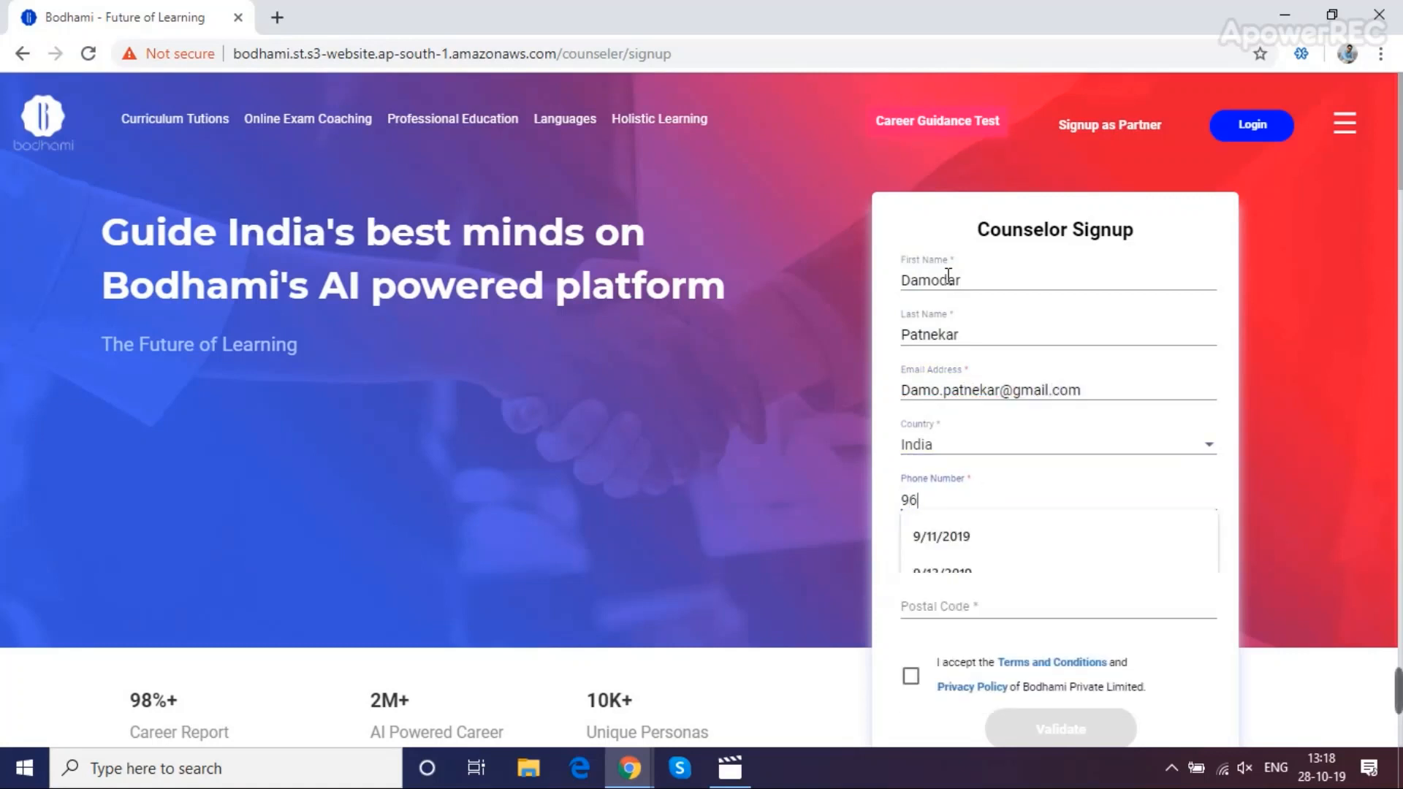
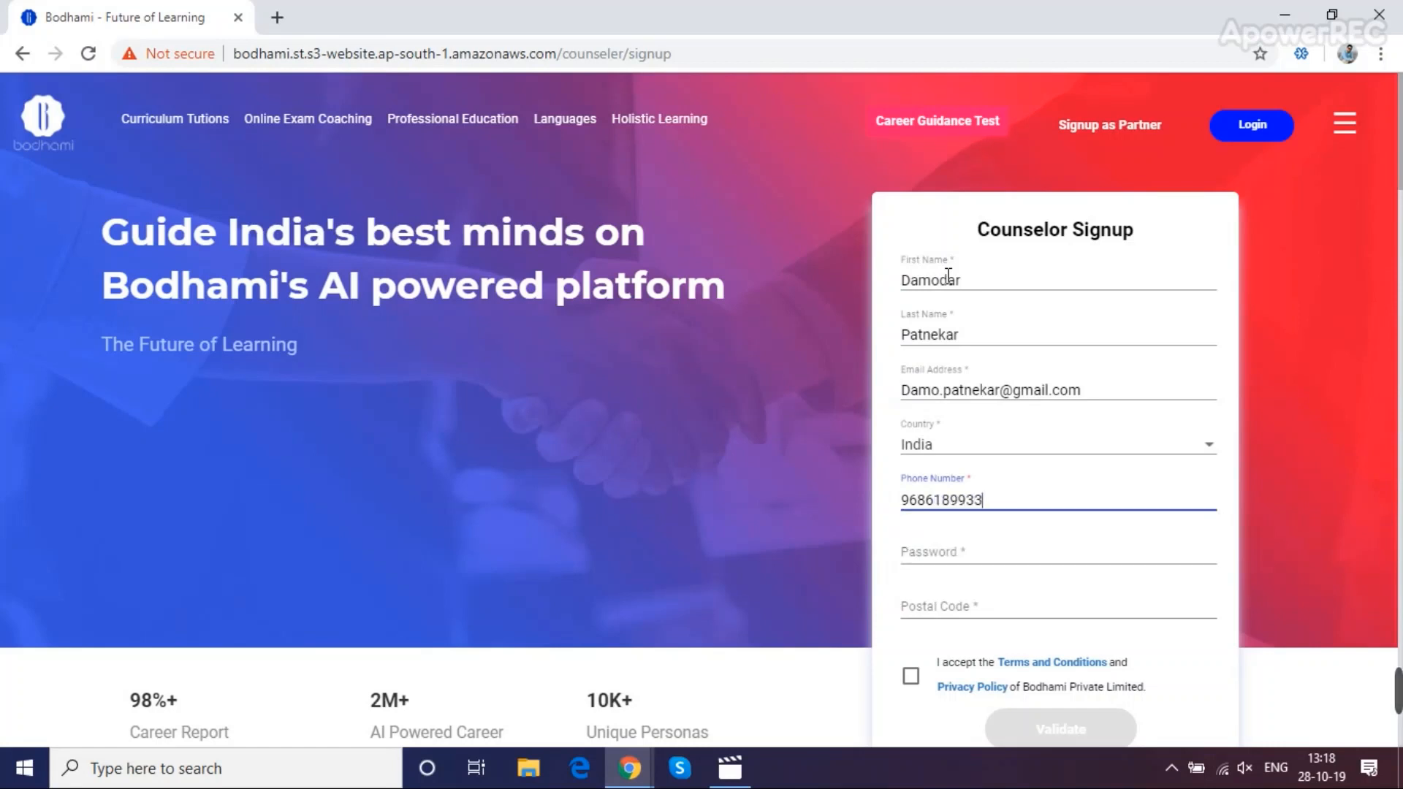
pyautogui.press('Tab')
pyautogui.write('D')
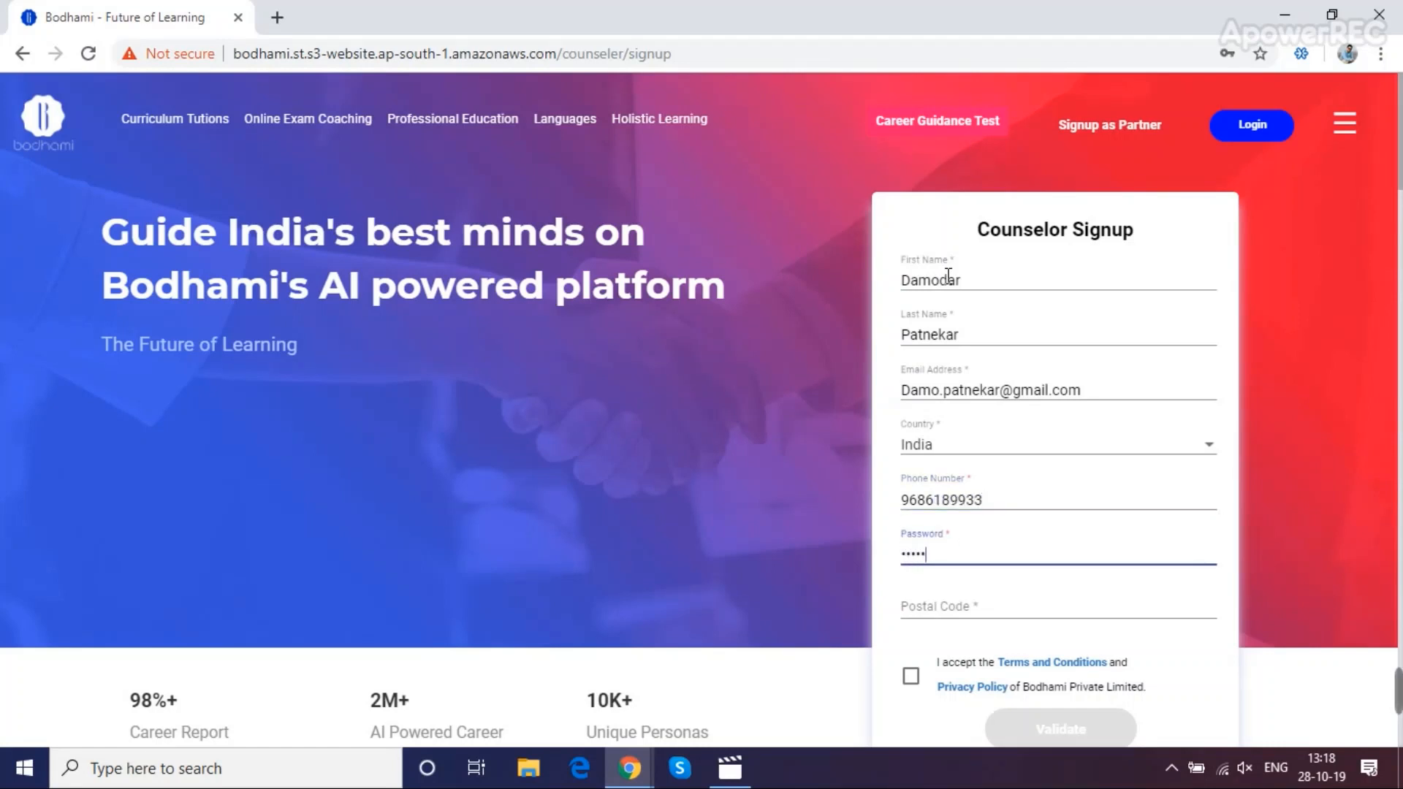
pyautogui.press('Tab')
pyautogui.write('40')
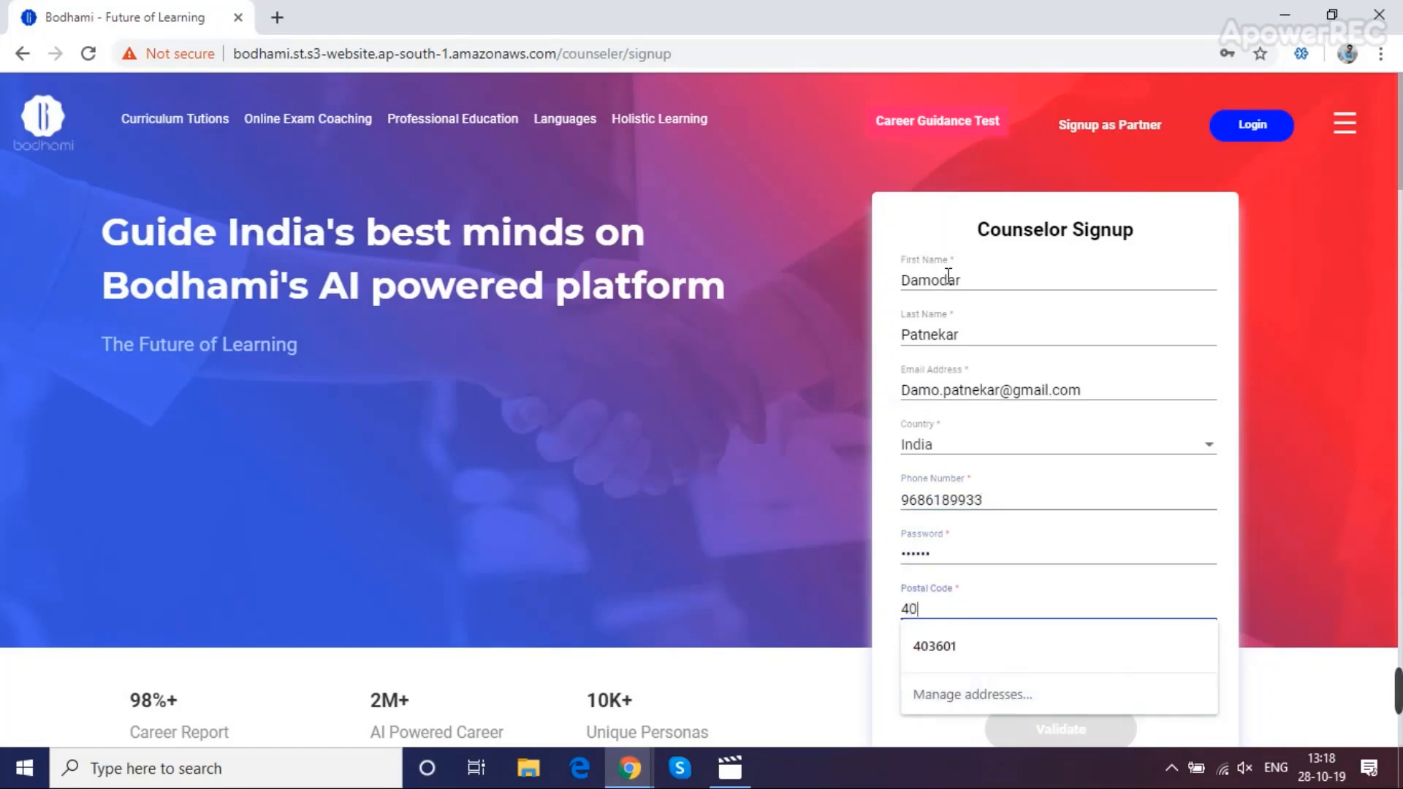
pyautogui.write('3601')
pyautogui.click(1232, 589)
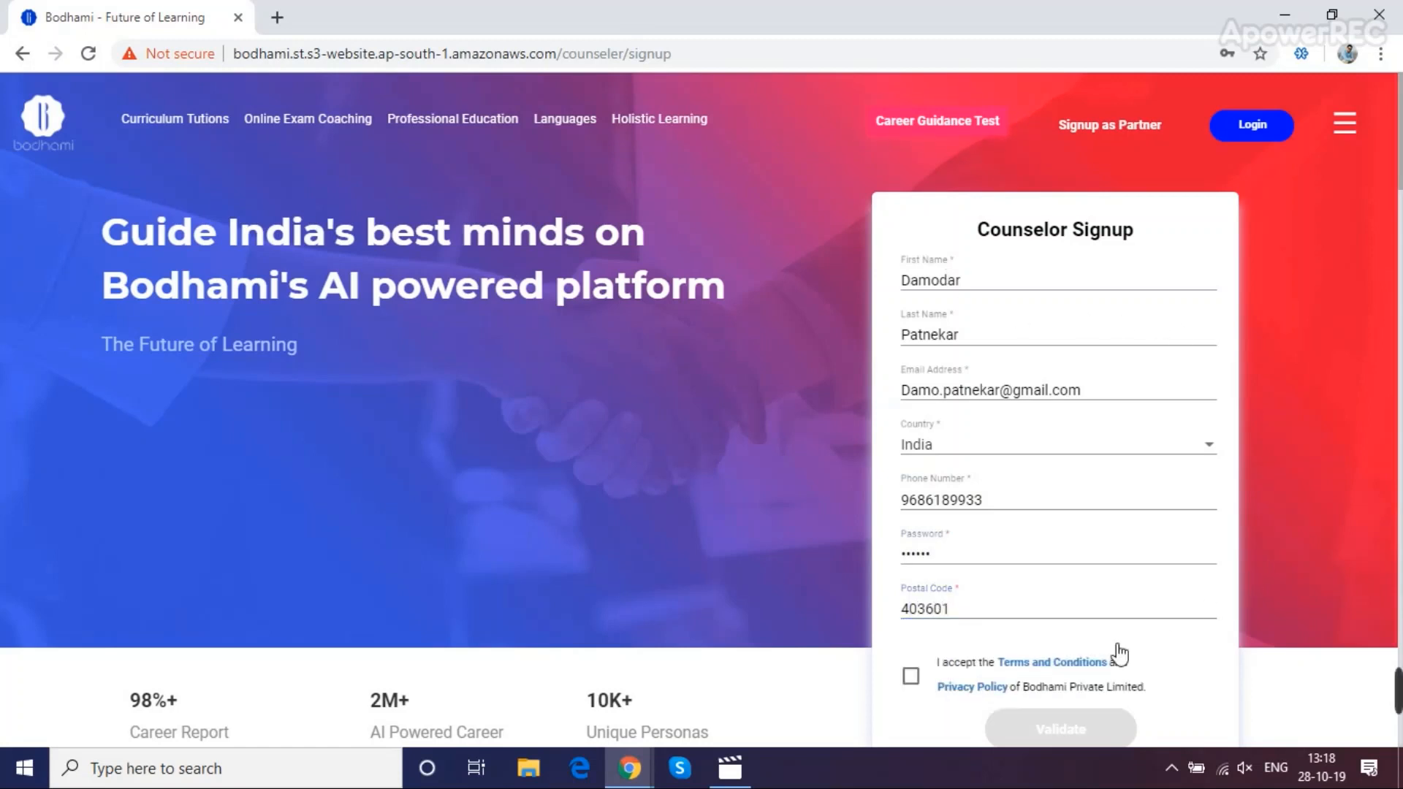
# Accept the terms and conditions, enter the OTP and submit the sign-up
pyautogui.click(911, 676)
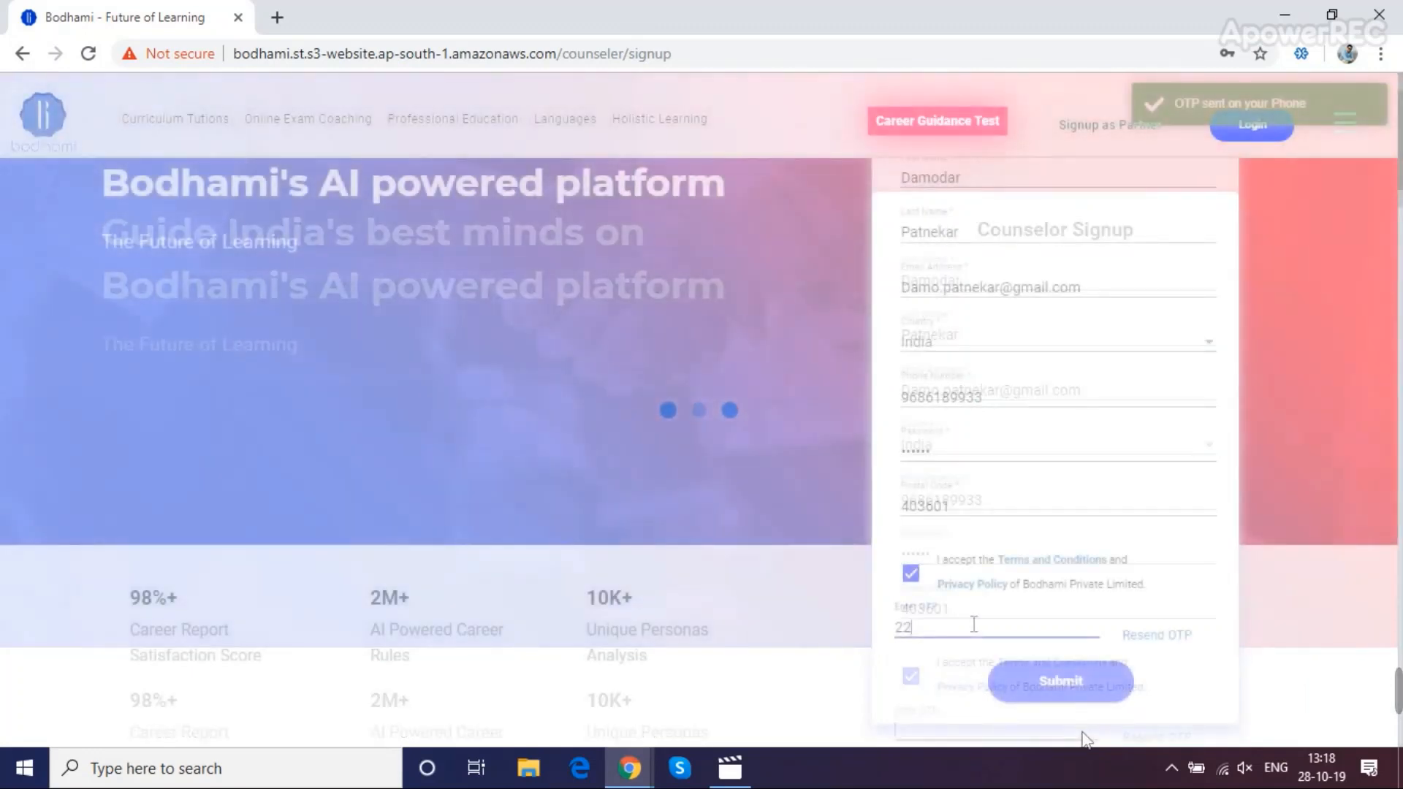
pyautogui.write('57')
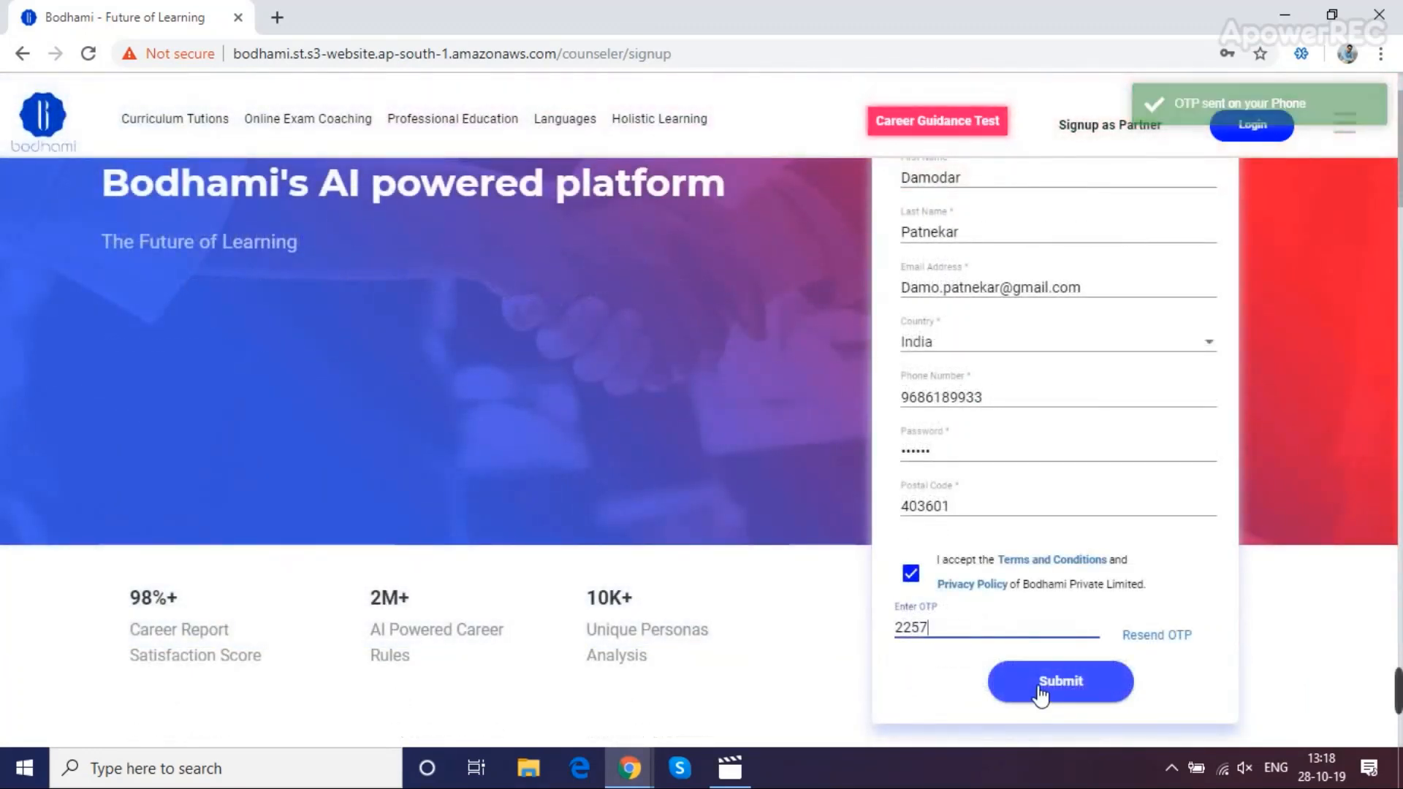
pyautogui.click(1039, 688)
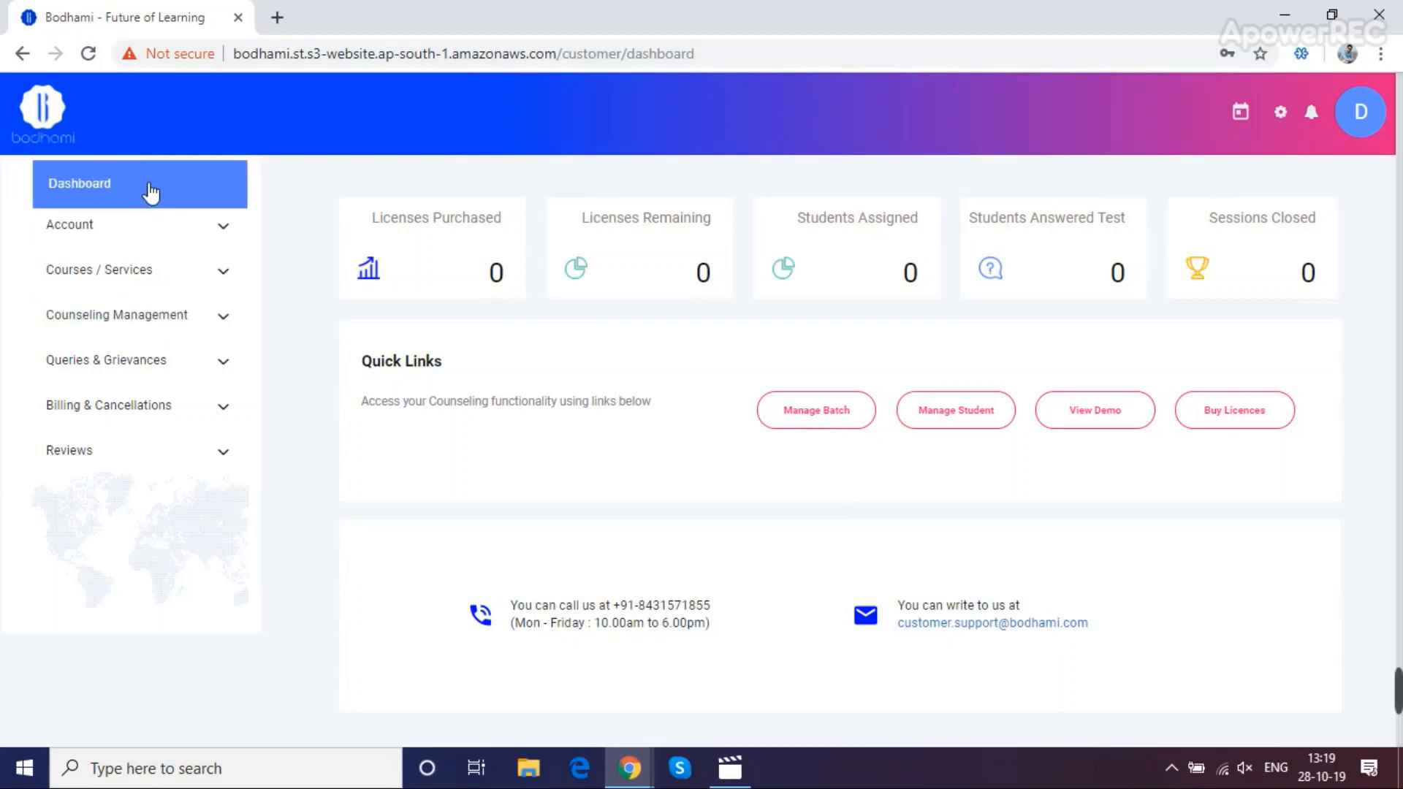
# Expand the Account, Courses, Counseling, Queries, Billing and Reviews sidebar sections, then open Manage Batch
pyautogui.click(210, 236)
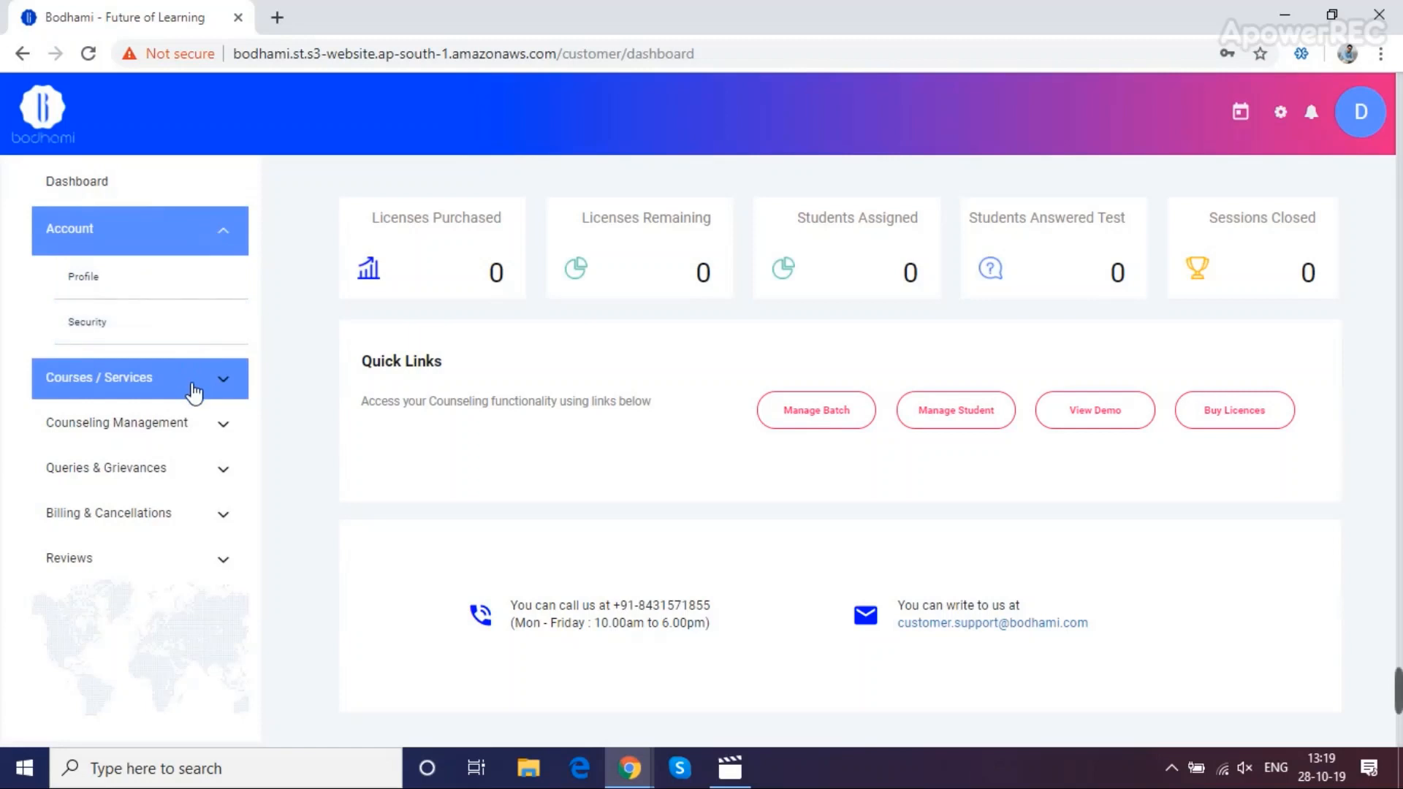
pyautogui.click(193, 393)
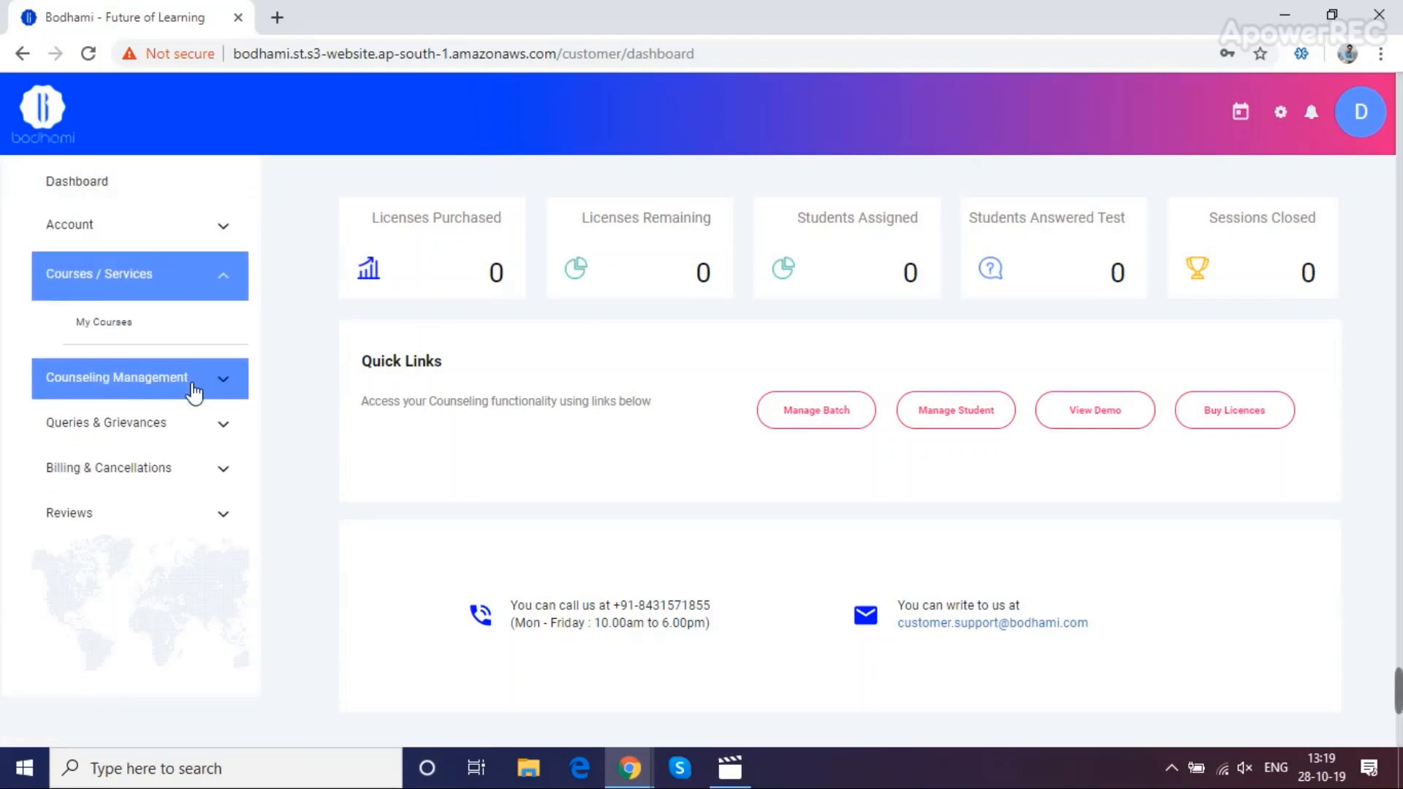
pyautogui.click(193, 393)
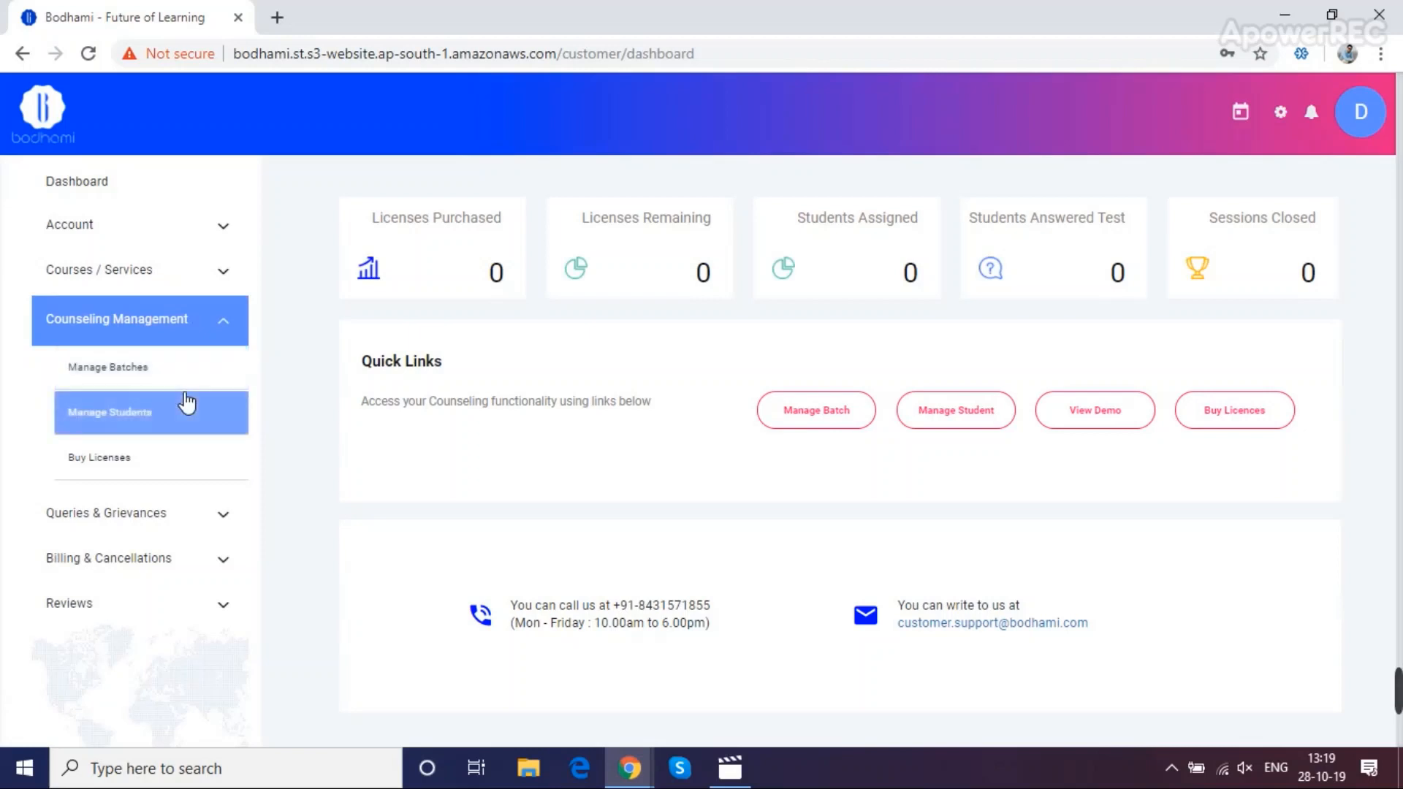
pyautogui.click(191, 526)
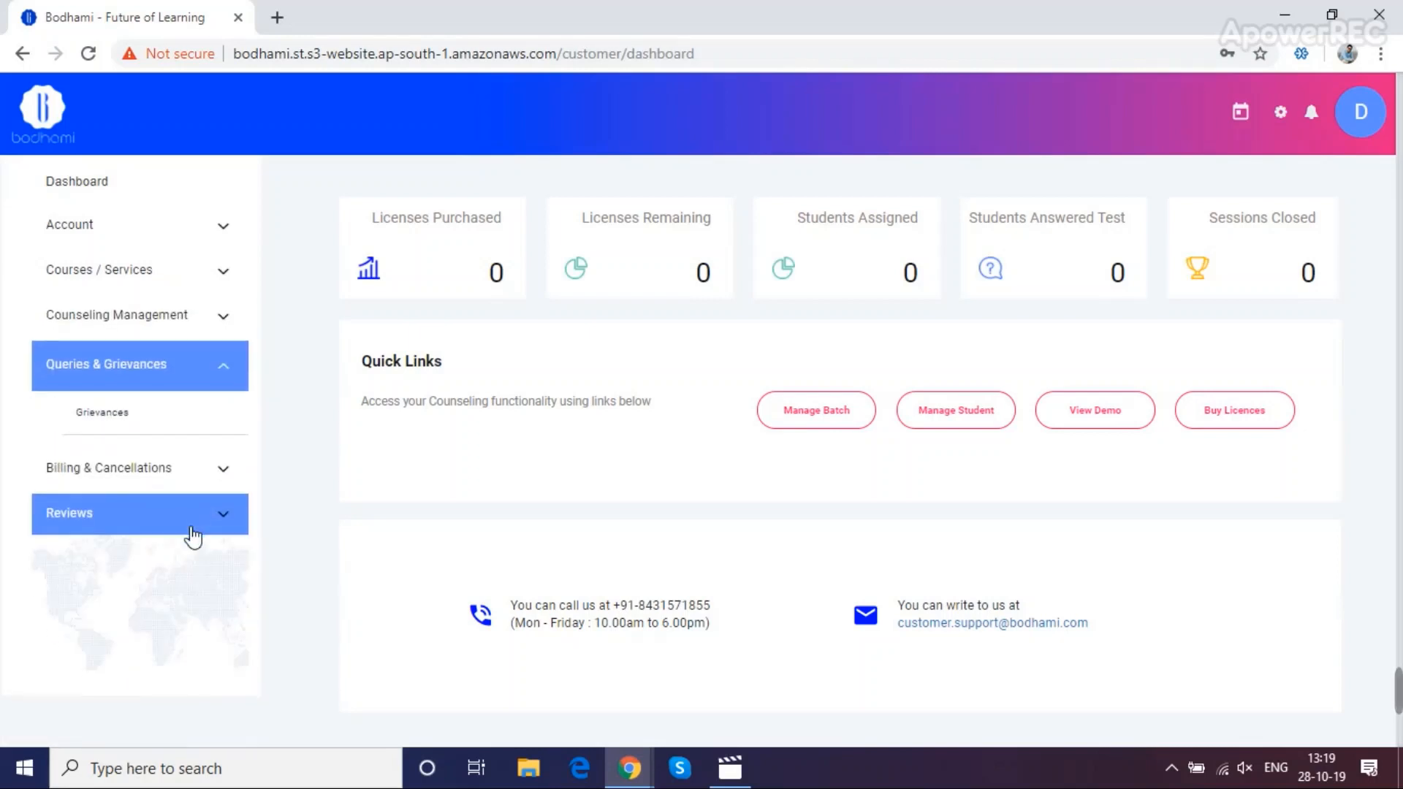
pyautogui.click(217, 480)
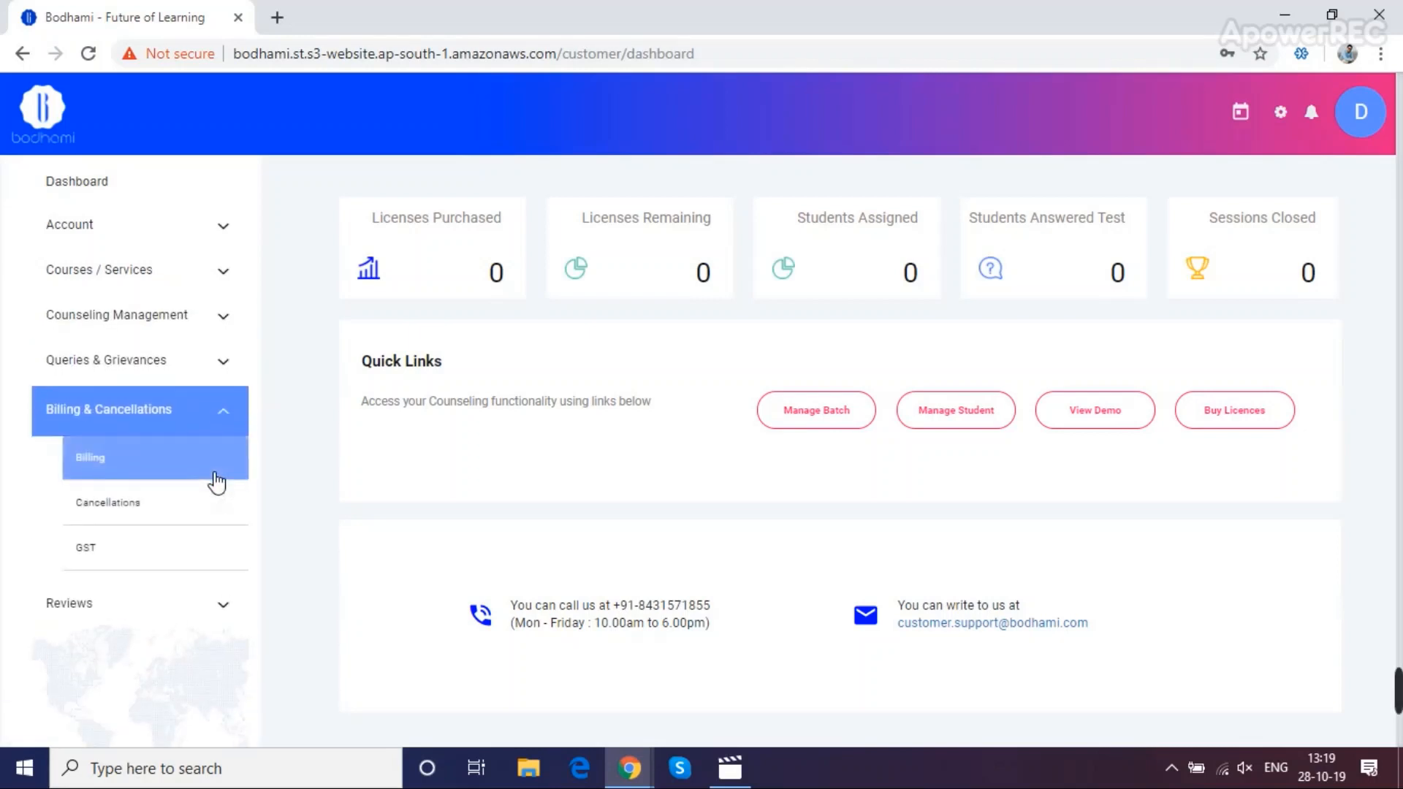
pyautogui.click(184, 616)
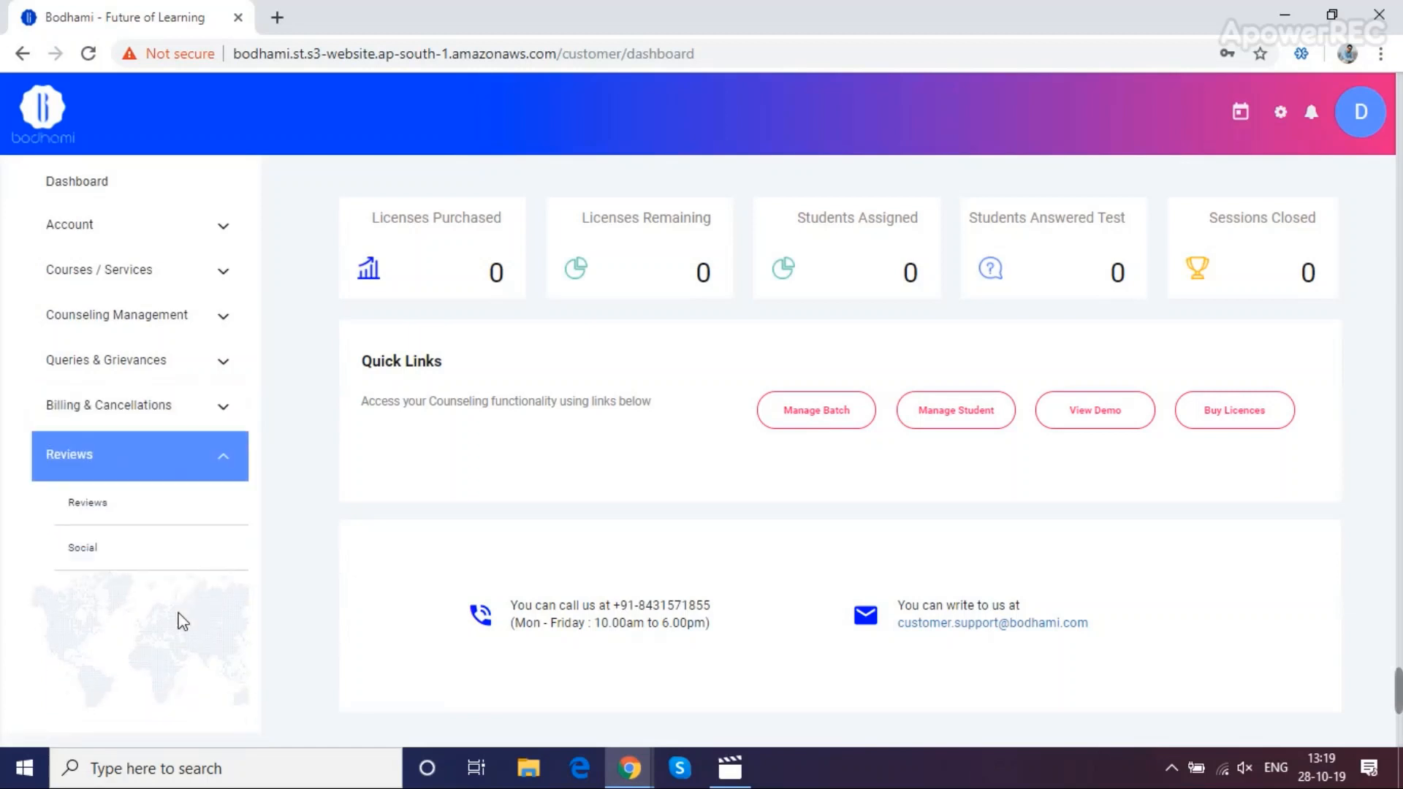
pyautogui.click(826, 420)
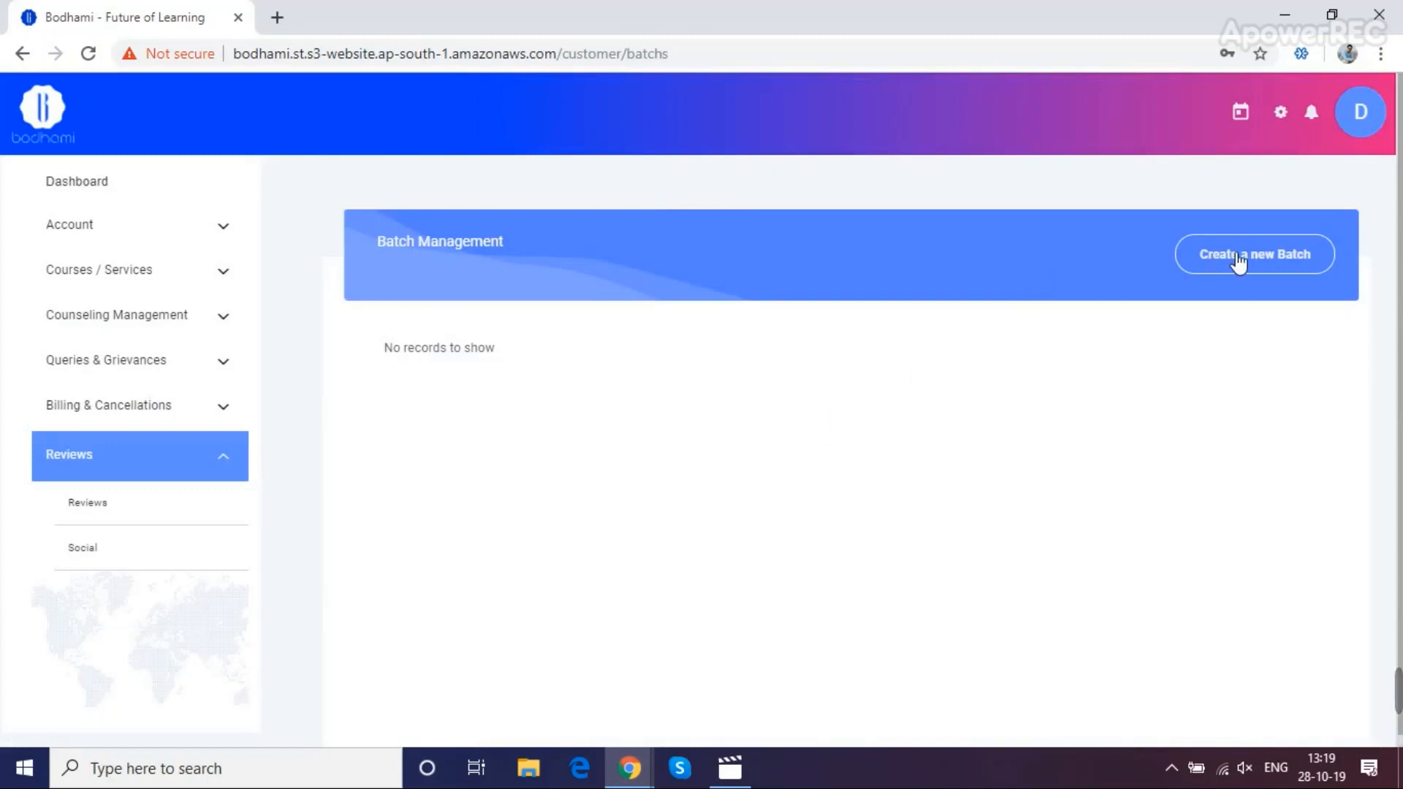
# Create batch 'model English - Batch 10th' for Model English High School, School Students (6th-10th), Full Report test
pyautogui.click(1238, 260)
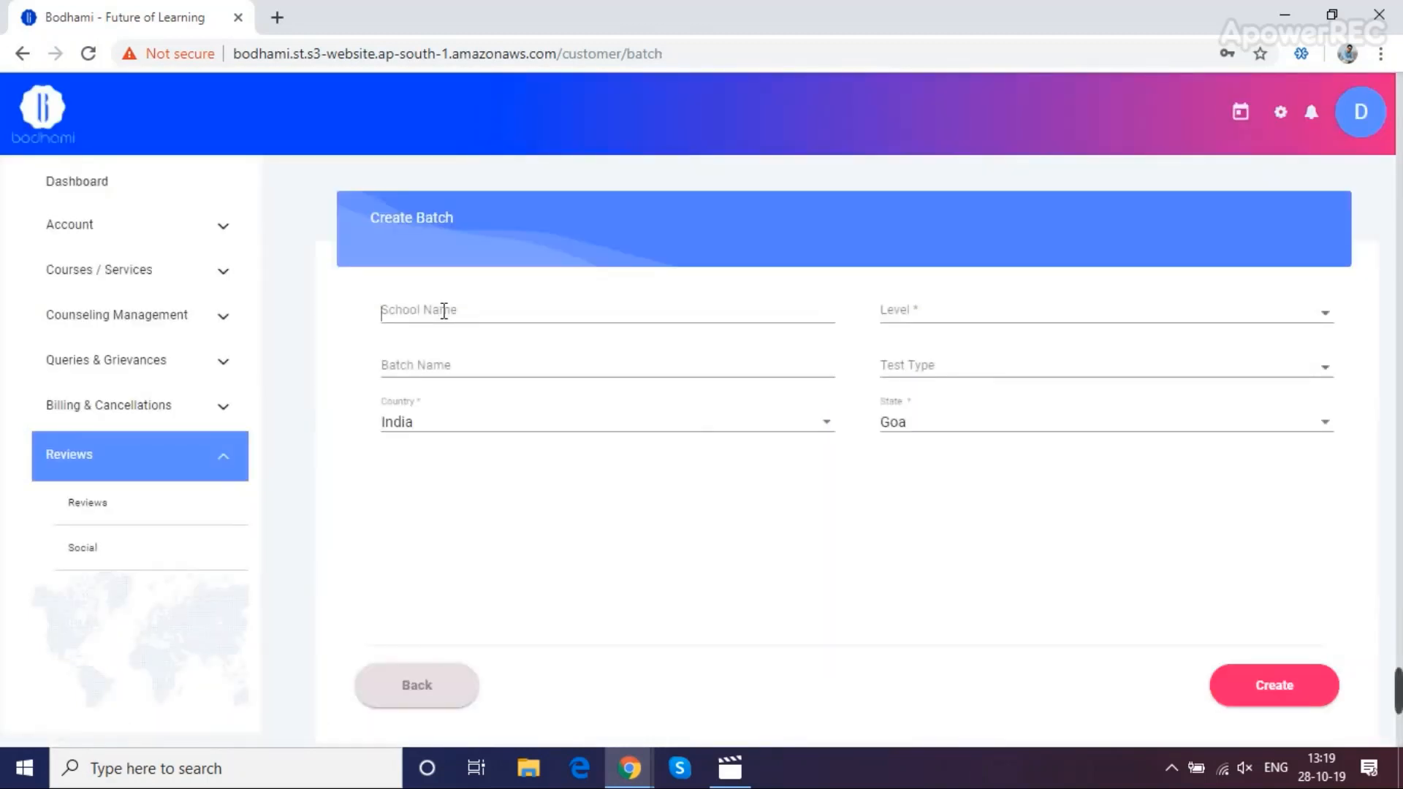
pyautogui.click(444, 311)
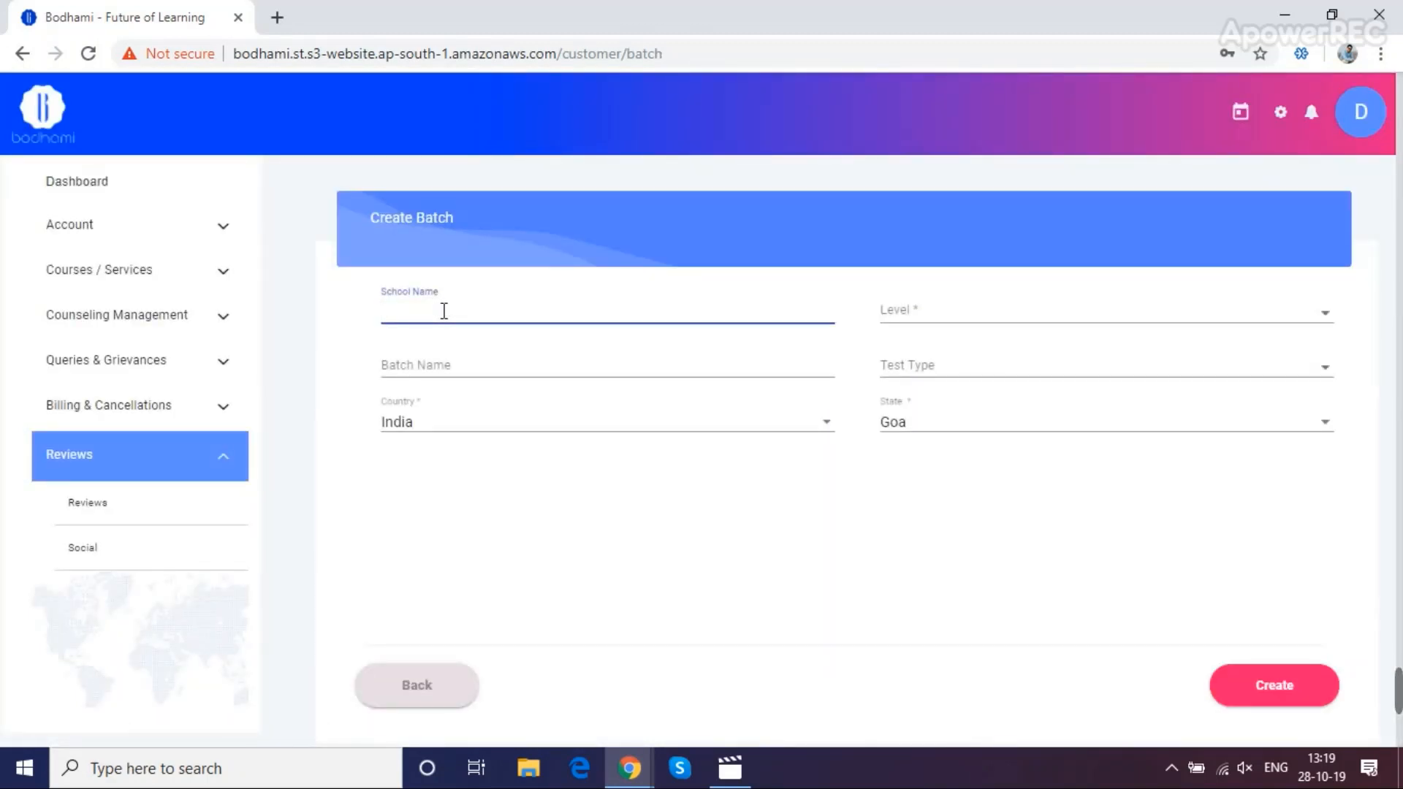
pyautogui.write('Model English')
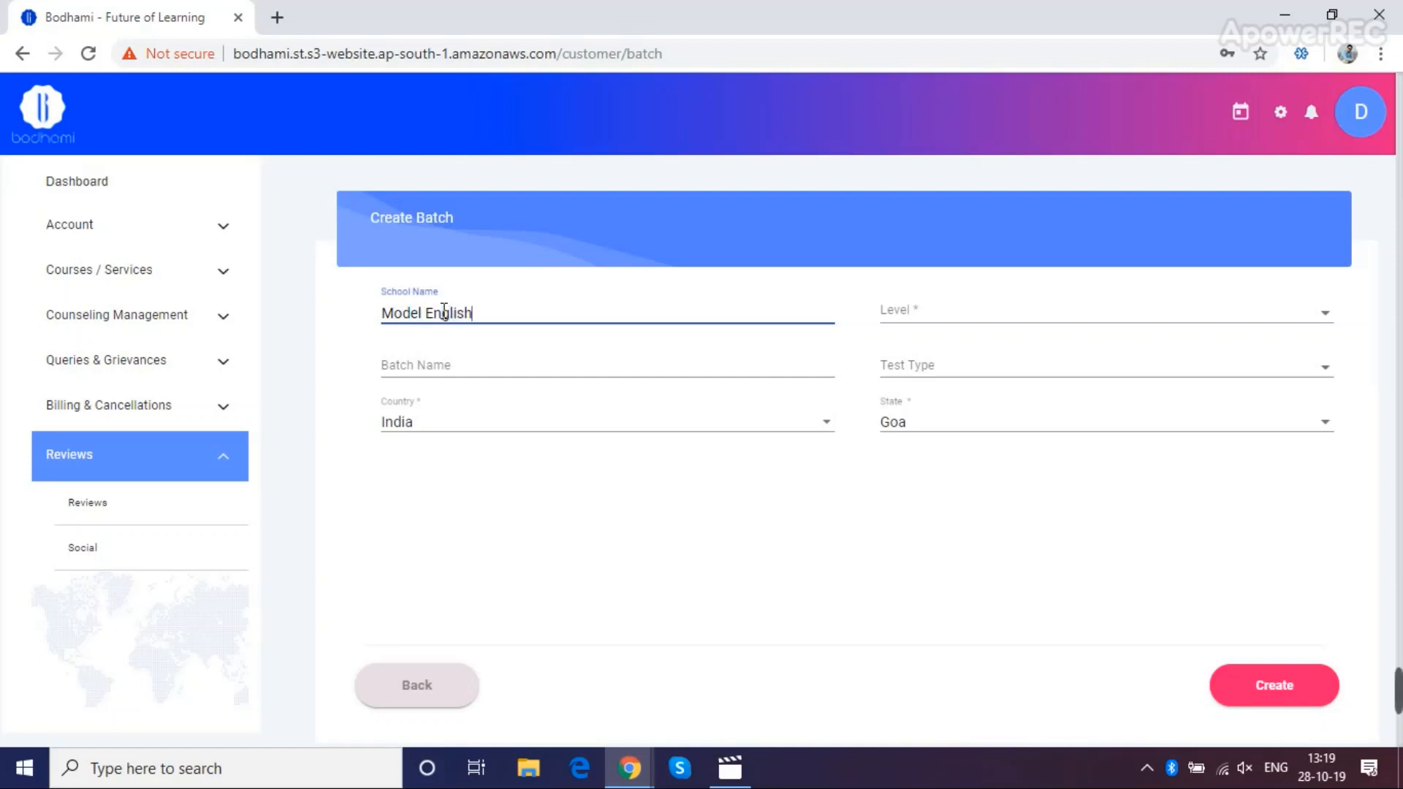
pyautogui.write(' High School')
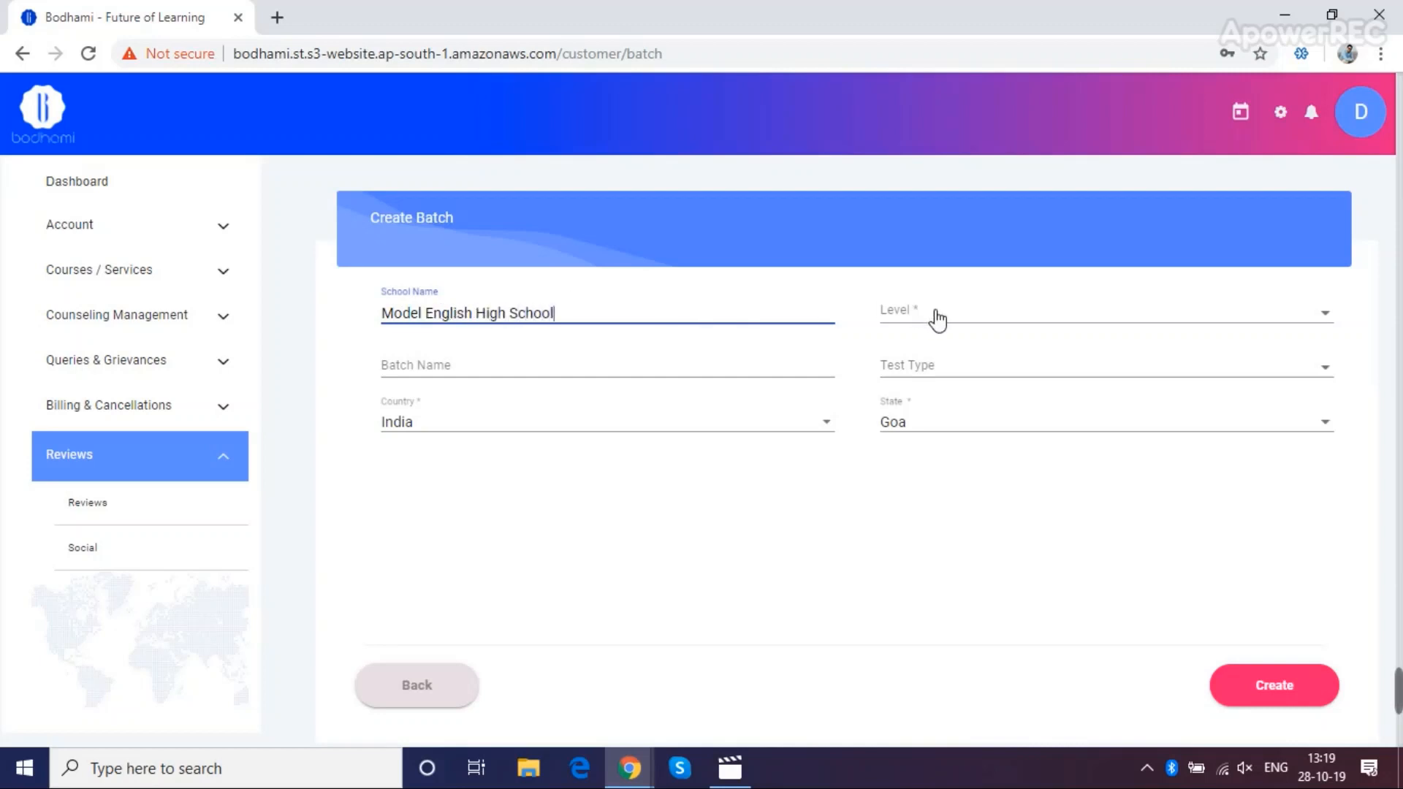
pyautogui.click(910, 318)
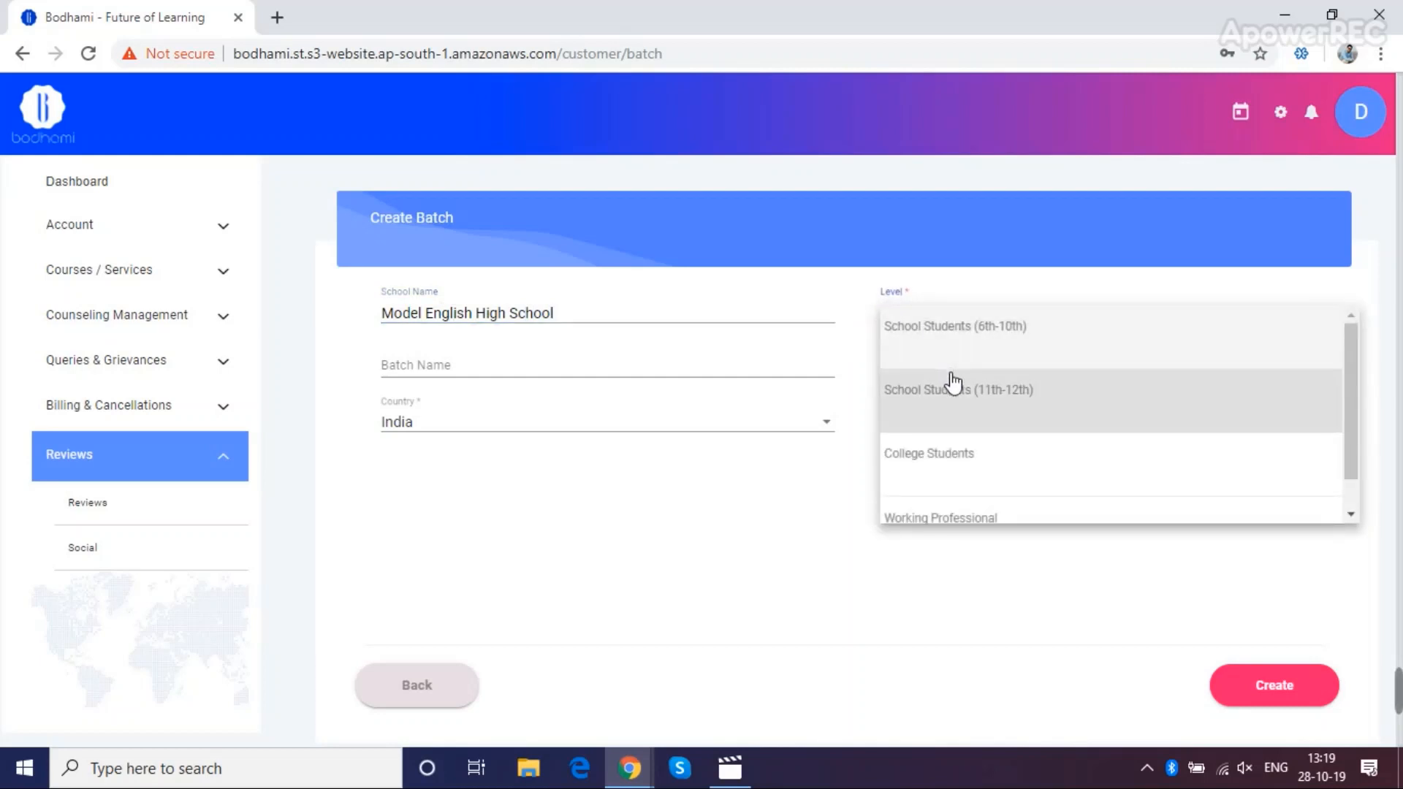
pyautogui.click(954, 341)
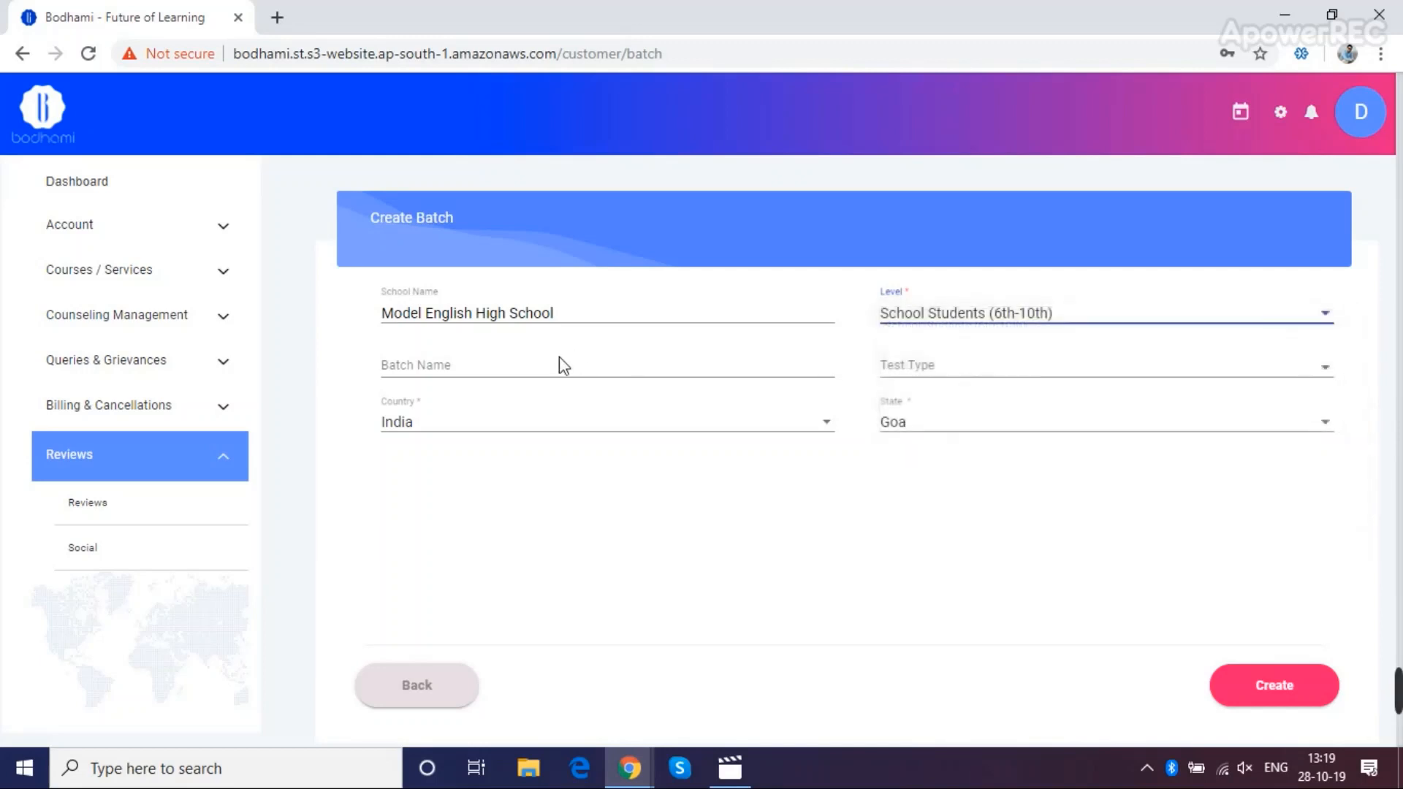
pyautogui.click(537, 369)
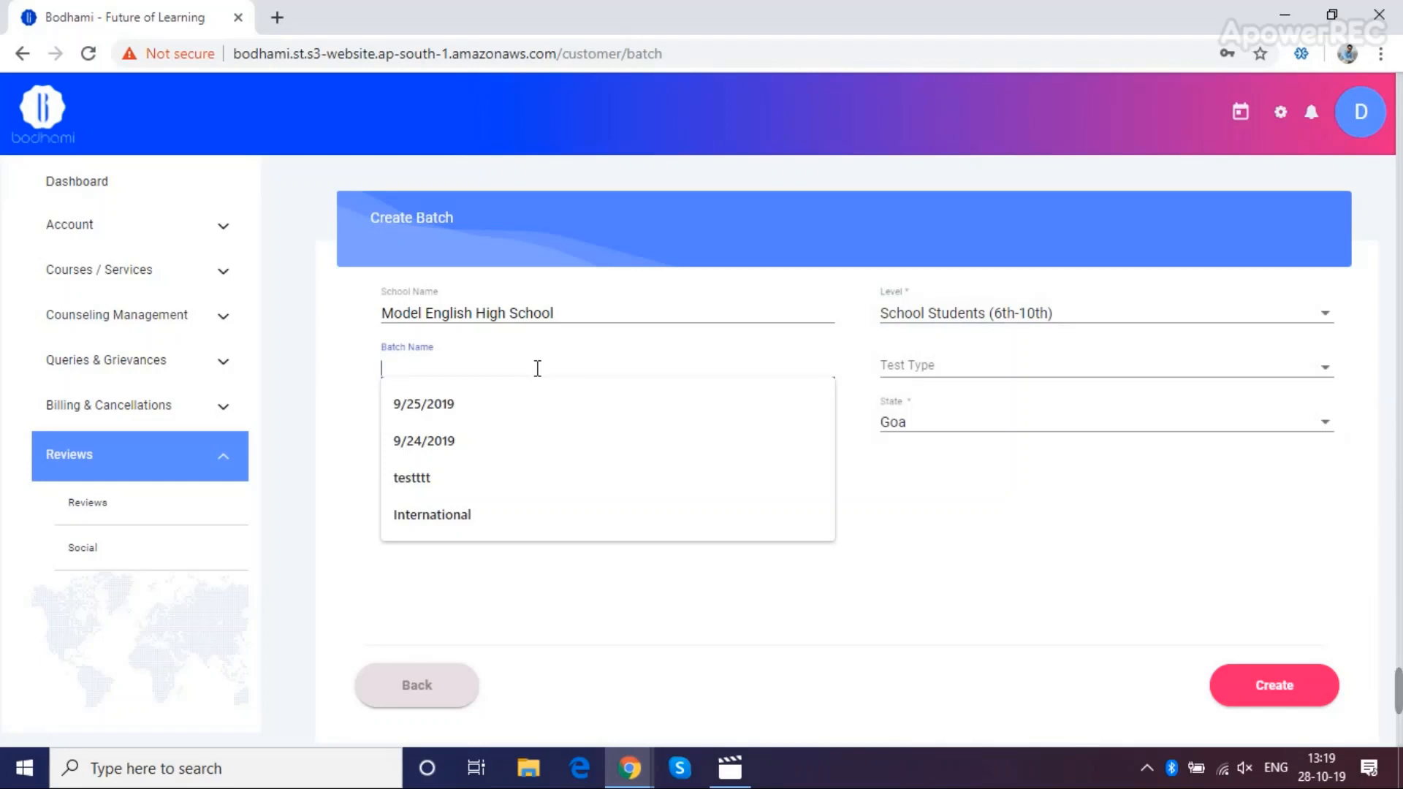
pyautogui.write('model')
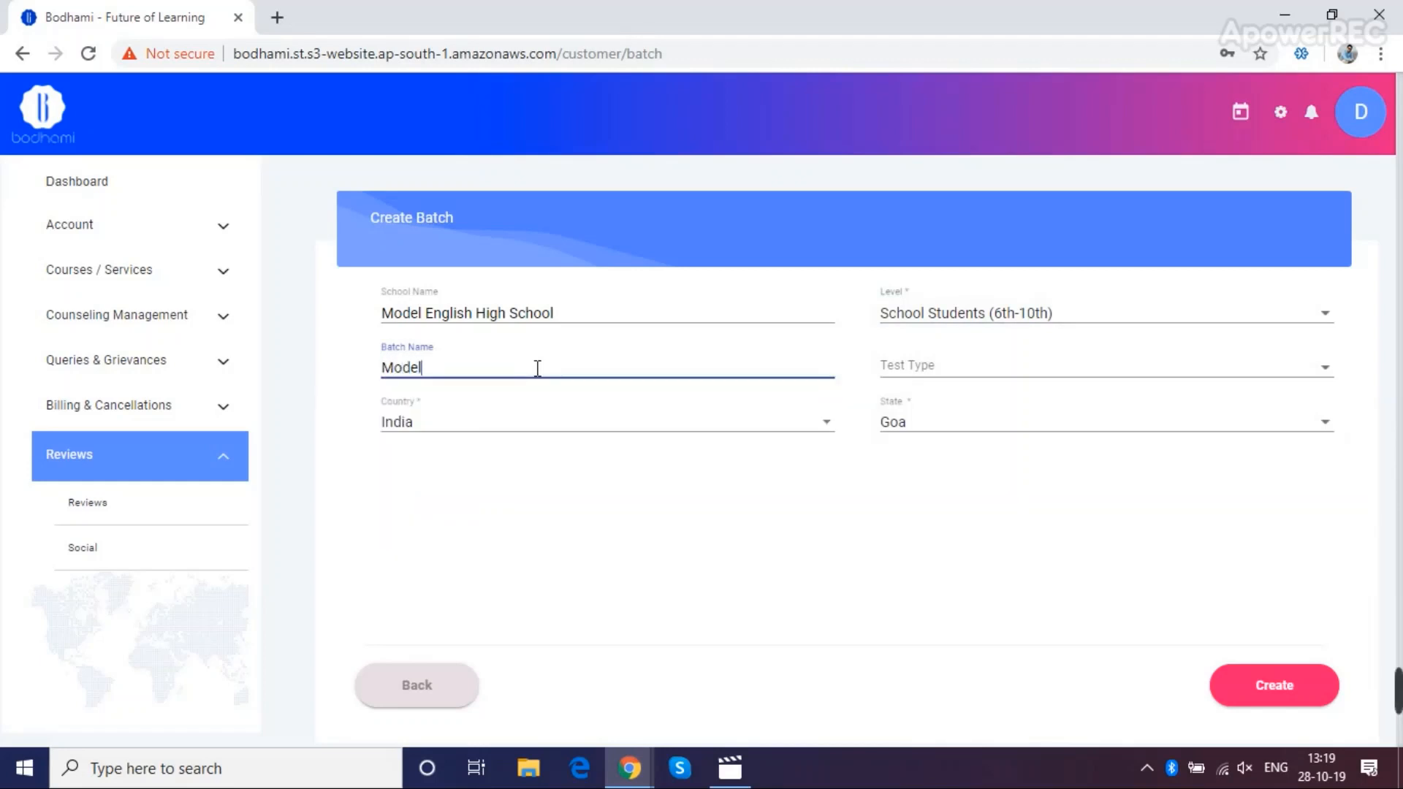
pyautogui.write(' English - Batch')
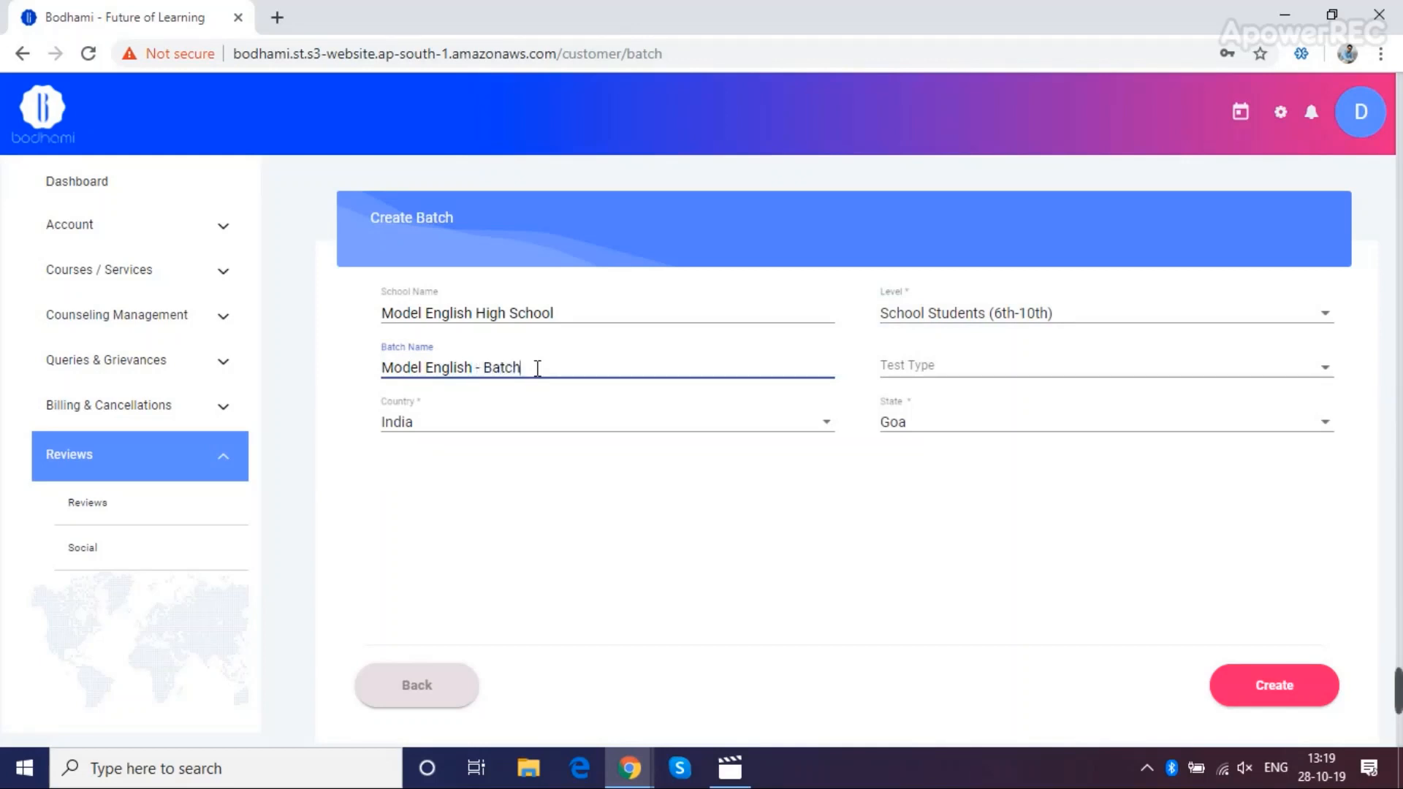
pyautogui.write(' 10th')
pyautogui.click(958, 376)
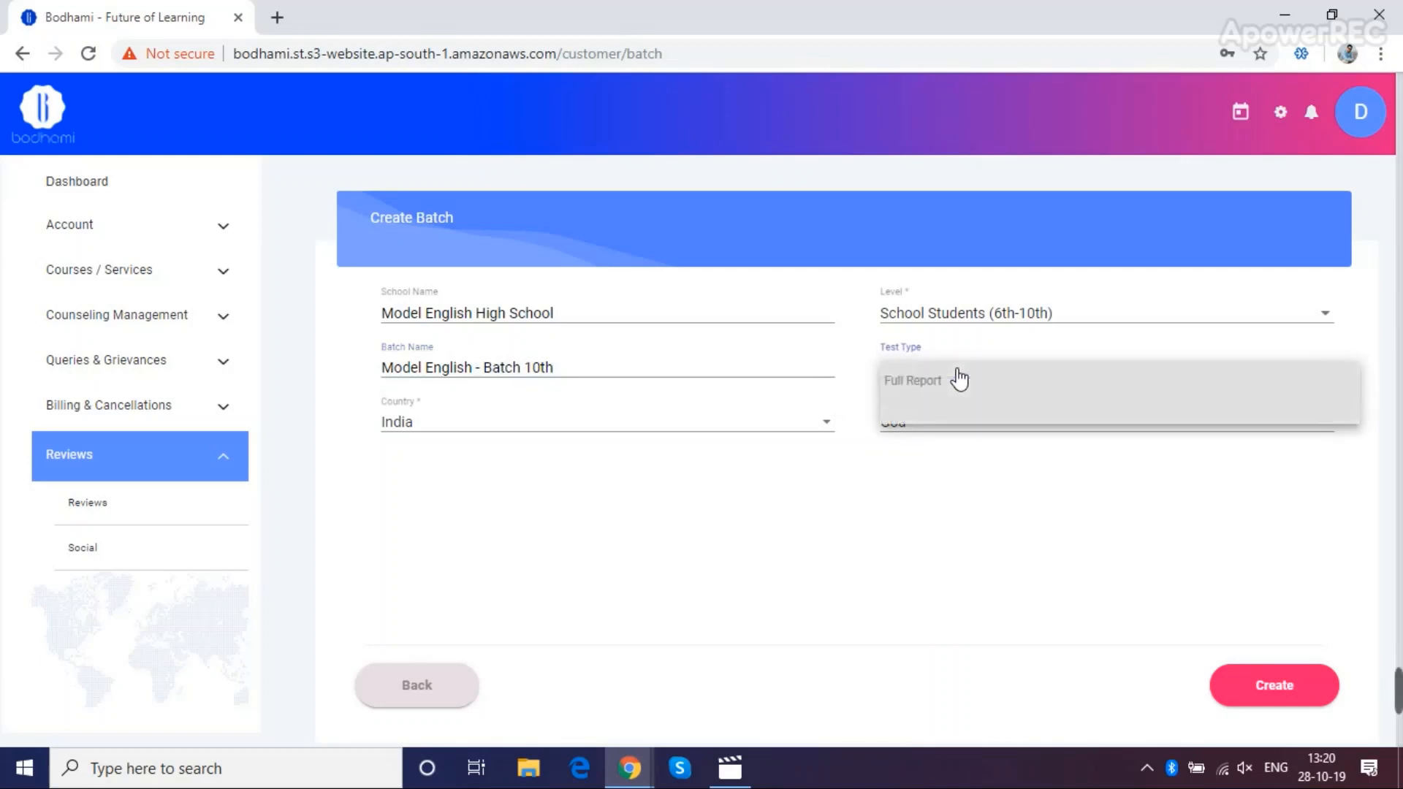
pyautogui.click(955, 391)
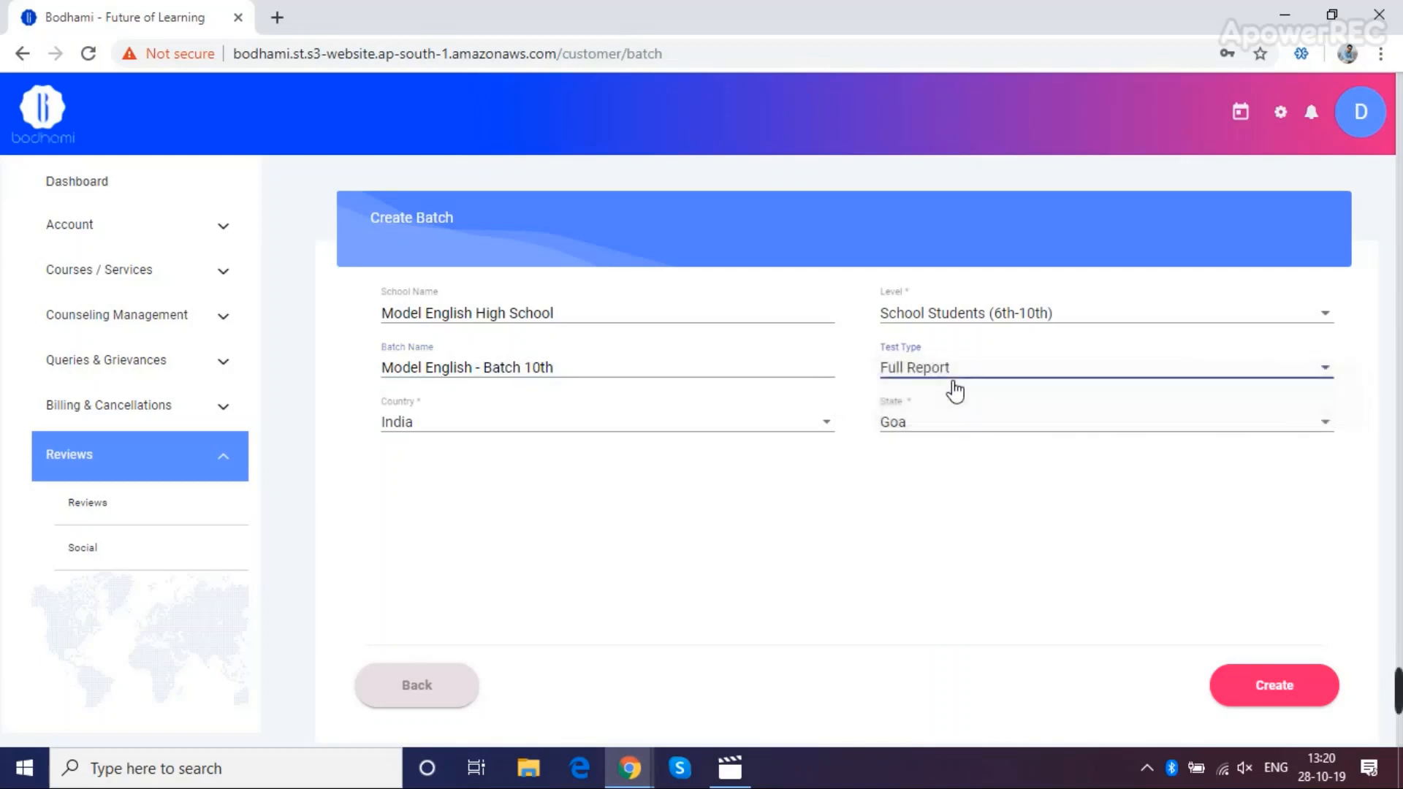
pyautogui.click(1265, 690)
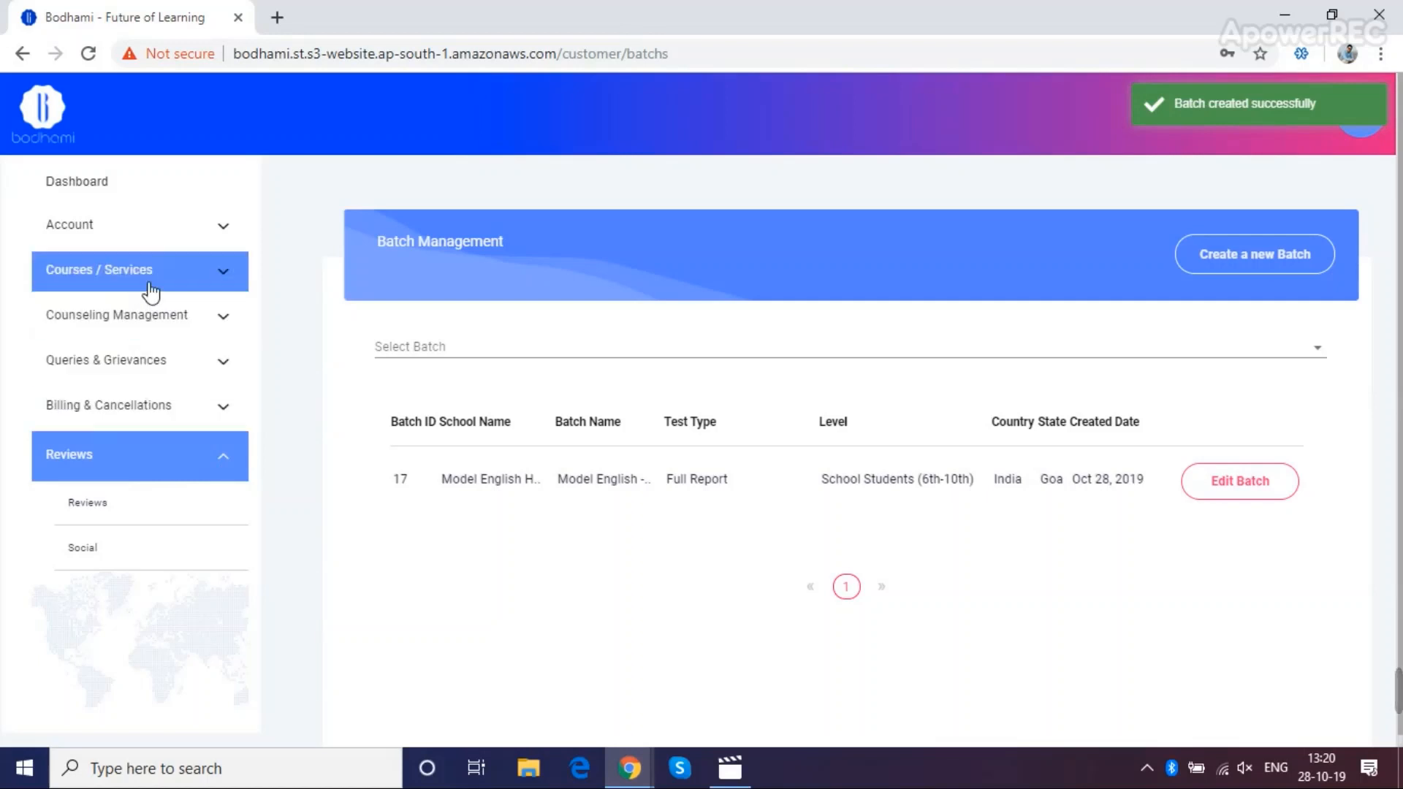
# Start a new student from Manage Students, entering the student's first and last name and batch Model English - Batch 10th
pyautogui.click(147, 316)
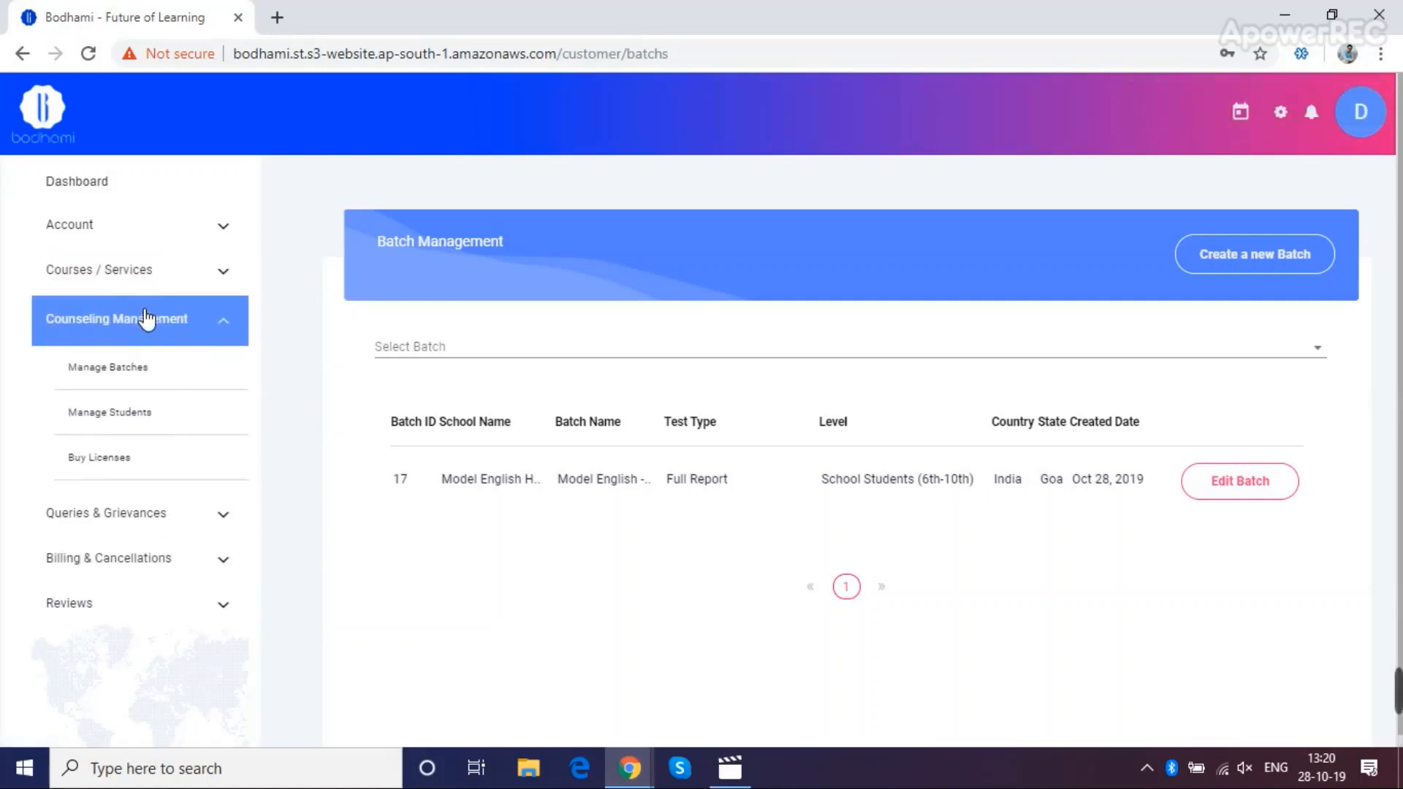
pyautogui.click(103, 422)
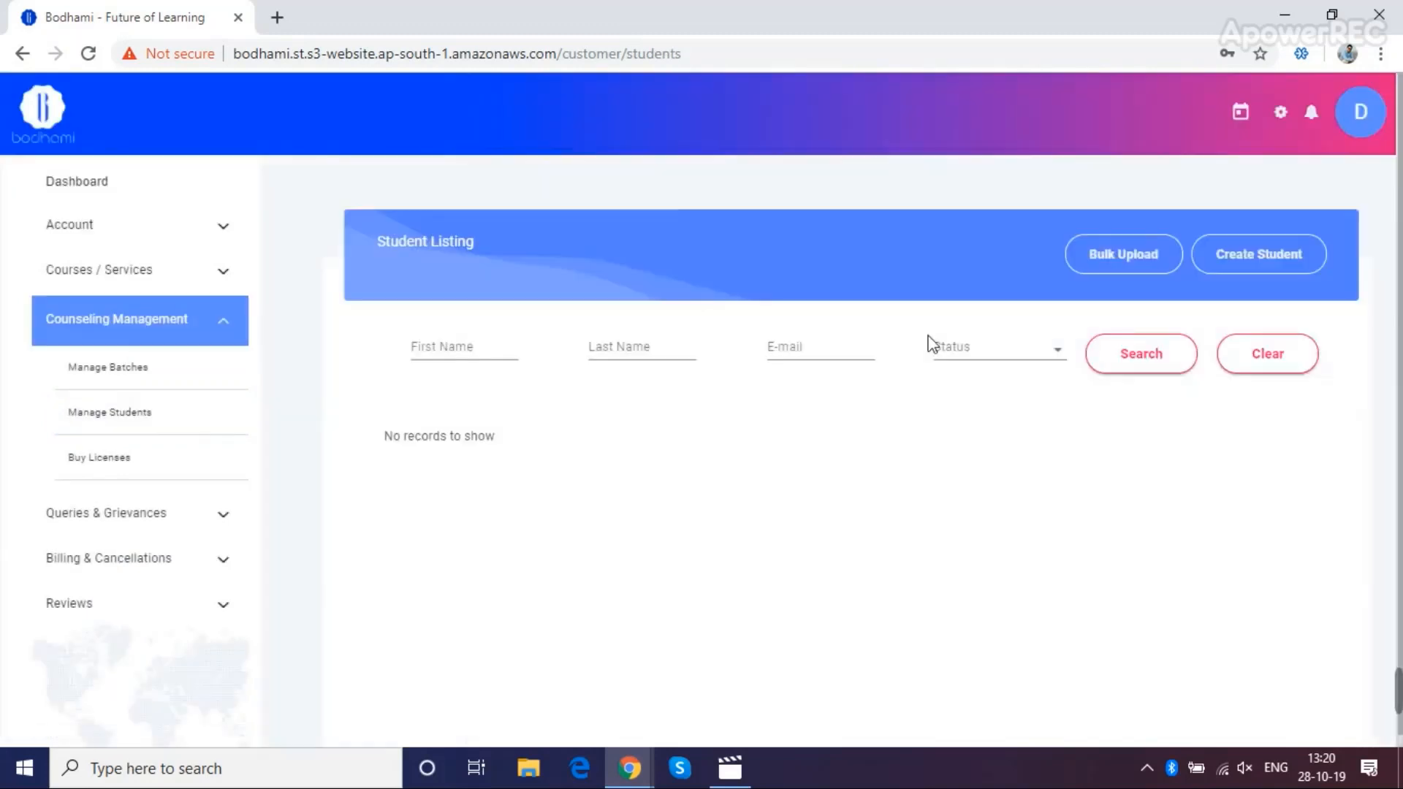
pyautogui.click(1245, 263)
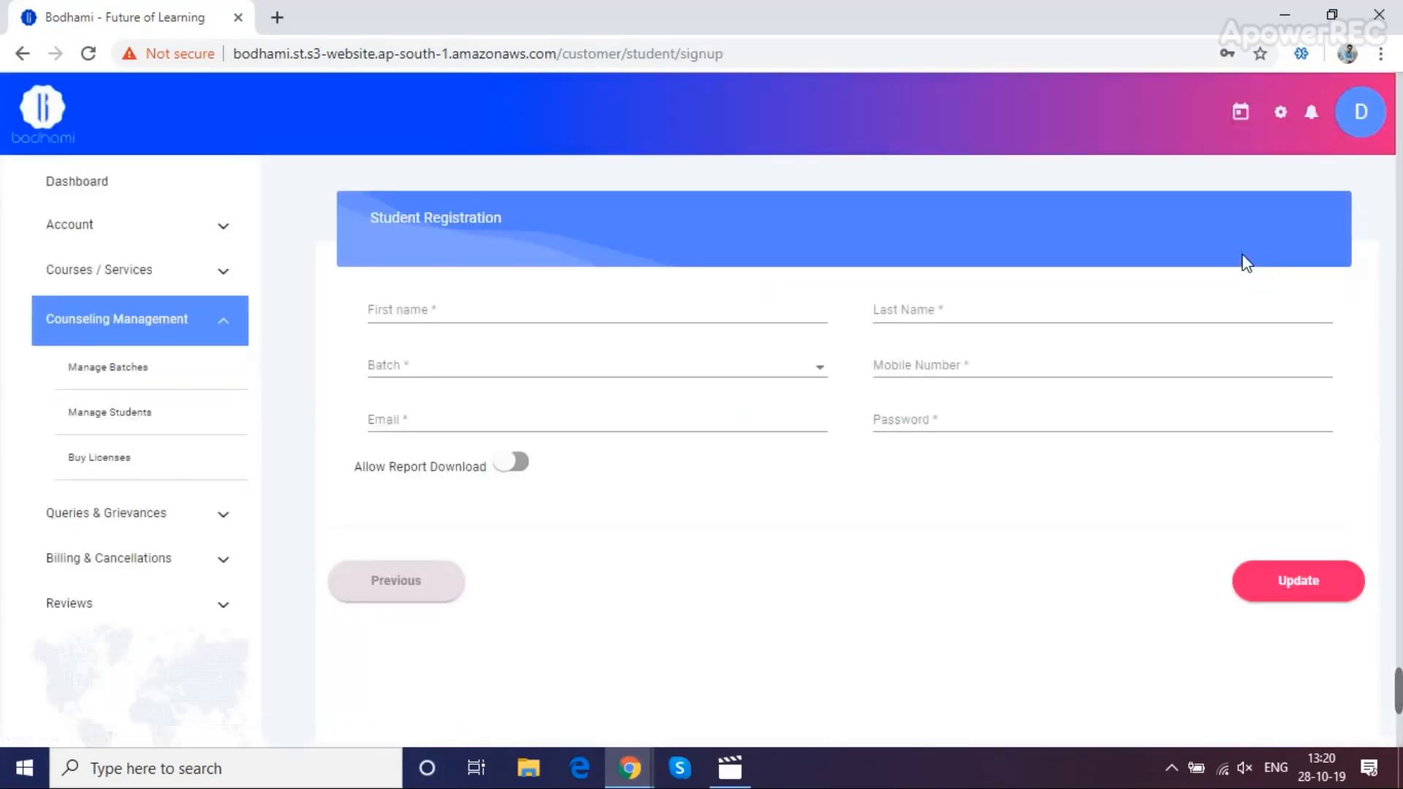
pyautogui.click(503, 314)
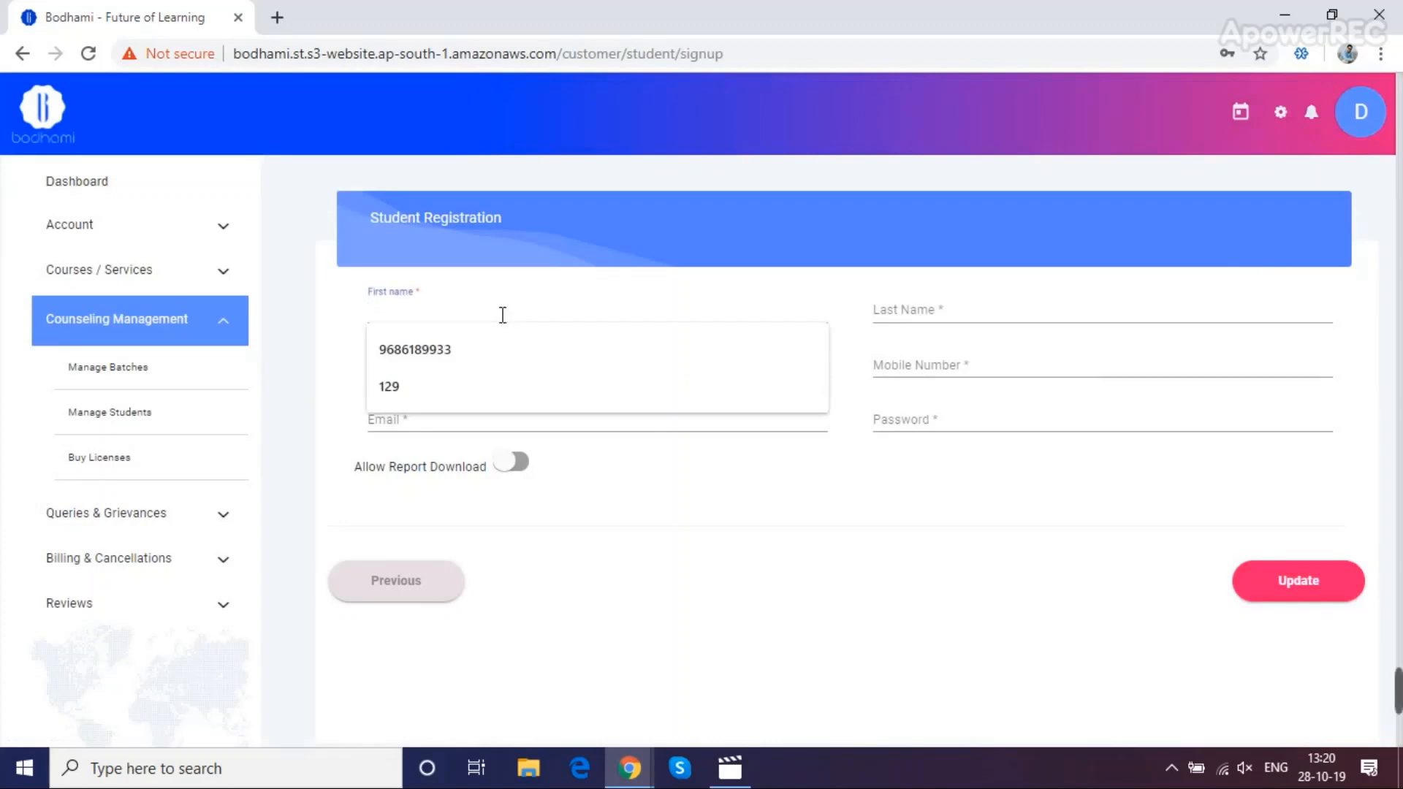
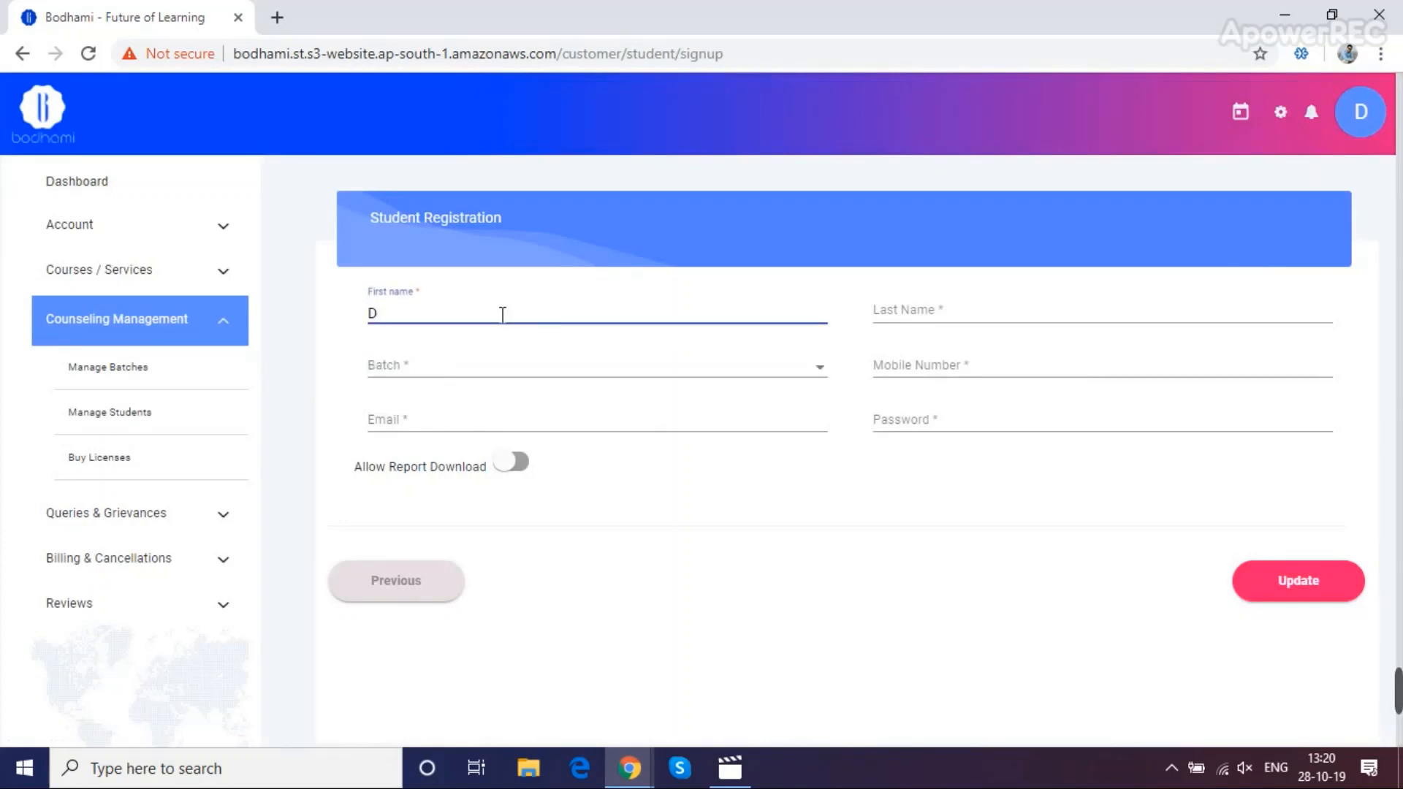
pyautogui.press('Tab')
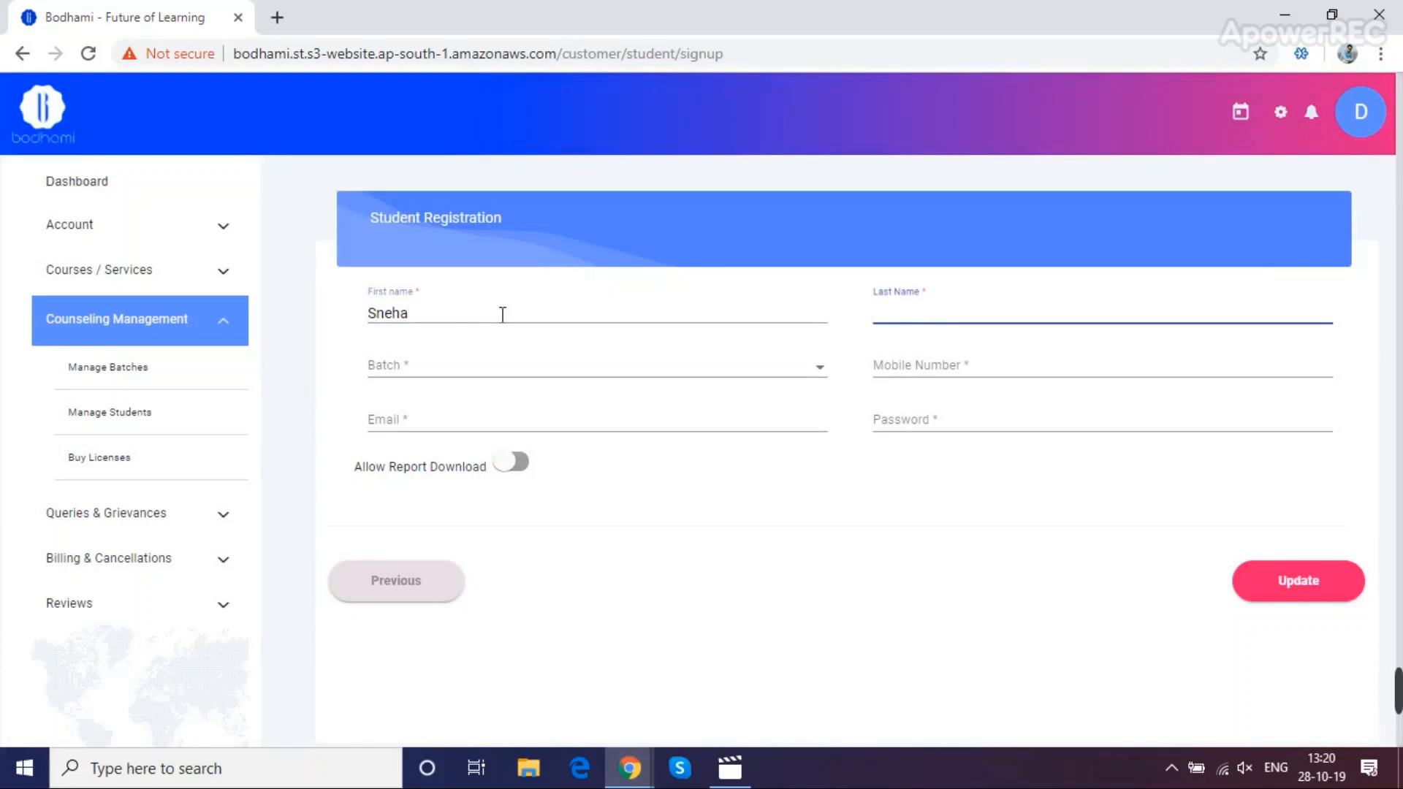
pyautogui.press('Tab')
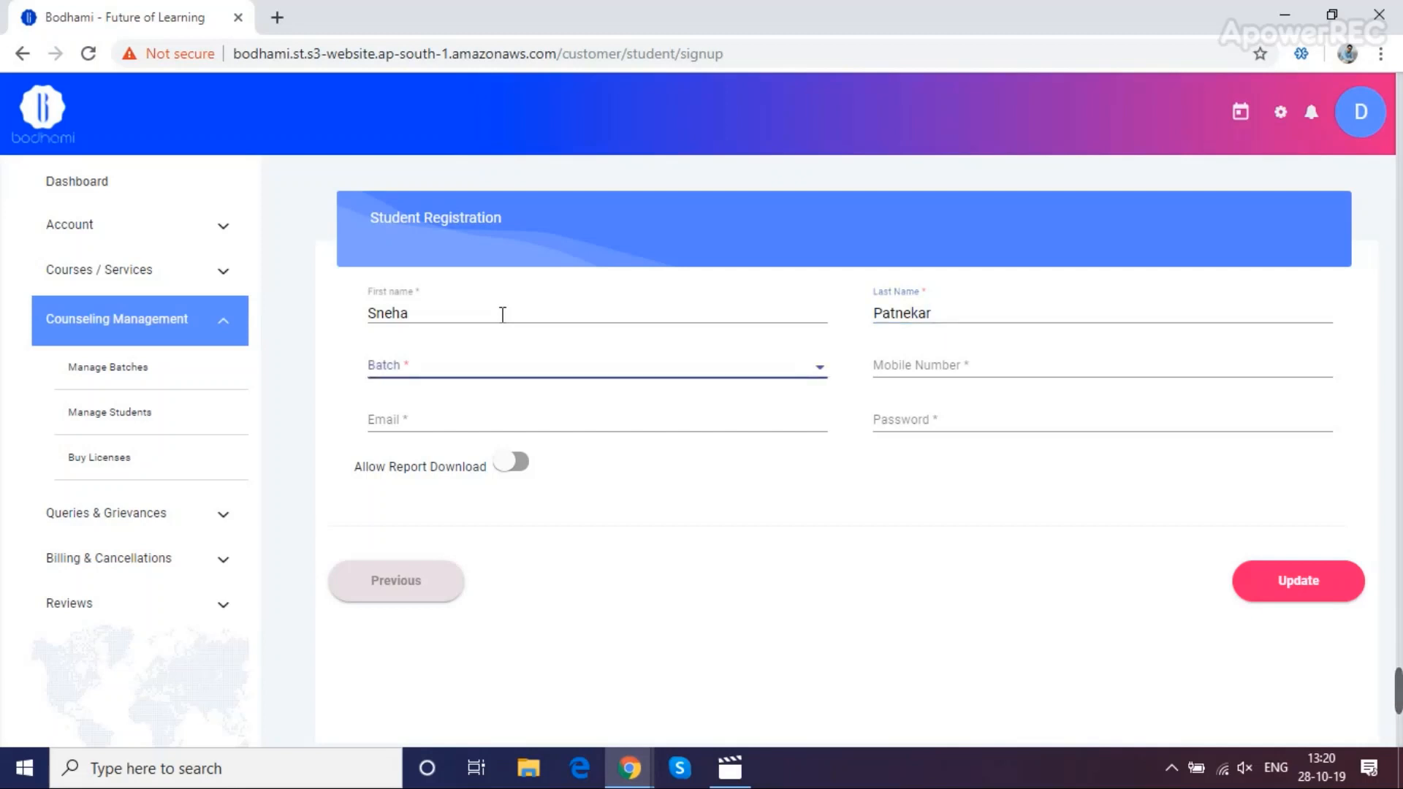
pyautogui.click(495, 369)
pyautogui.click(488, 391)
# Fill in the student's mobile number, e-mail, account password and postal code
pyautogui.click(917, 365)
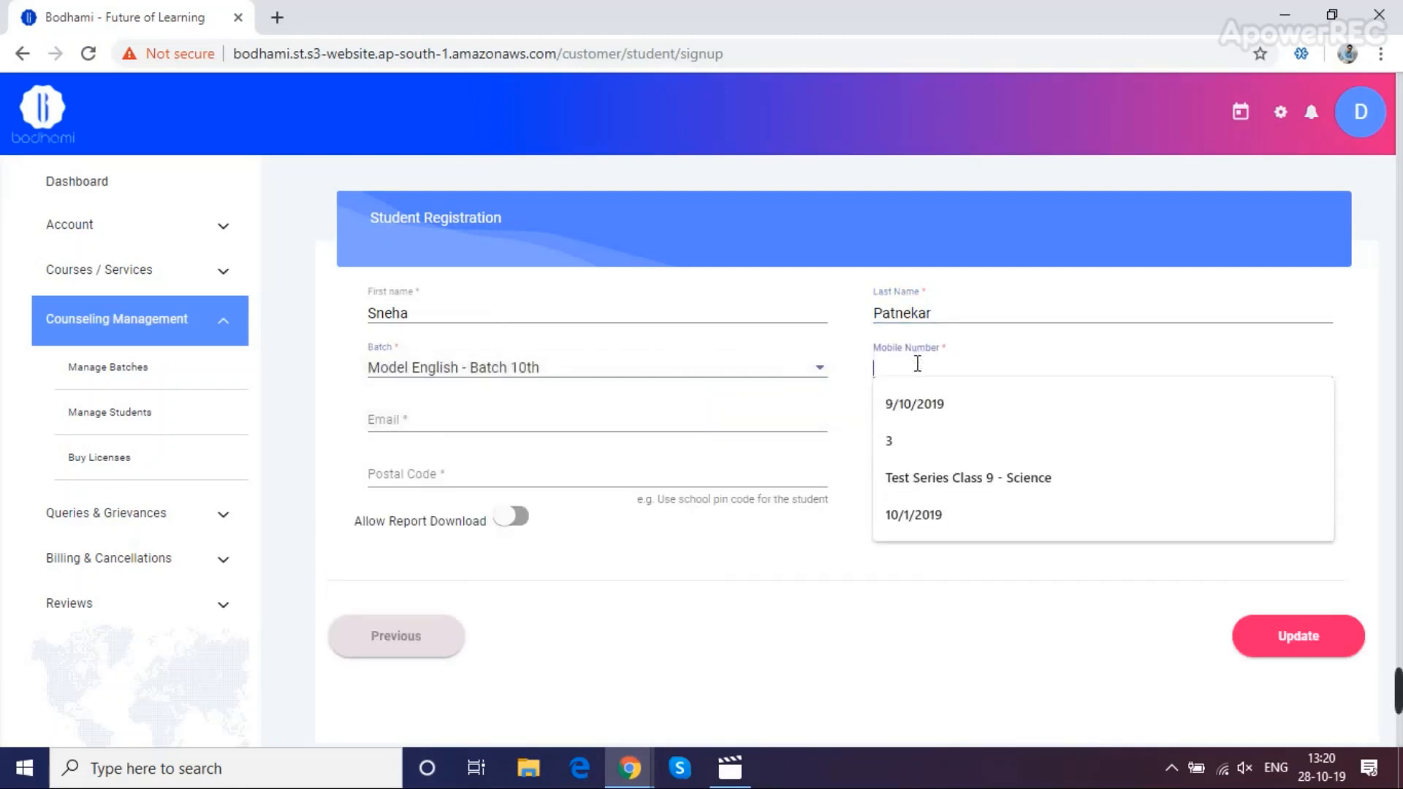
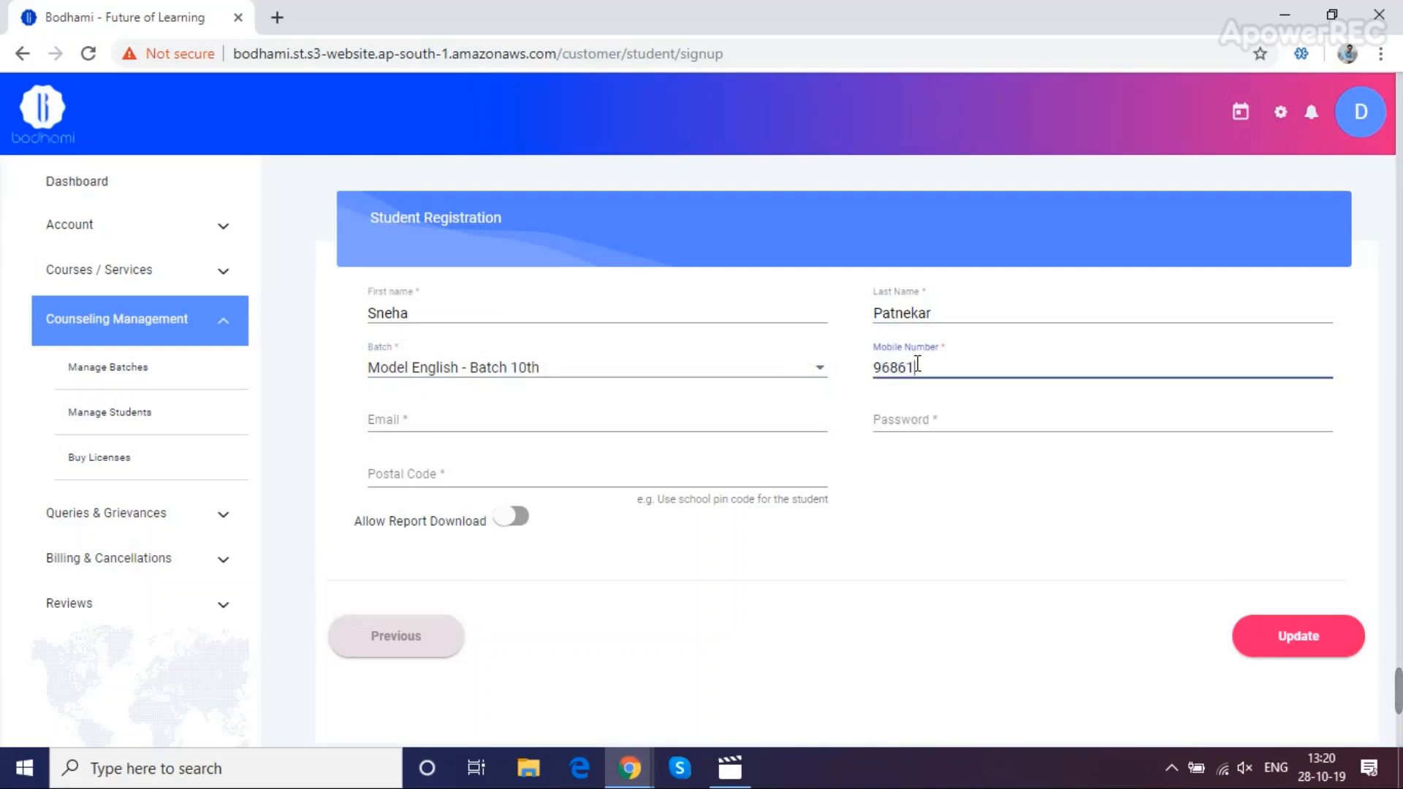
pyautogui.click(691, 421)
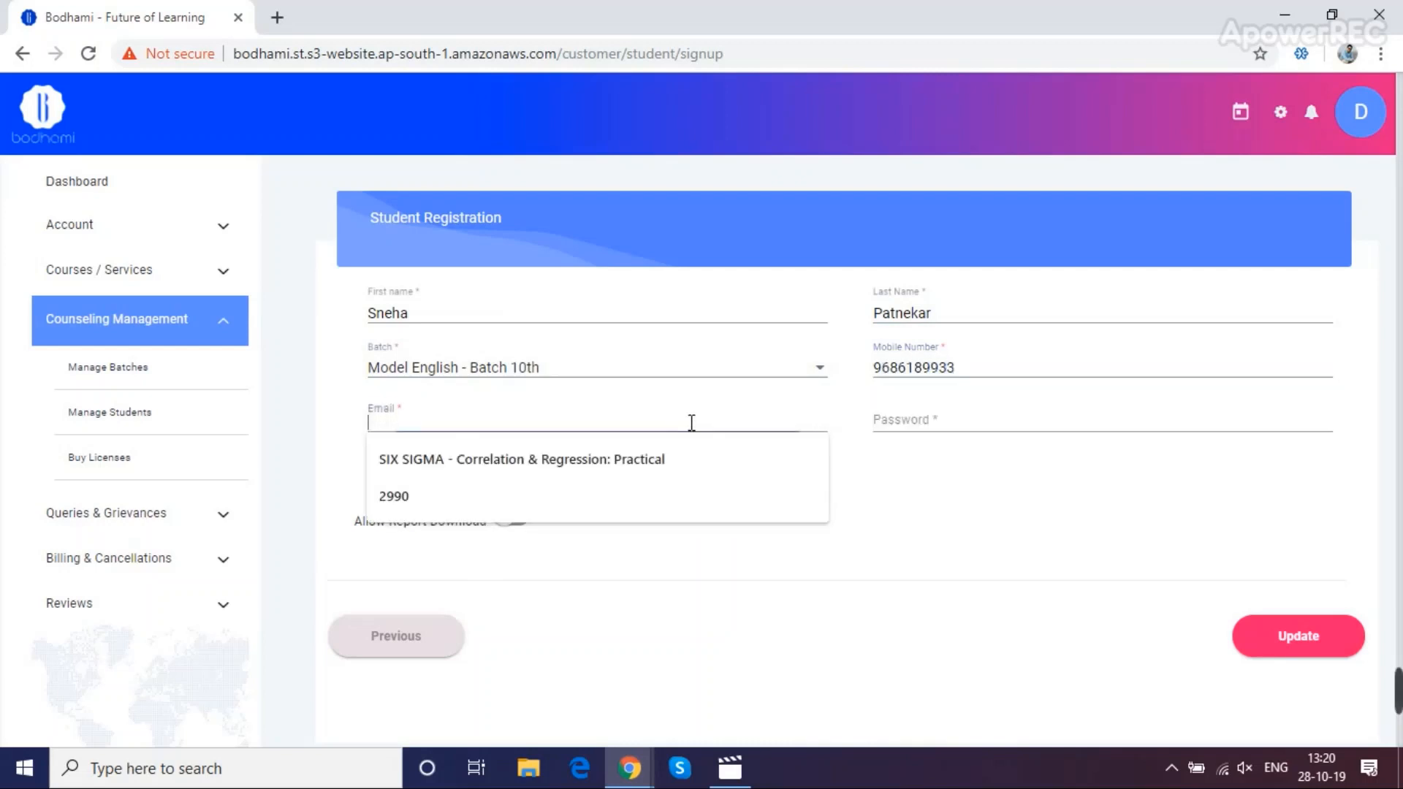
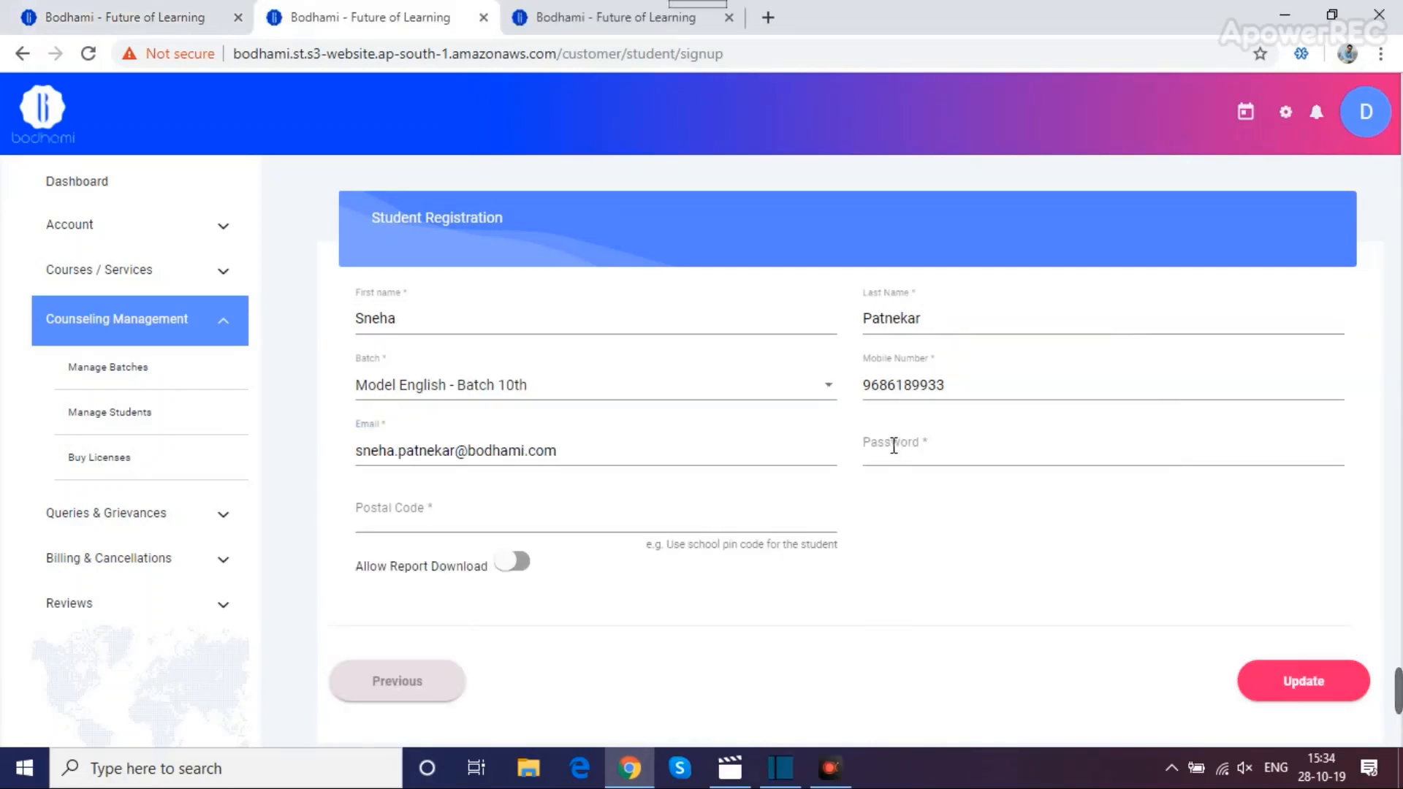
pyautogui.click(893, 446)
pyautogui.write('•••')
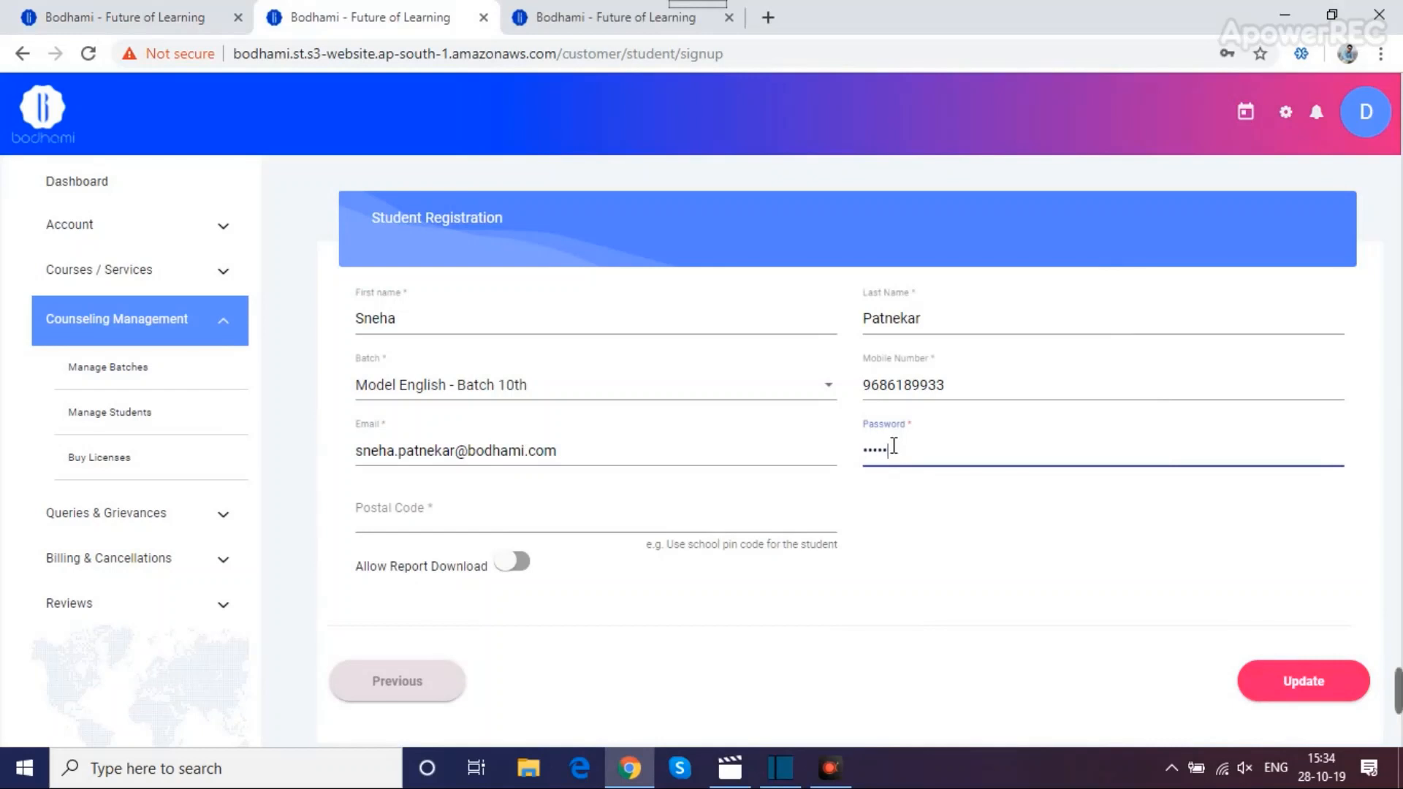
pyautogui.write('•')
pyautogui.click(559, 515)
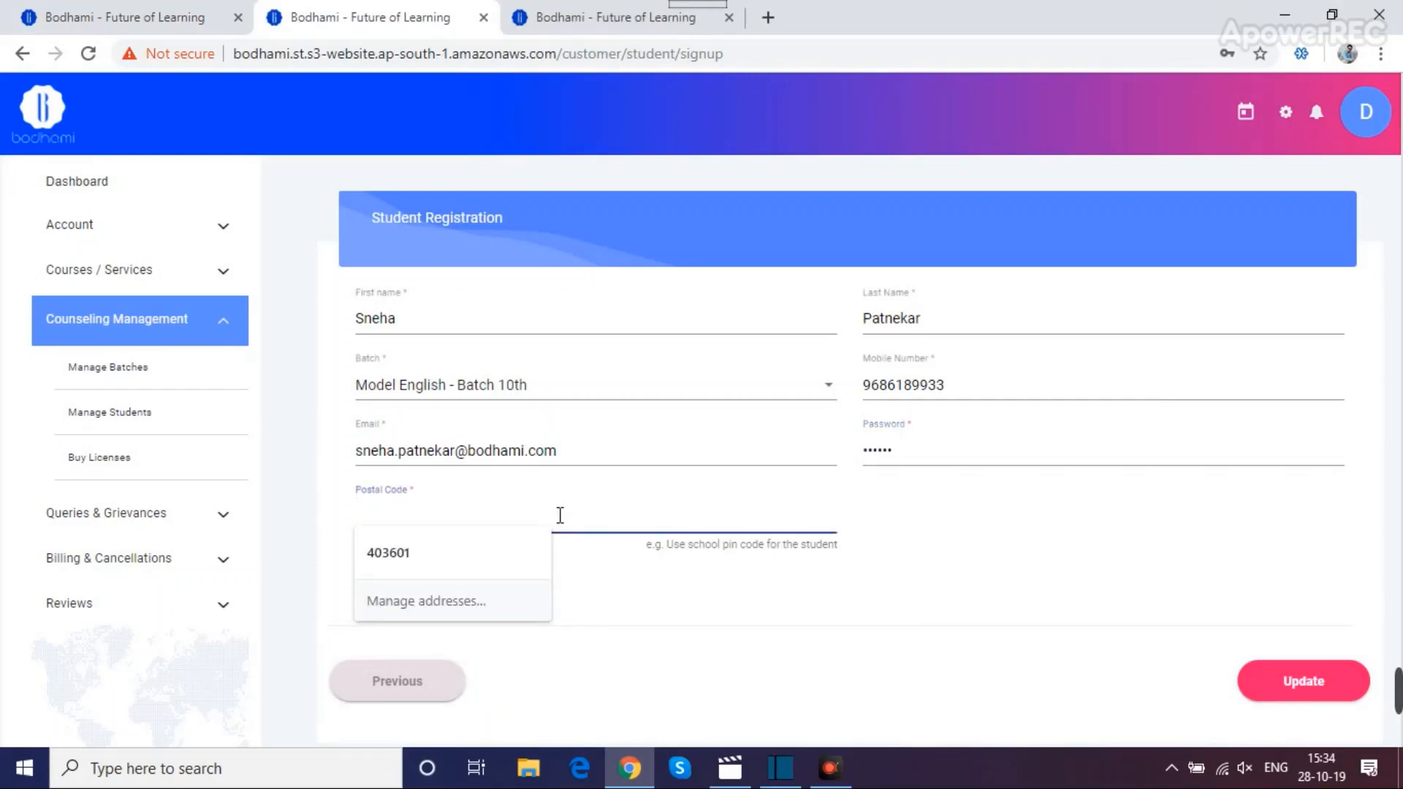
pyautogui.write('403601')
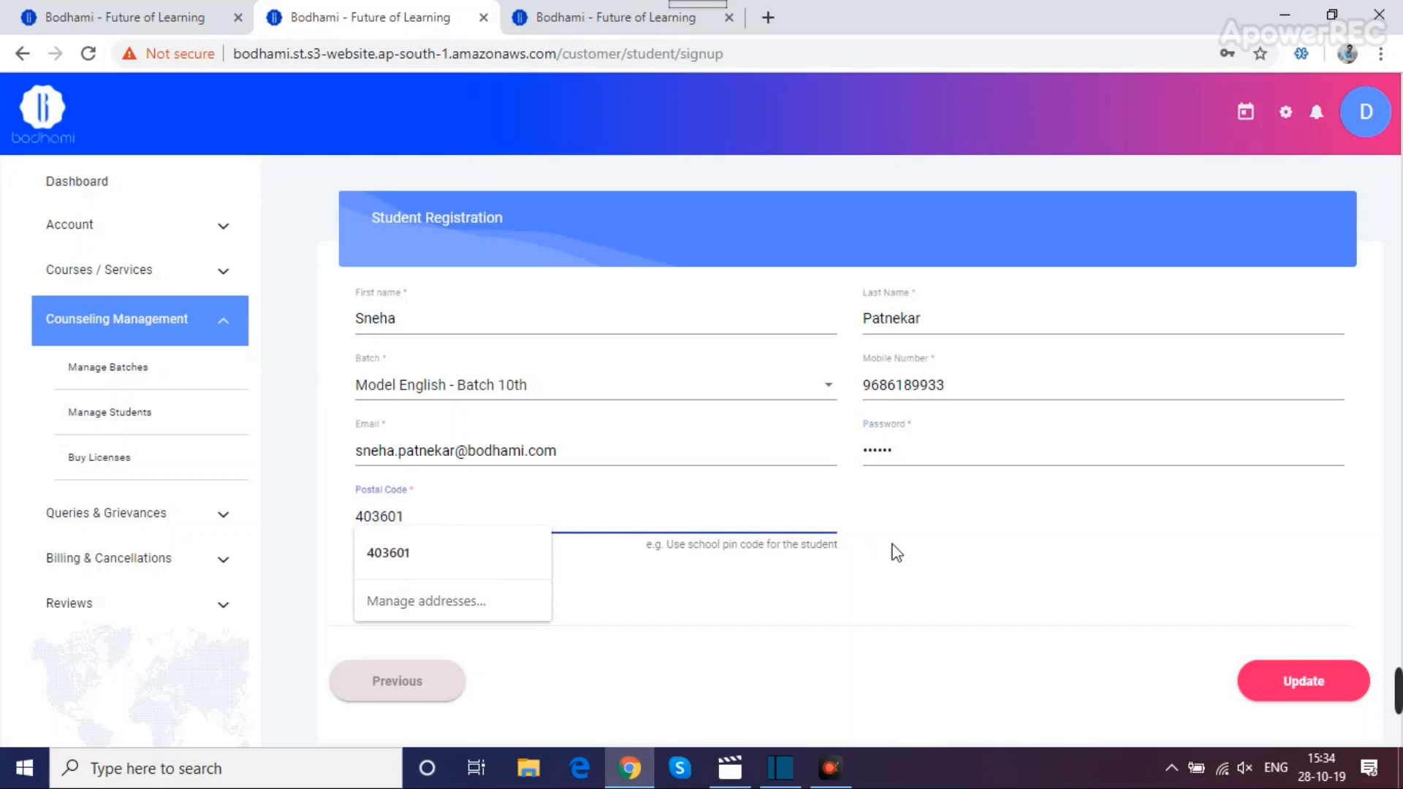
pyautogui.click(988, 556)
# Leave Allow Report Download off and save the student's registration
pyautogui.click(516, 563)
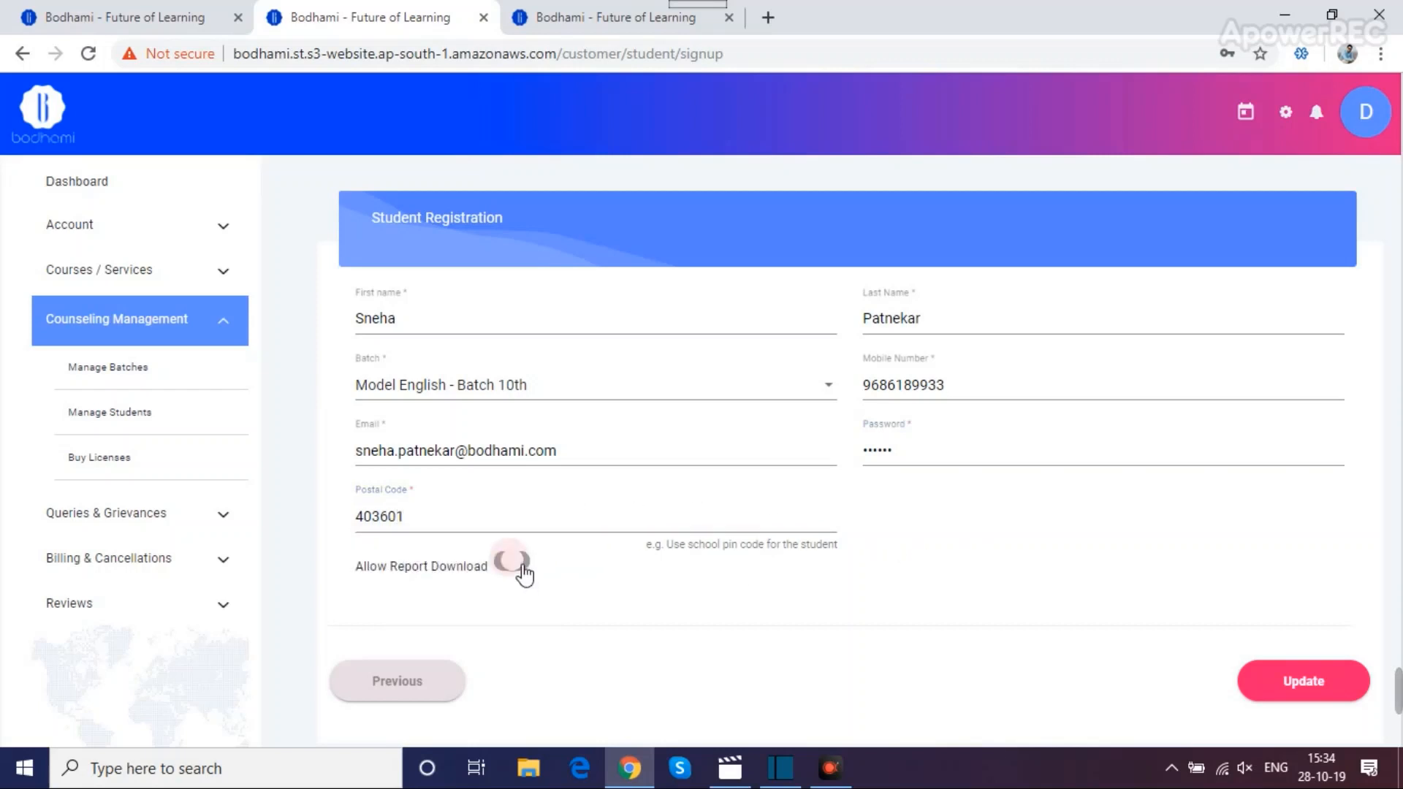
pyautogui.click(512, 561)
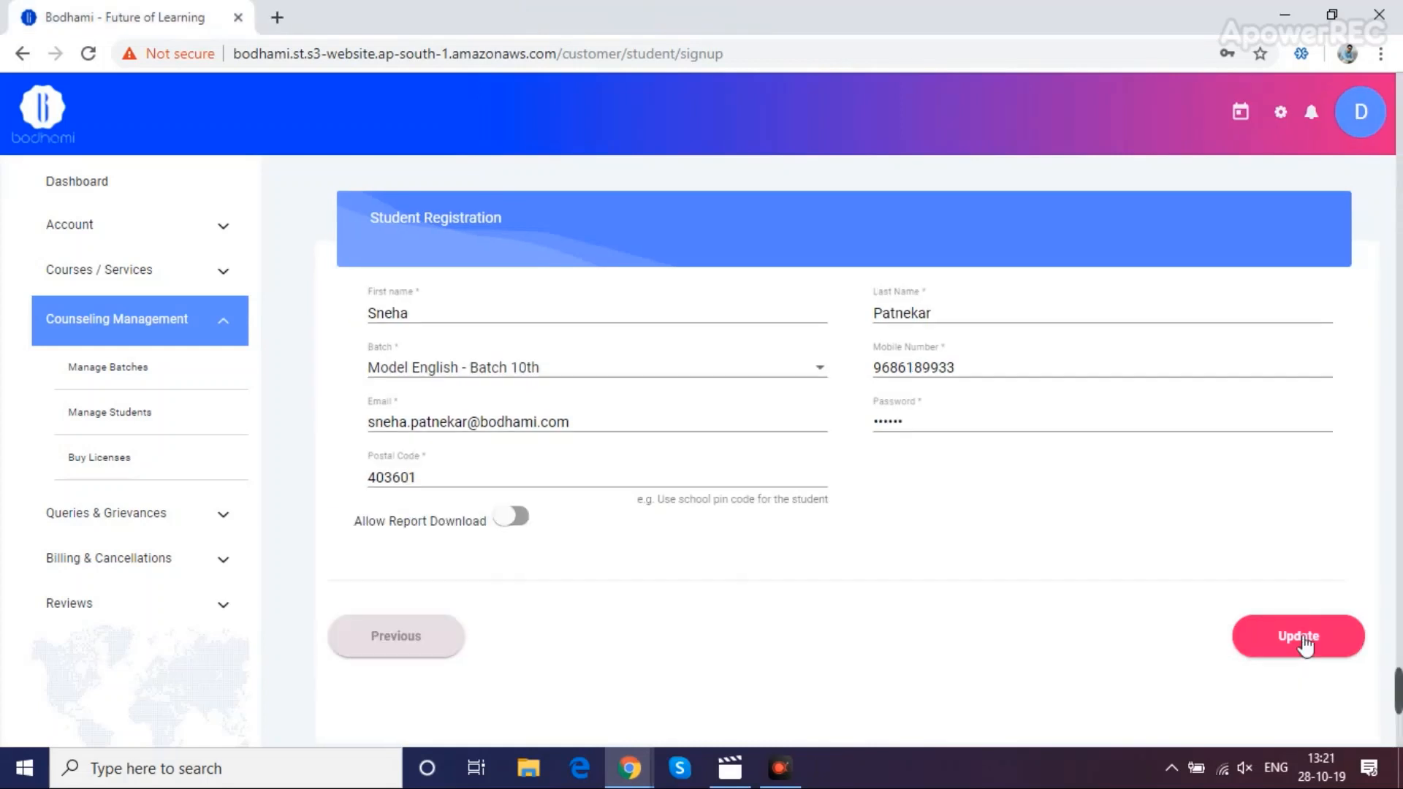
pyautogui.click(1305, 640)
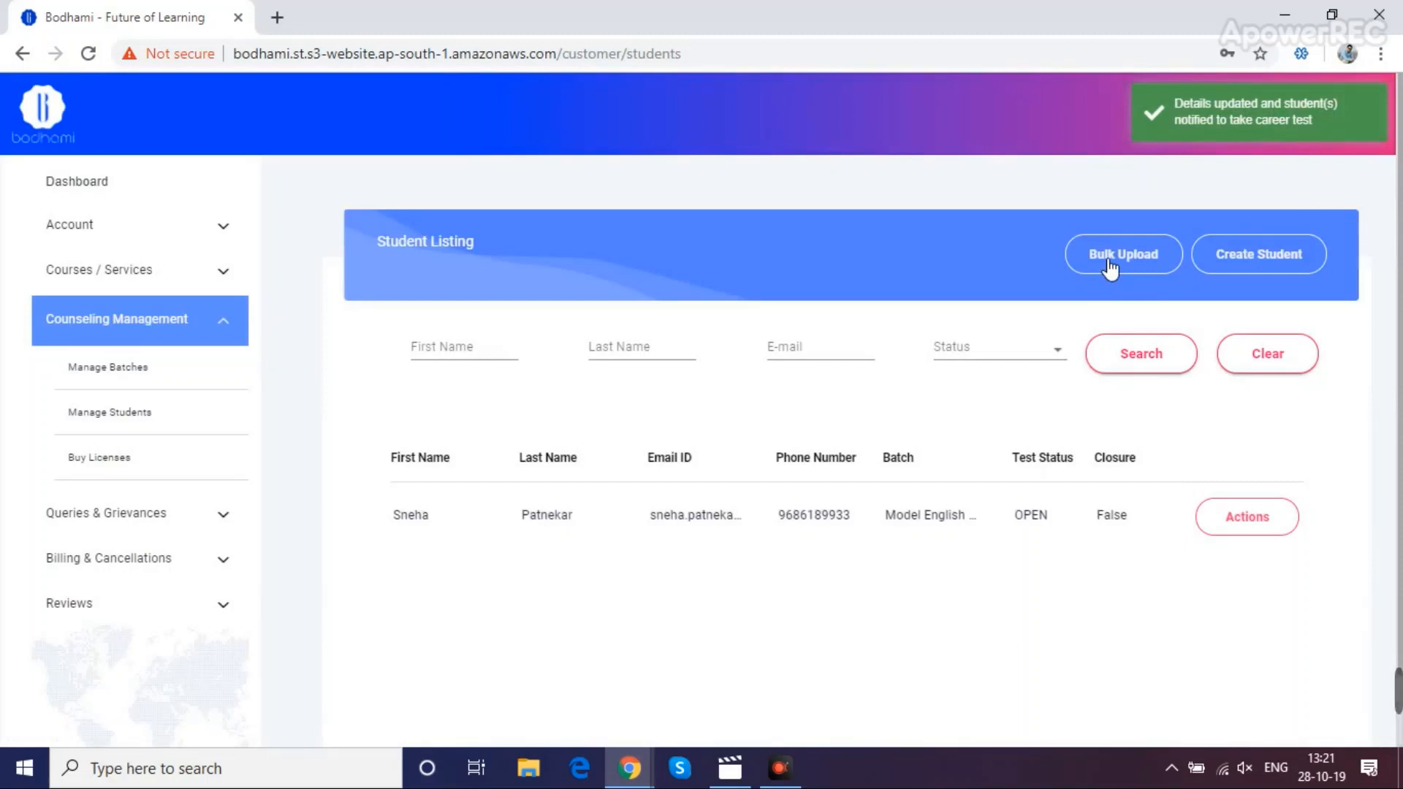
# Set Bulk Upload's batch to Model English - Batch 10th, then download and open the sample Excel template
pyautogui.click(1108, 264)
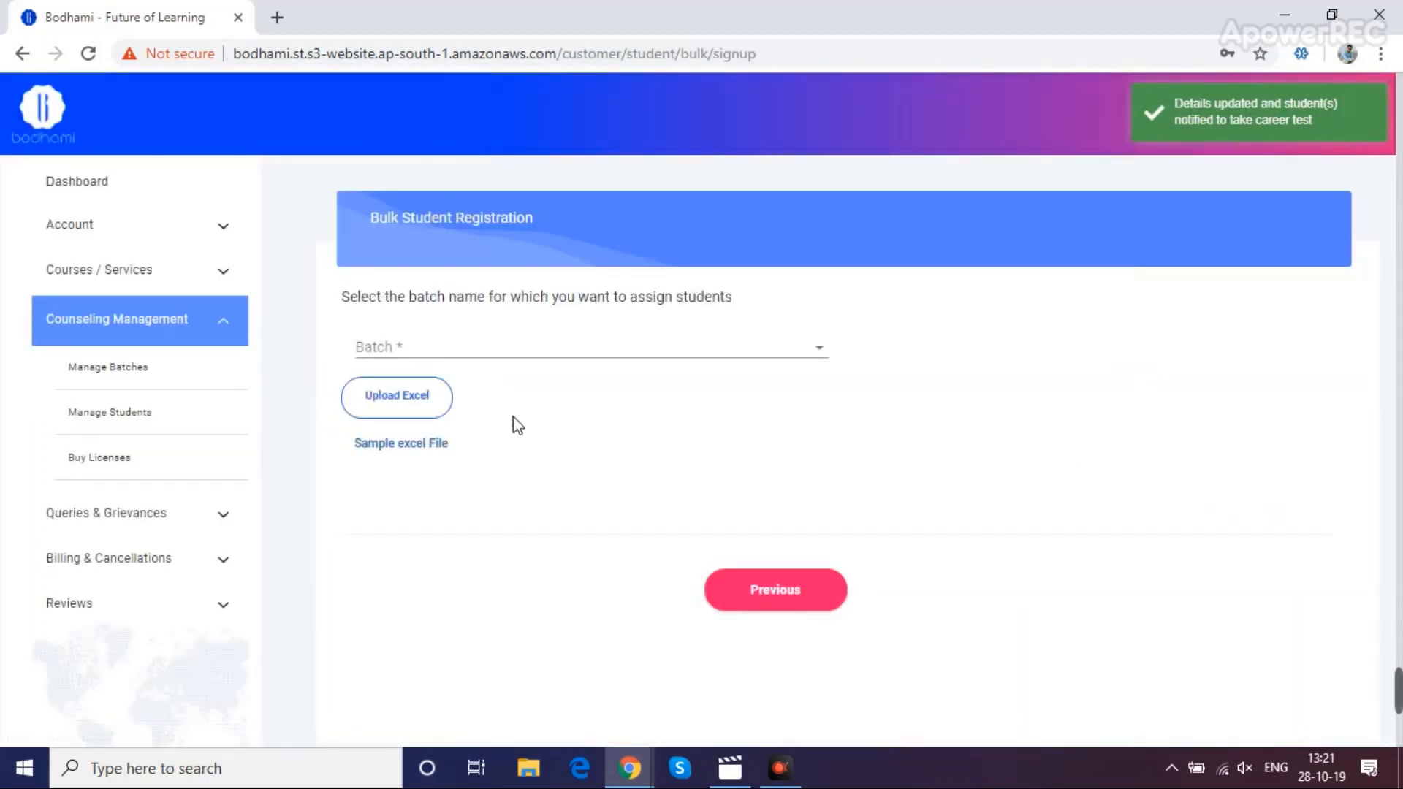
pyautogui.click(541, 361)
pyautogui.click(478, 376)
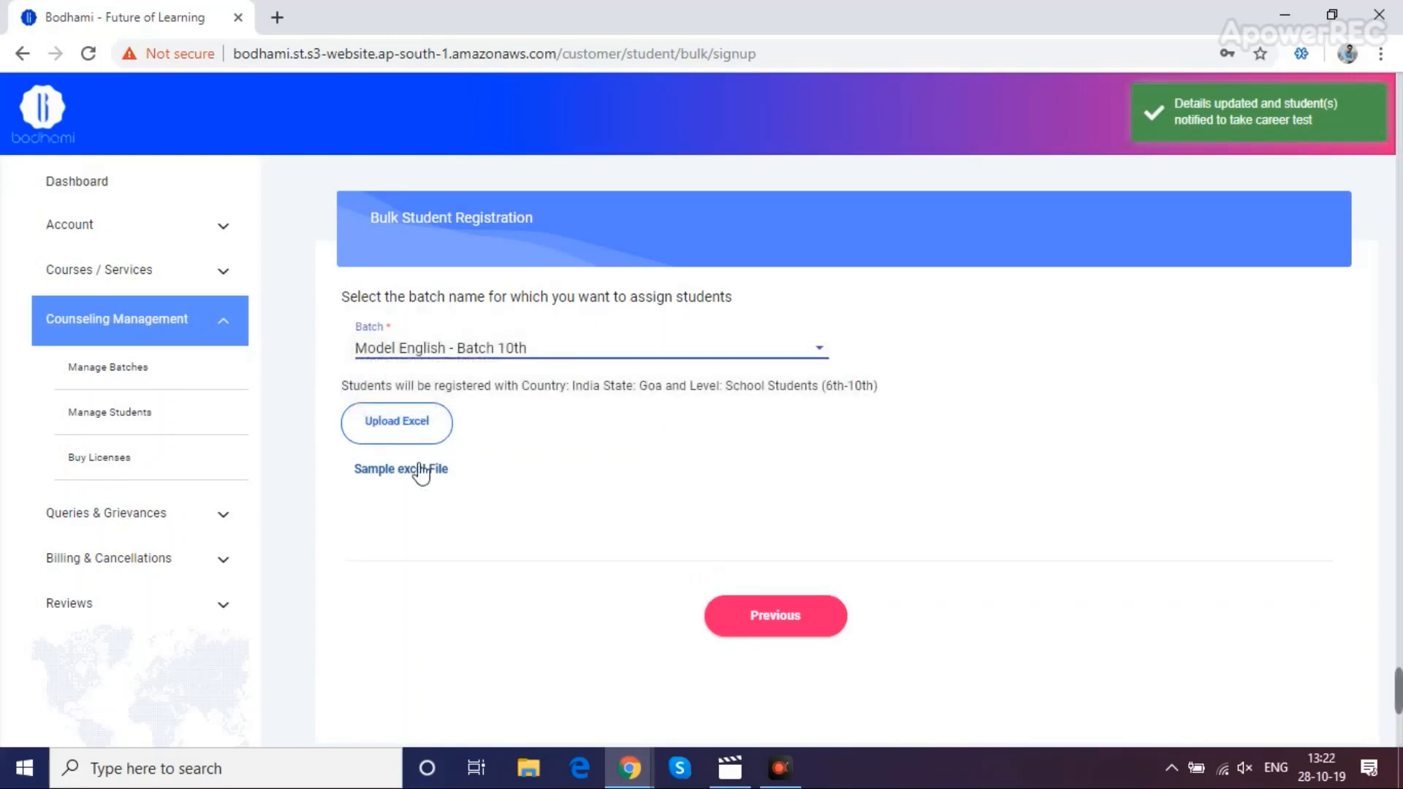
pyautogui.click(406, 477)
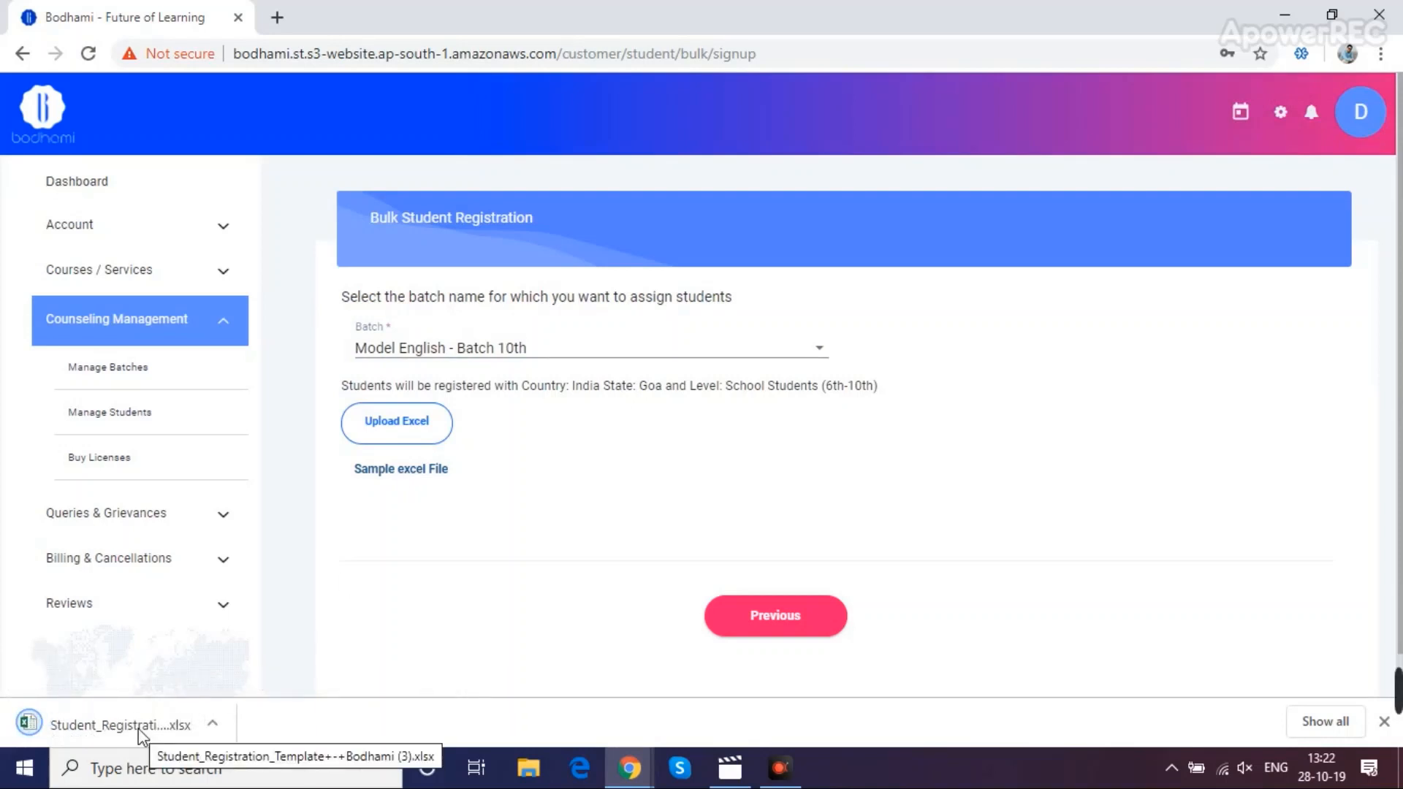
pyautogui.click(141, 730)
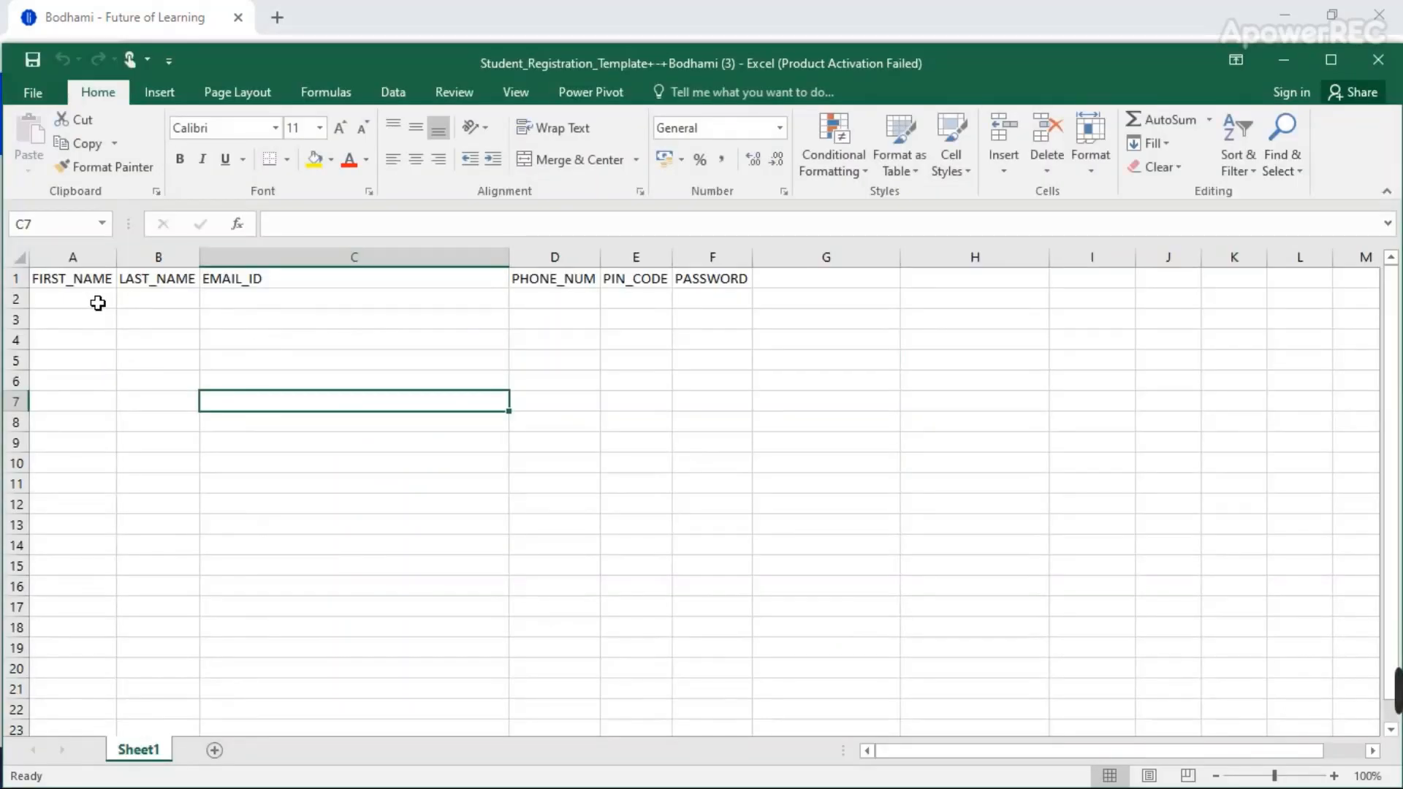
# Enter the new student's first name, last name and e-mail in cells A2 to C2
pyautogui.click(92, 303)
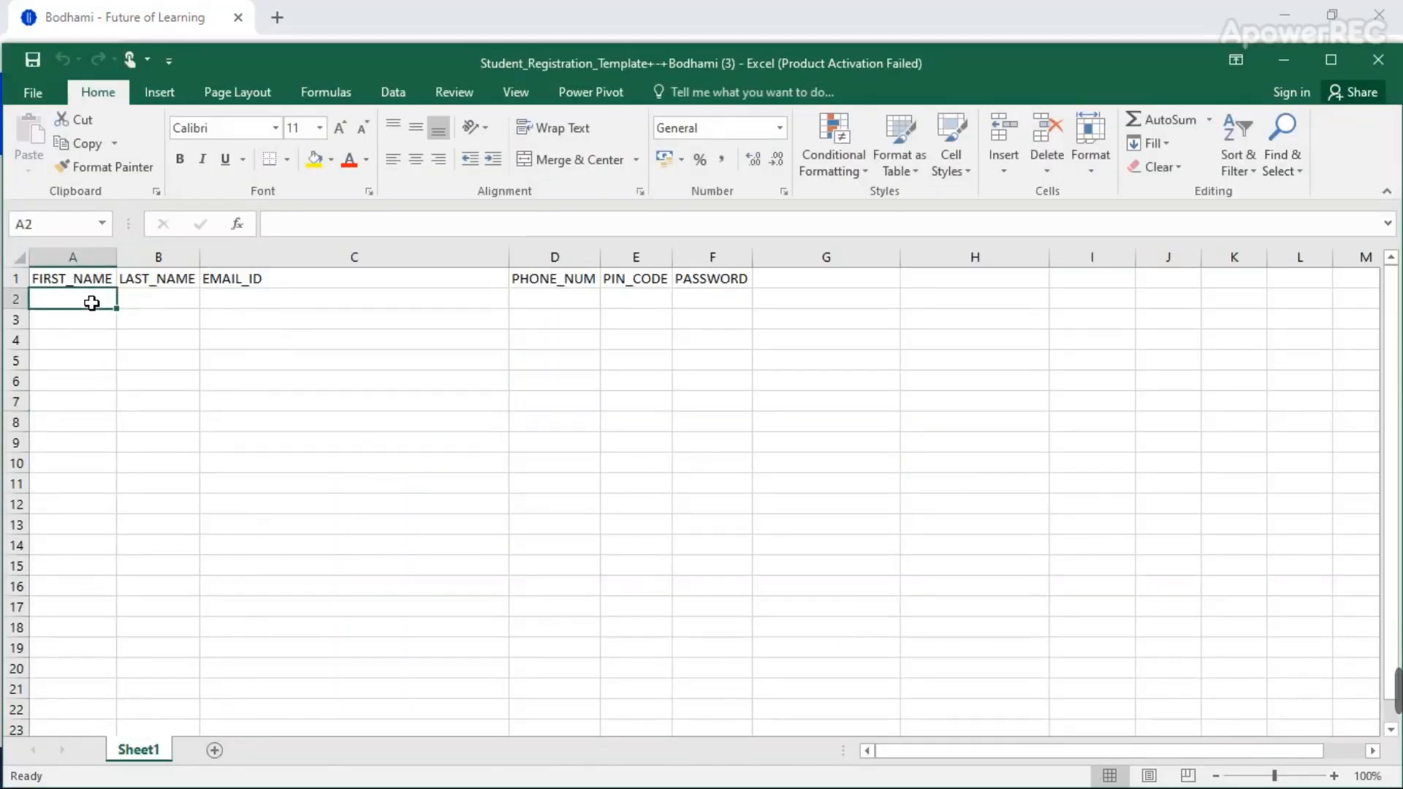
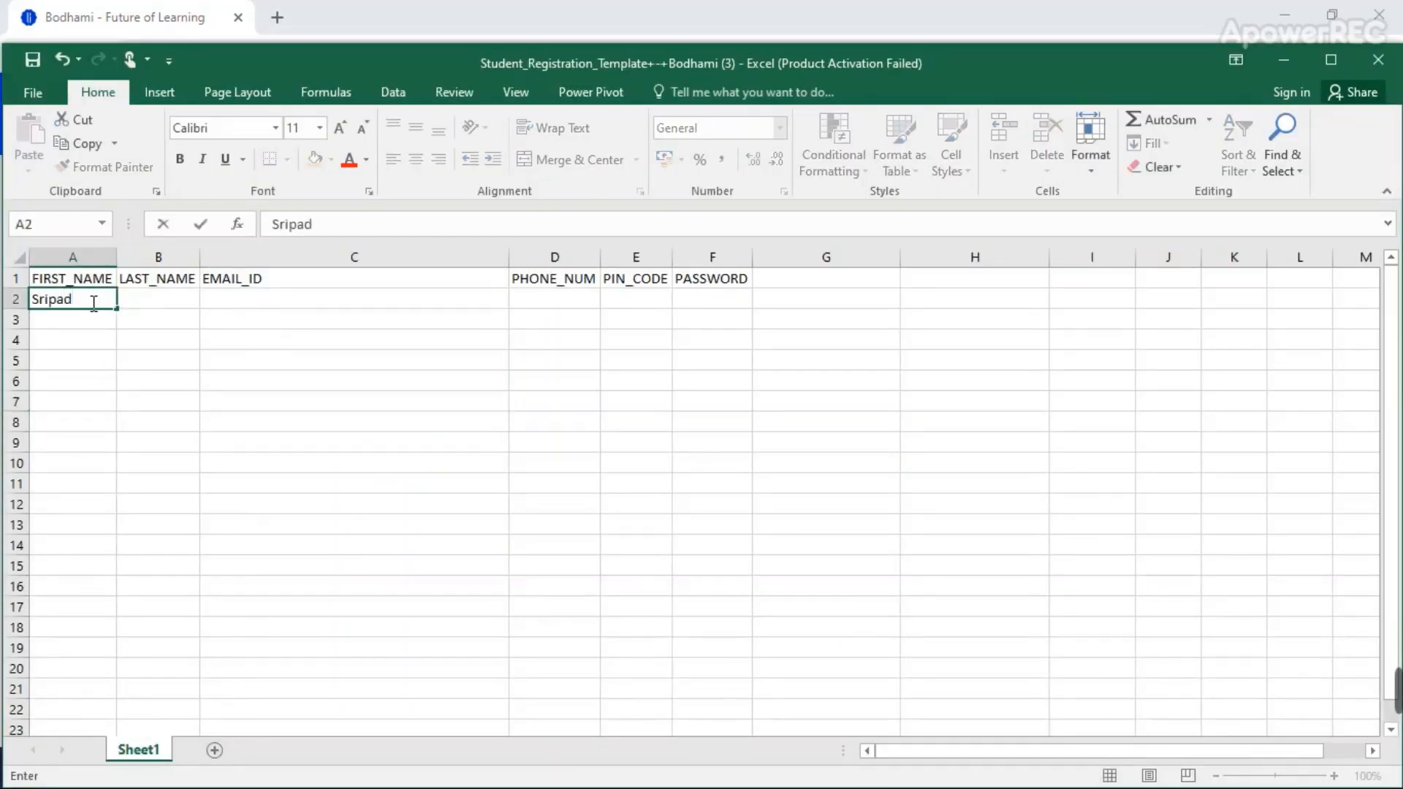
pyautogui.press('Tab')
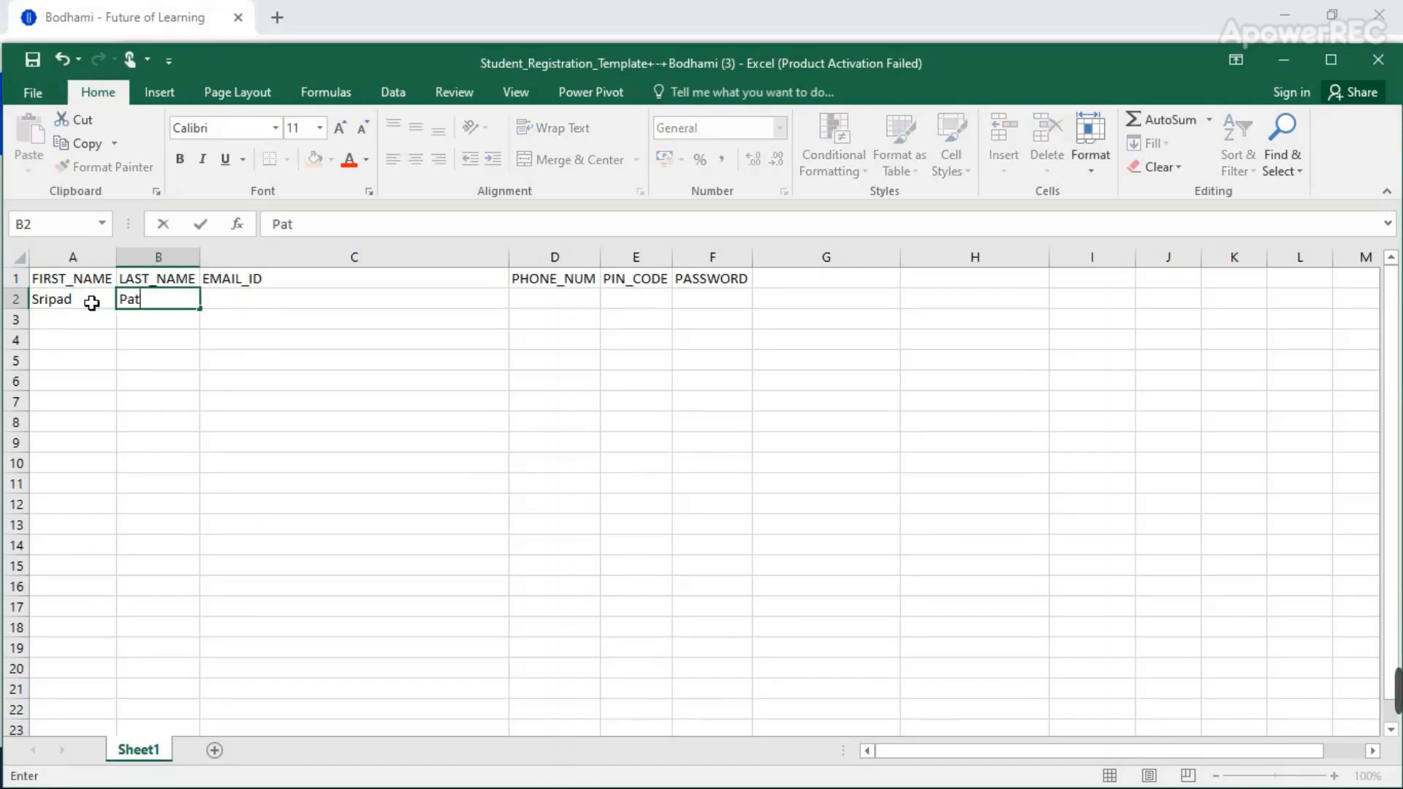
pyautogui.press('Tab')
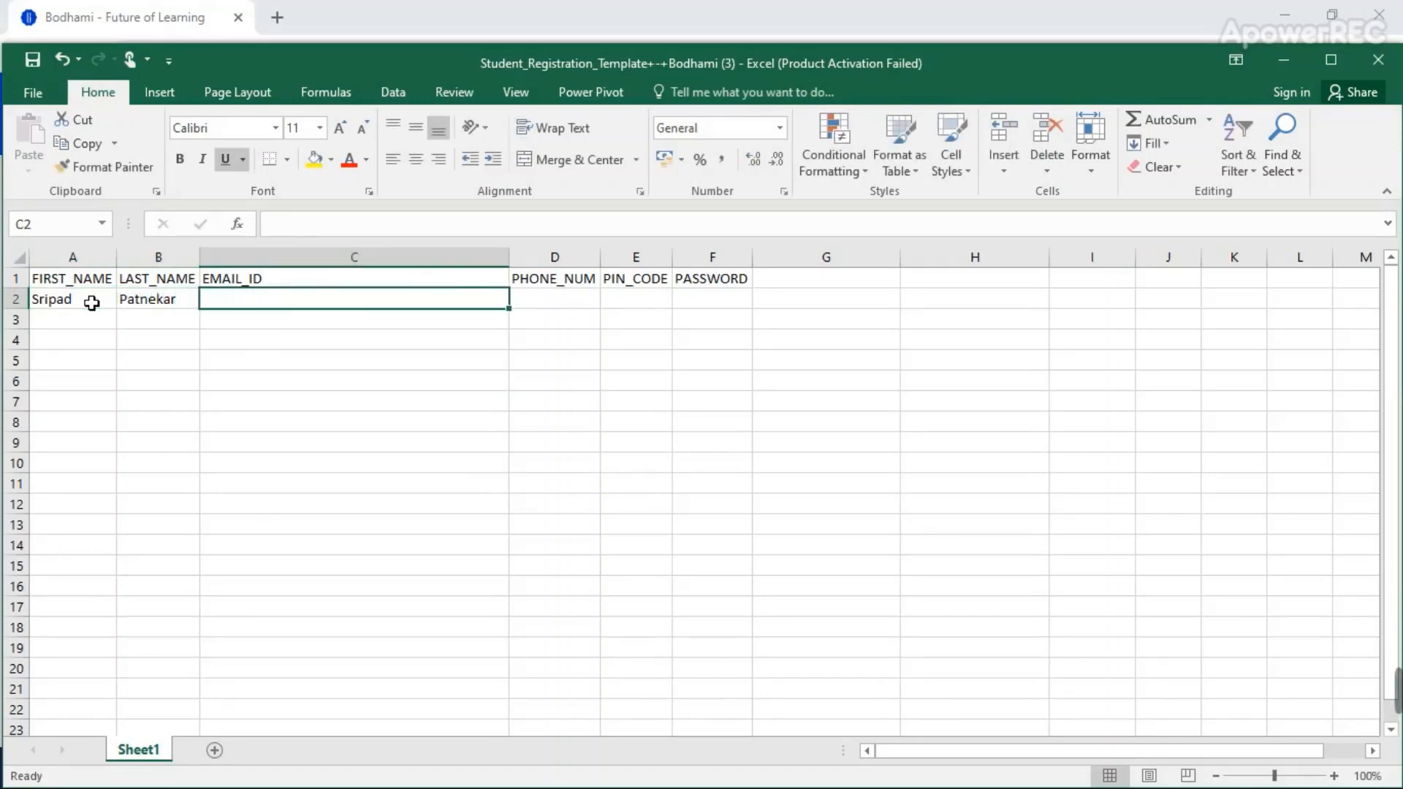
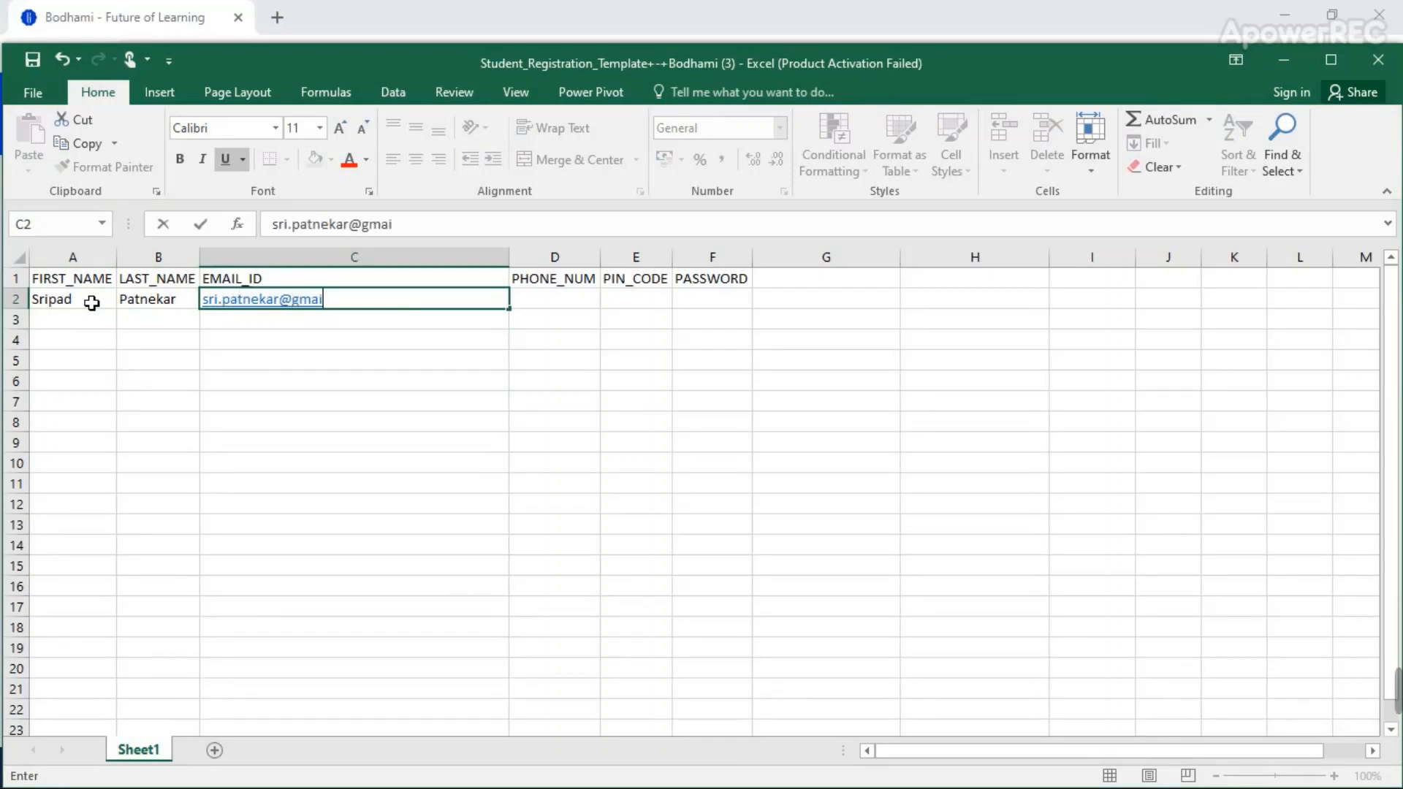
pyautogui.press('Return')
# Add the student's phone number, pin code and password in the remaining row 2 cells
pyautogui.press('Tab')
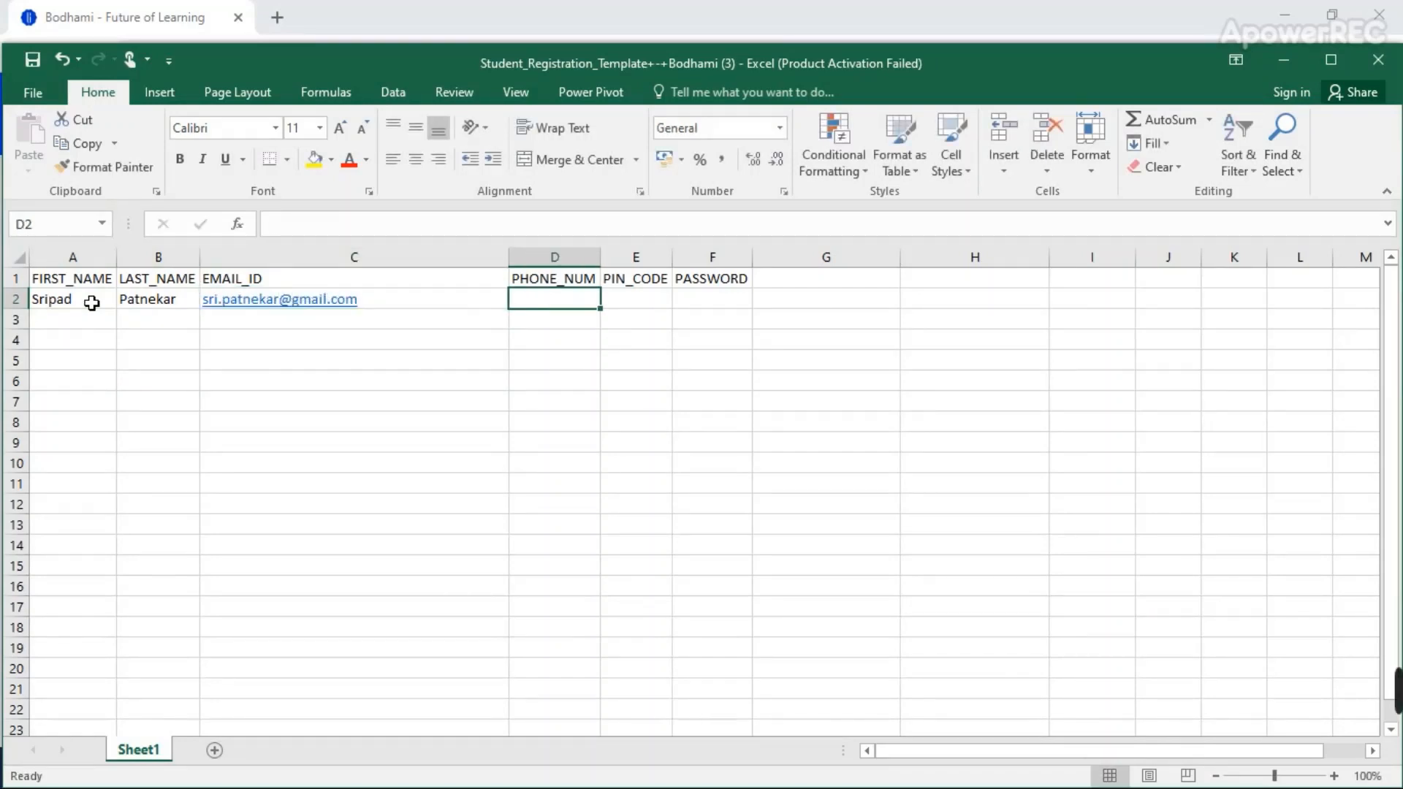
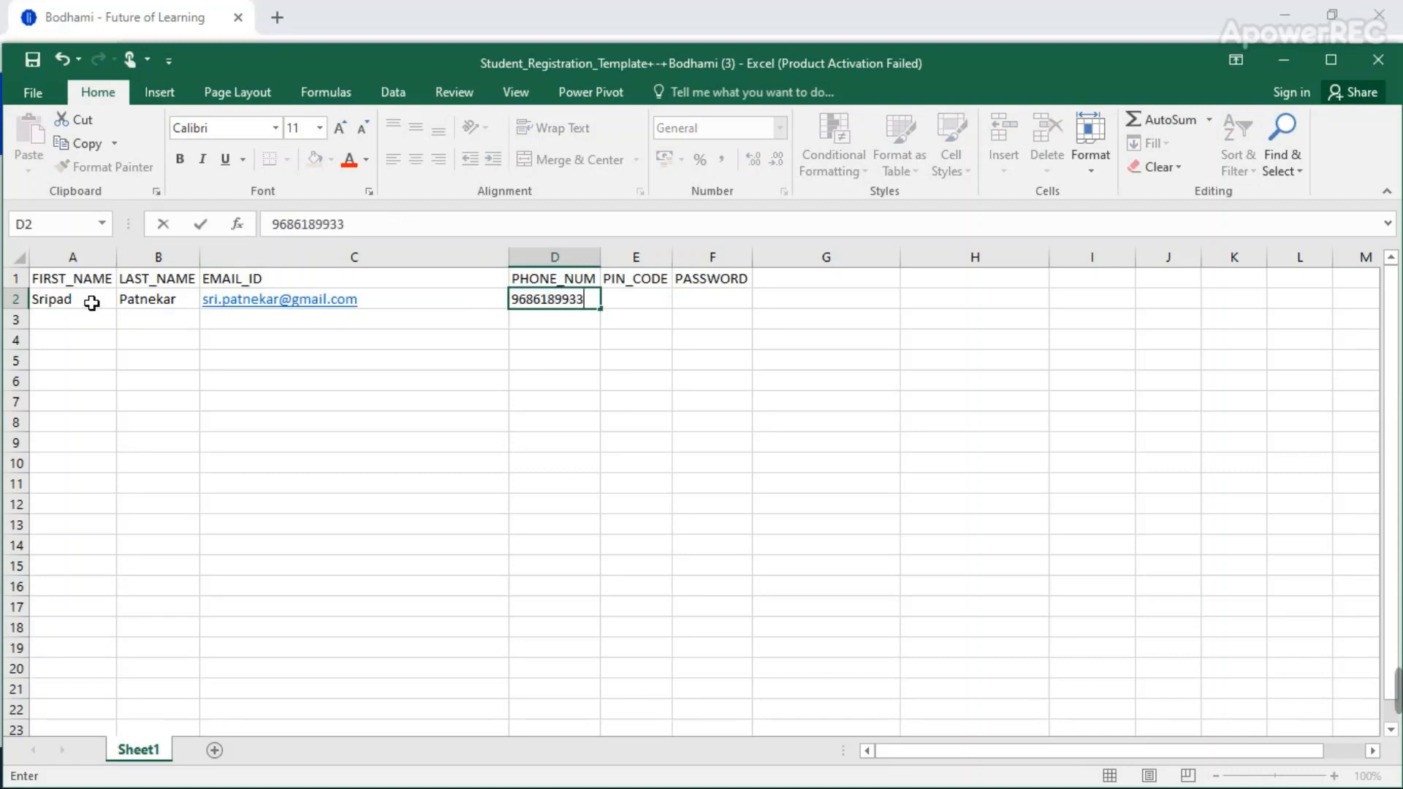
pyautogui.press('Tab')
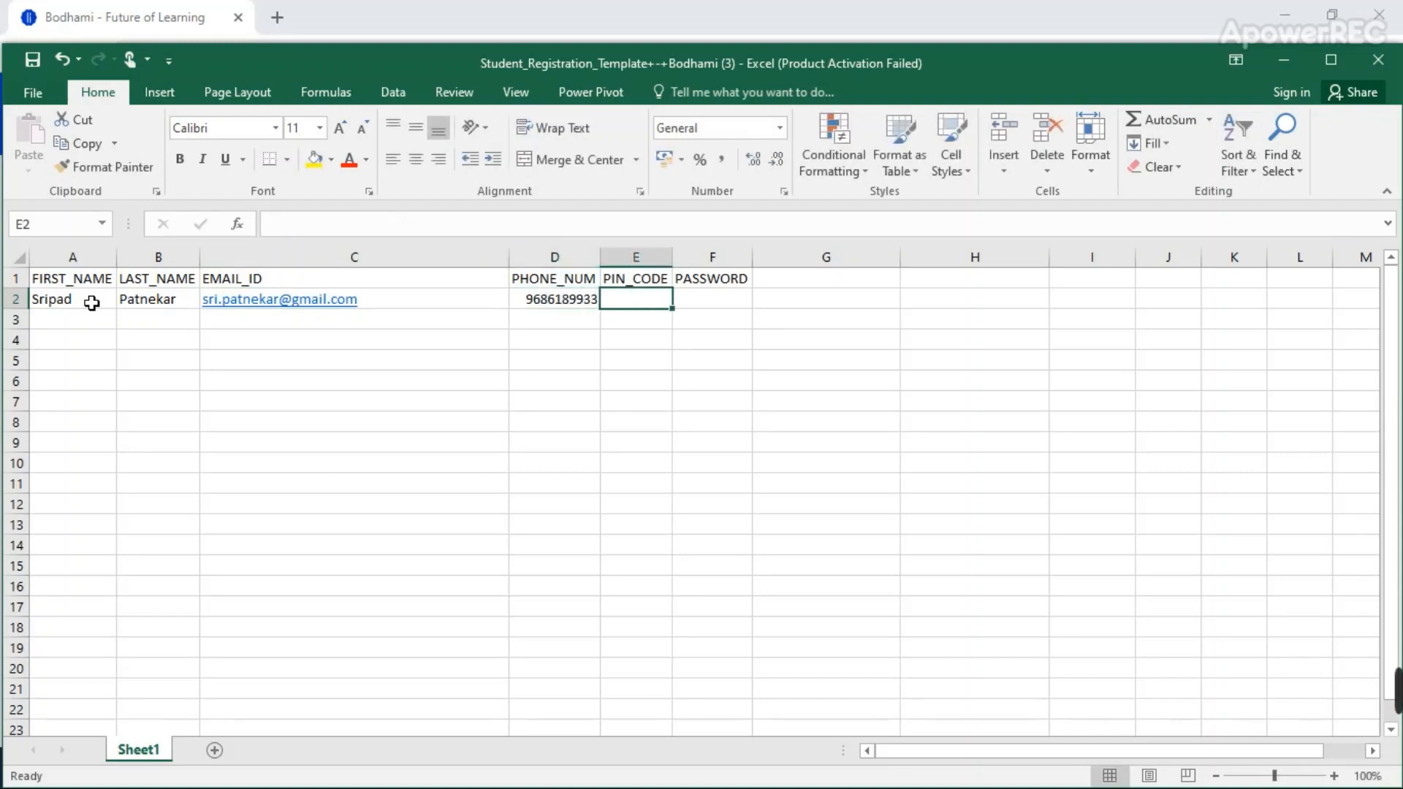
pyautogui.write('403601')
pyautogui.press('Tab')
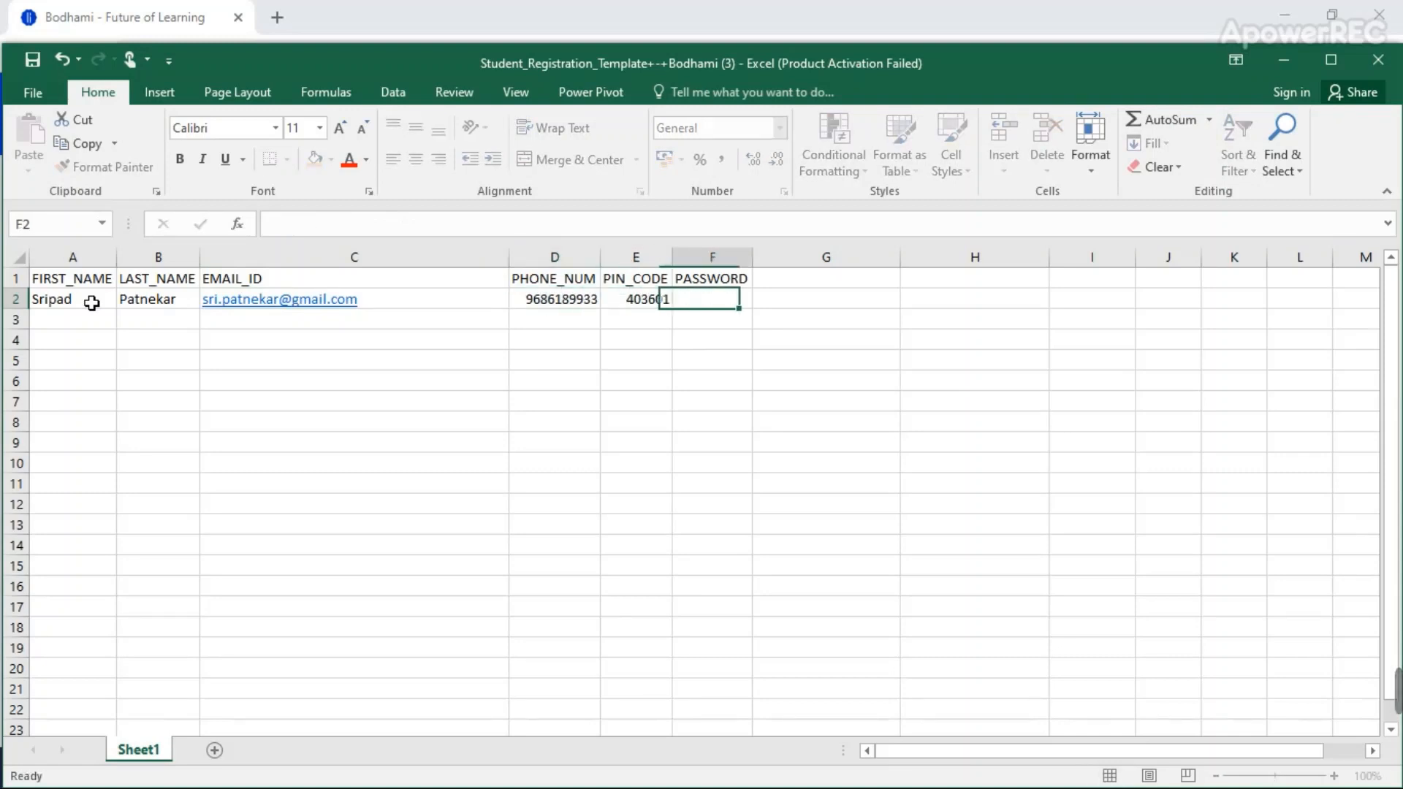
pyautogui.write('123456')
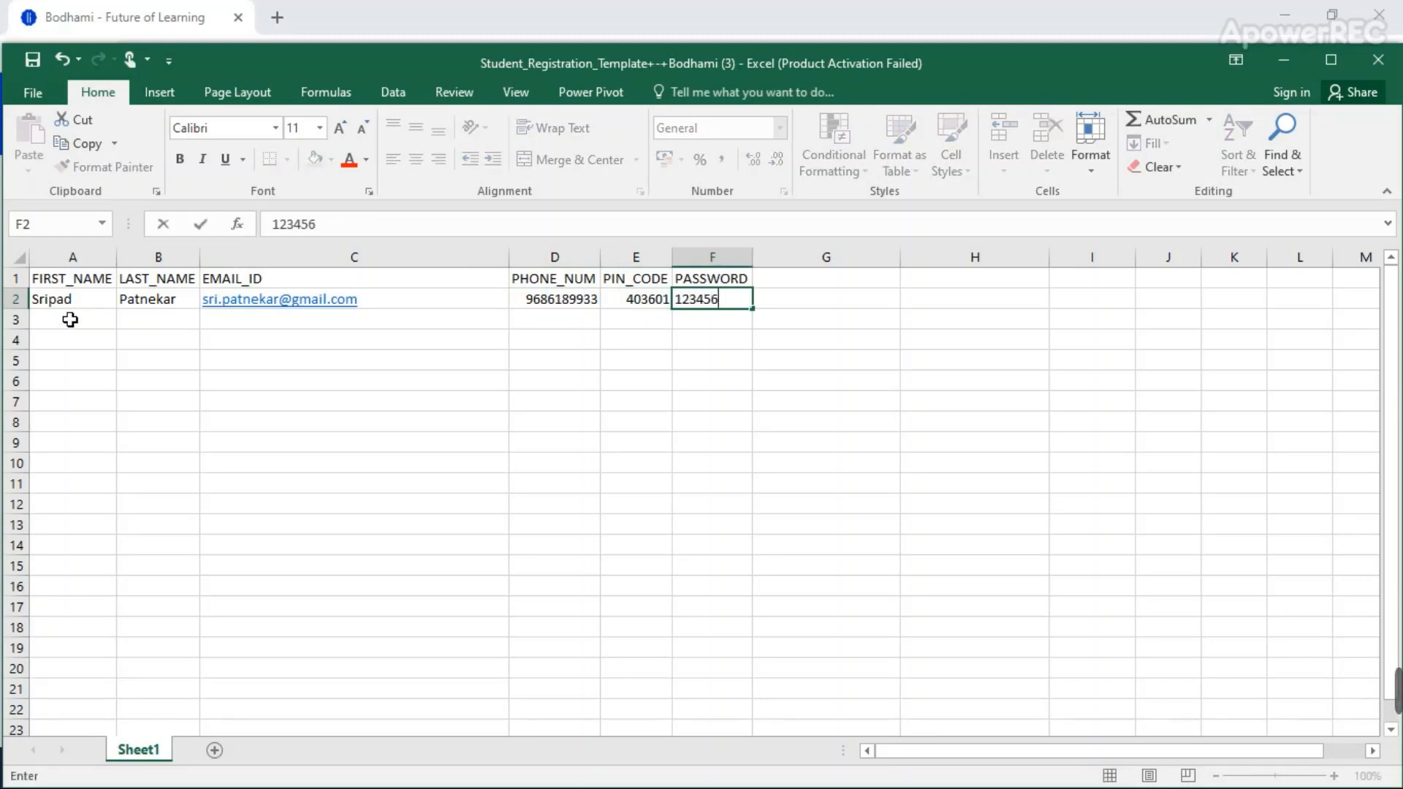
pyautogui.click(37, 61)
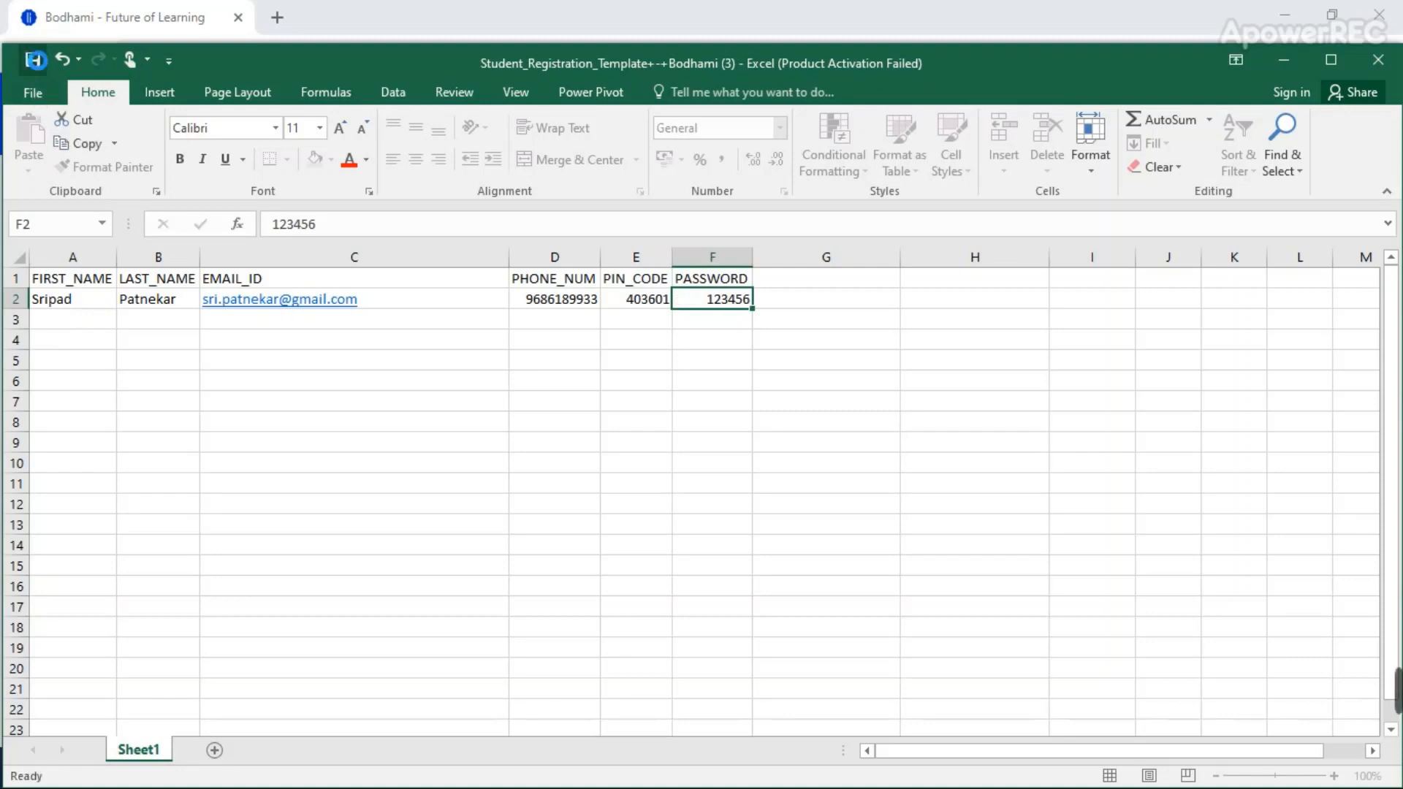
# Close Excel, keeping the recovered files, and begin choosing a spreadsheet to upload in Bodhami
pyautogui.click(1378, 68)
pyautogui.click(431, 310)
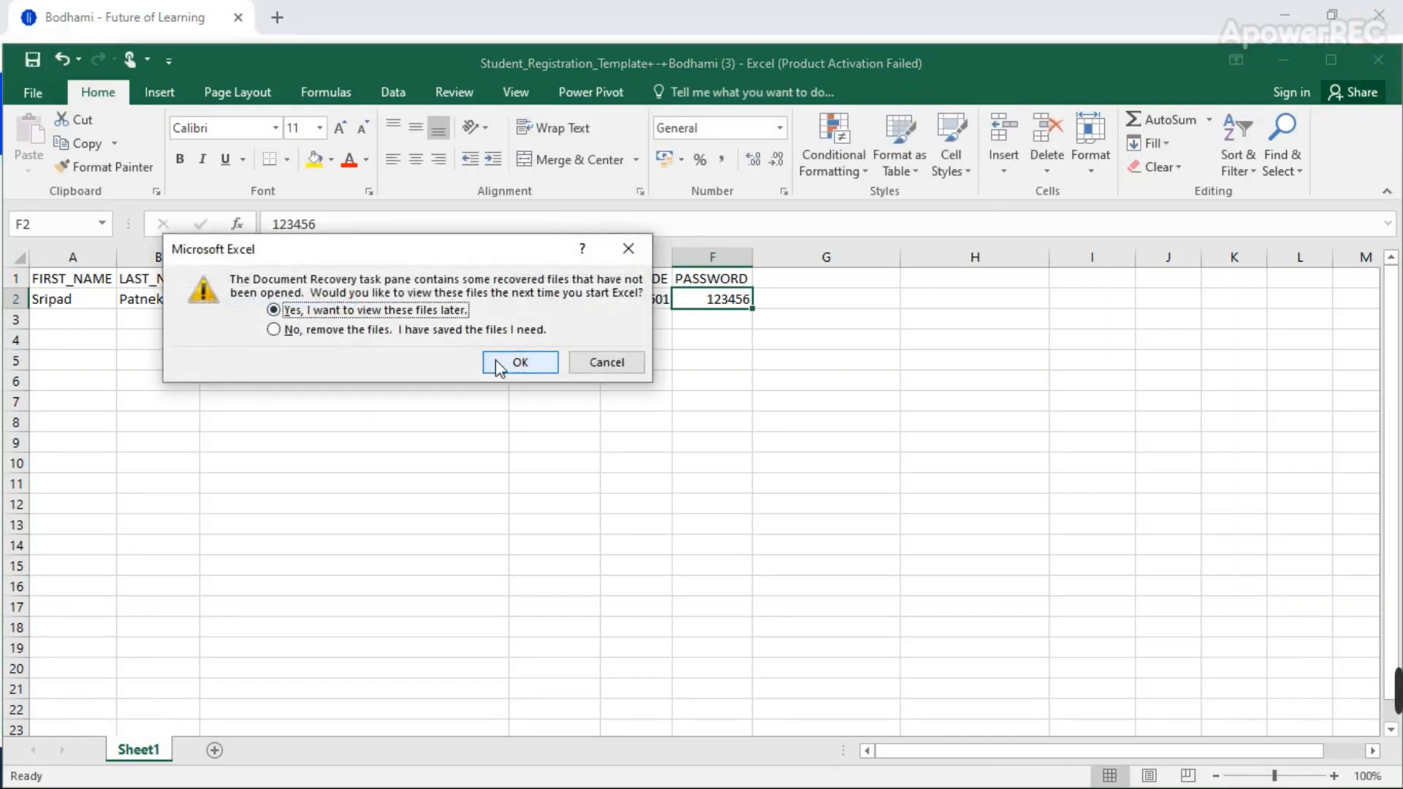
pyautogui.click(499, 364)
pyautogui.click(404, 428)
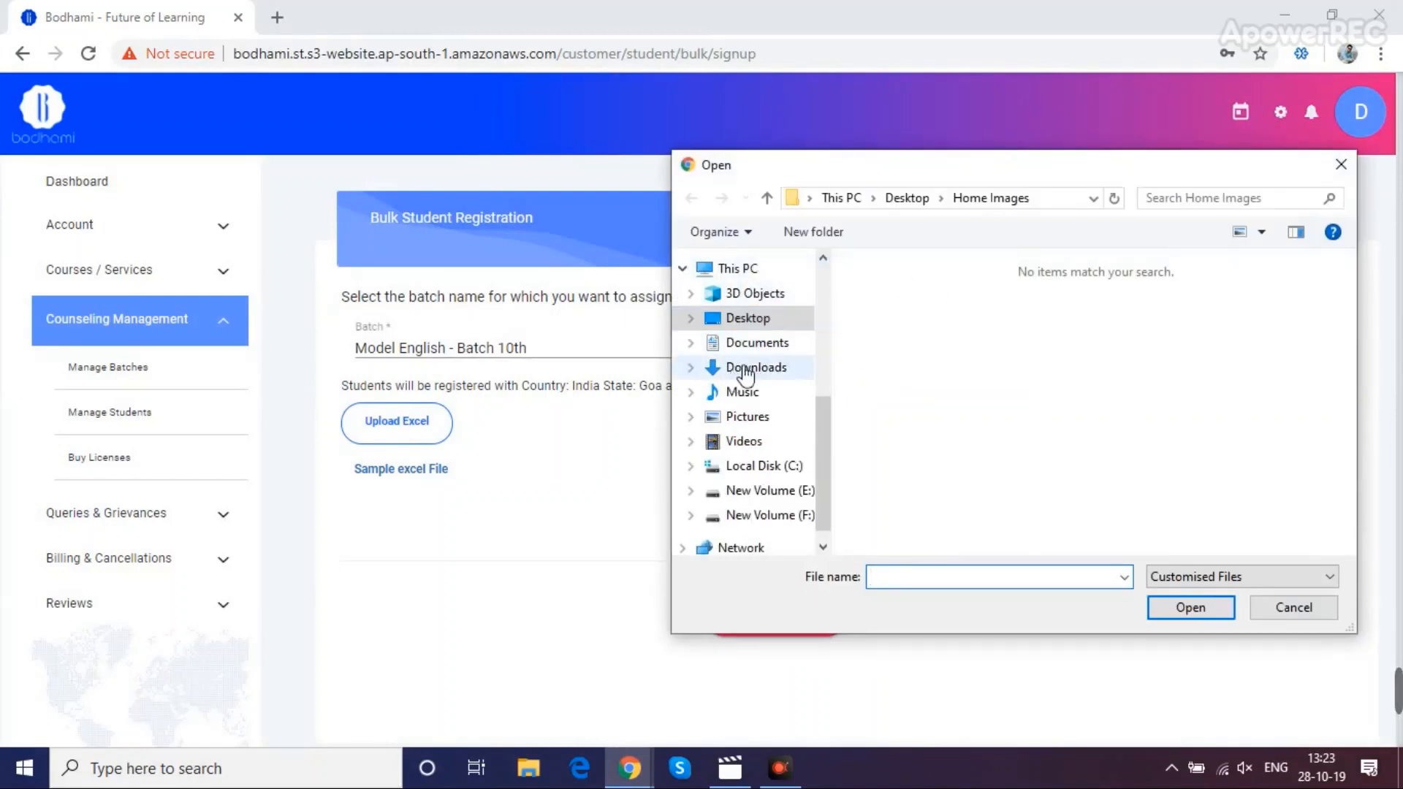
# Upload the newest Student_Registration_Template file from Downloads and return to Manage Students
pyautogui.click(752, 369)
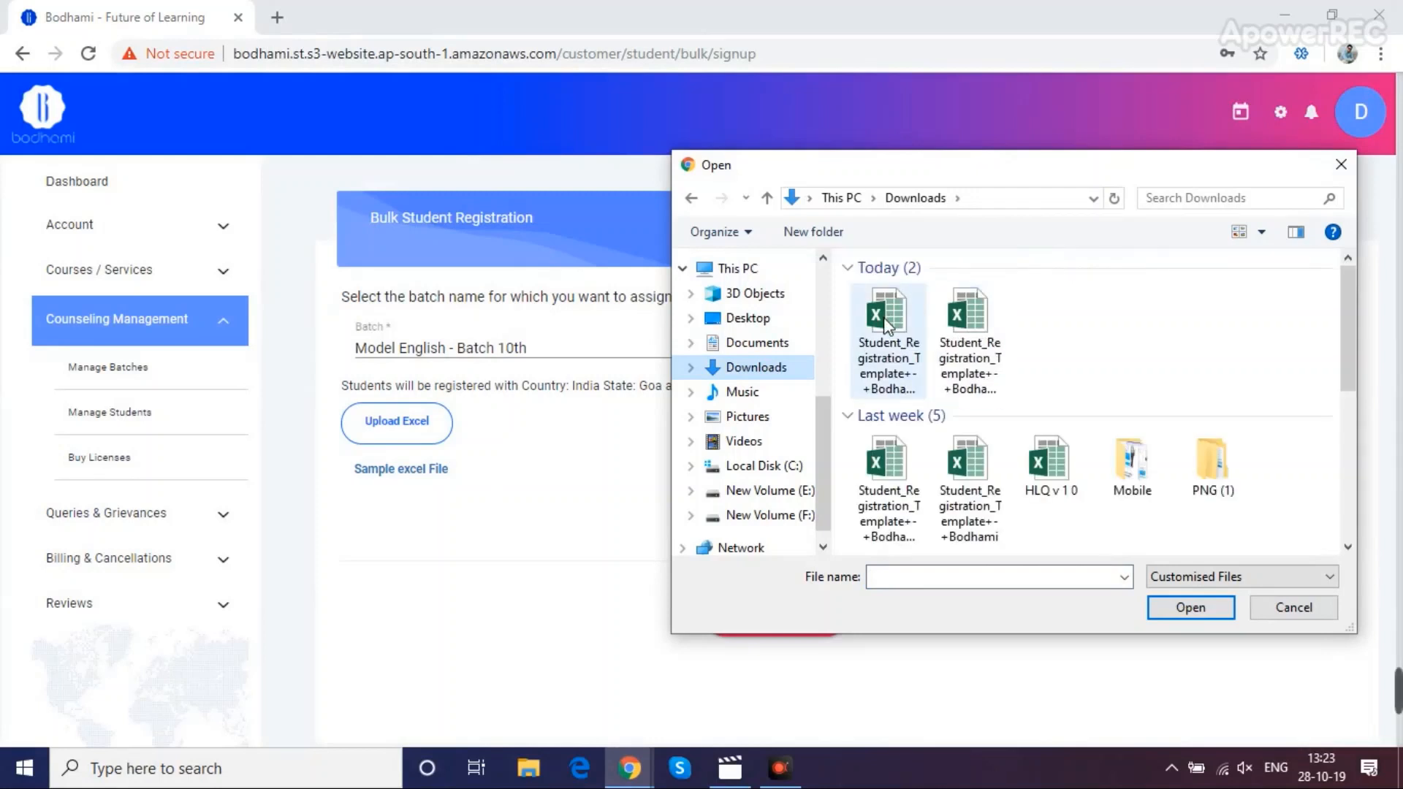
pyautogui.click(886, 322)
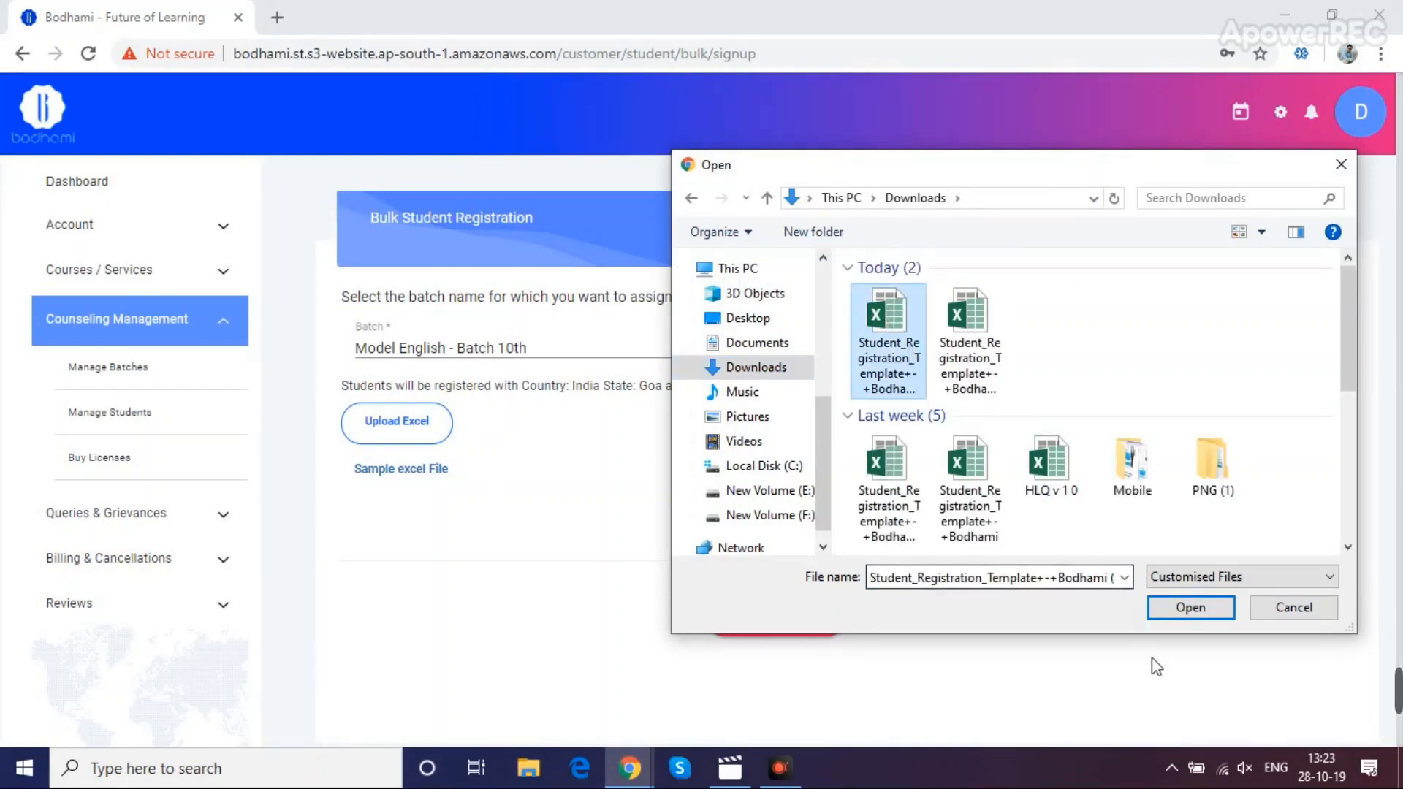
pyautogui.click(1206, 610)
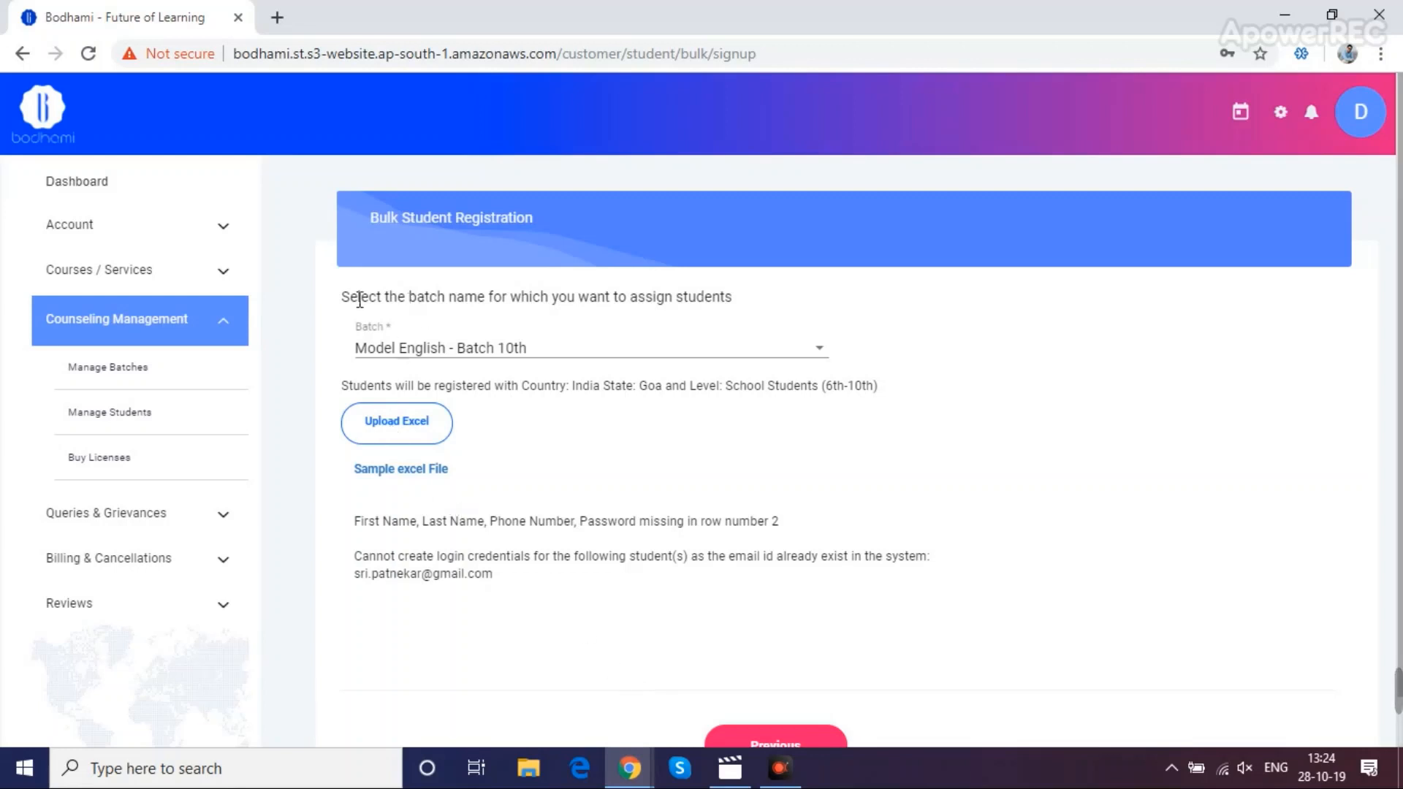
pyautogui.click(151, 411)
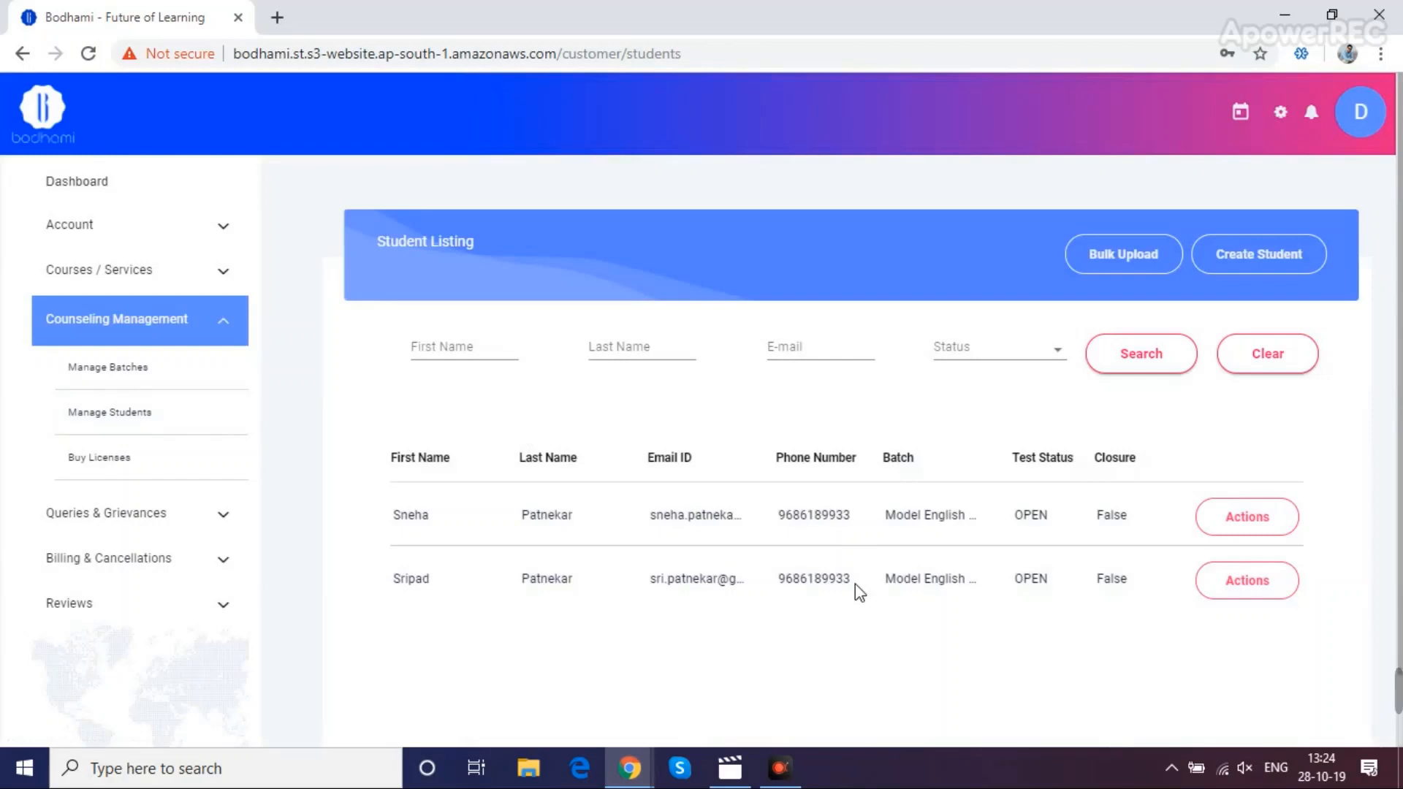
# From a student's Actions, turn on Visible Report to Customer and send the student an email
pyautogui.click(1244, 520)
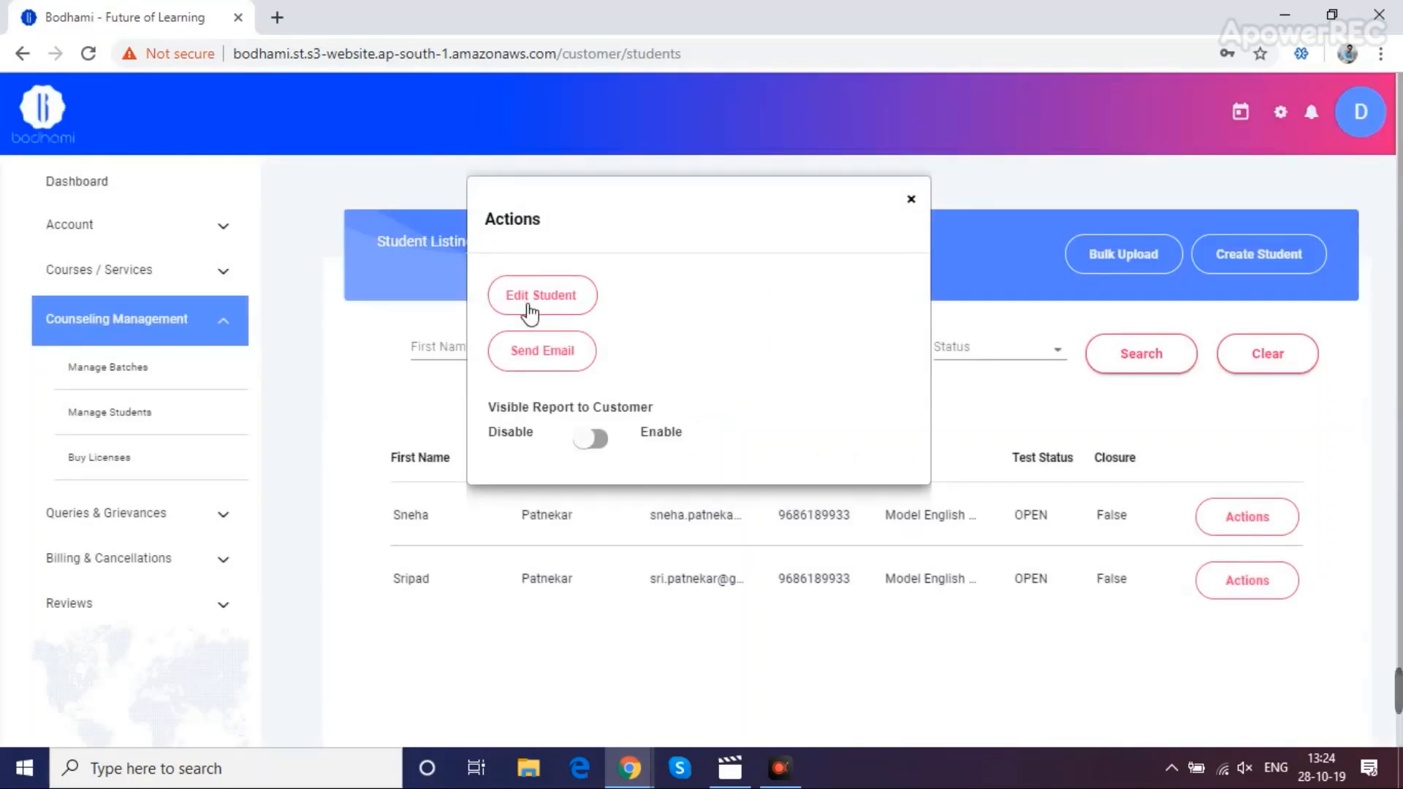
pyautogui.click(597, 449)
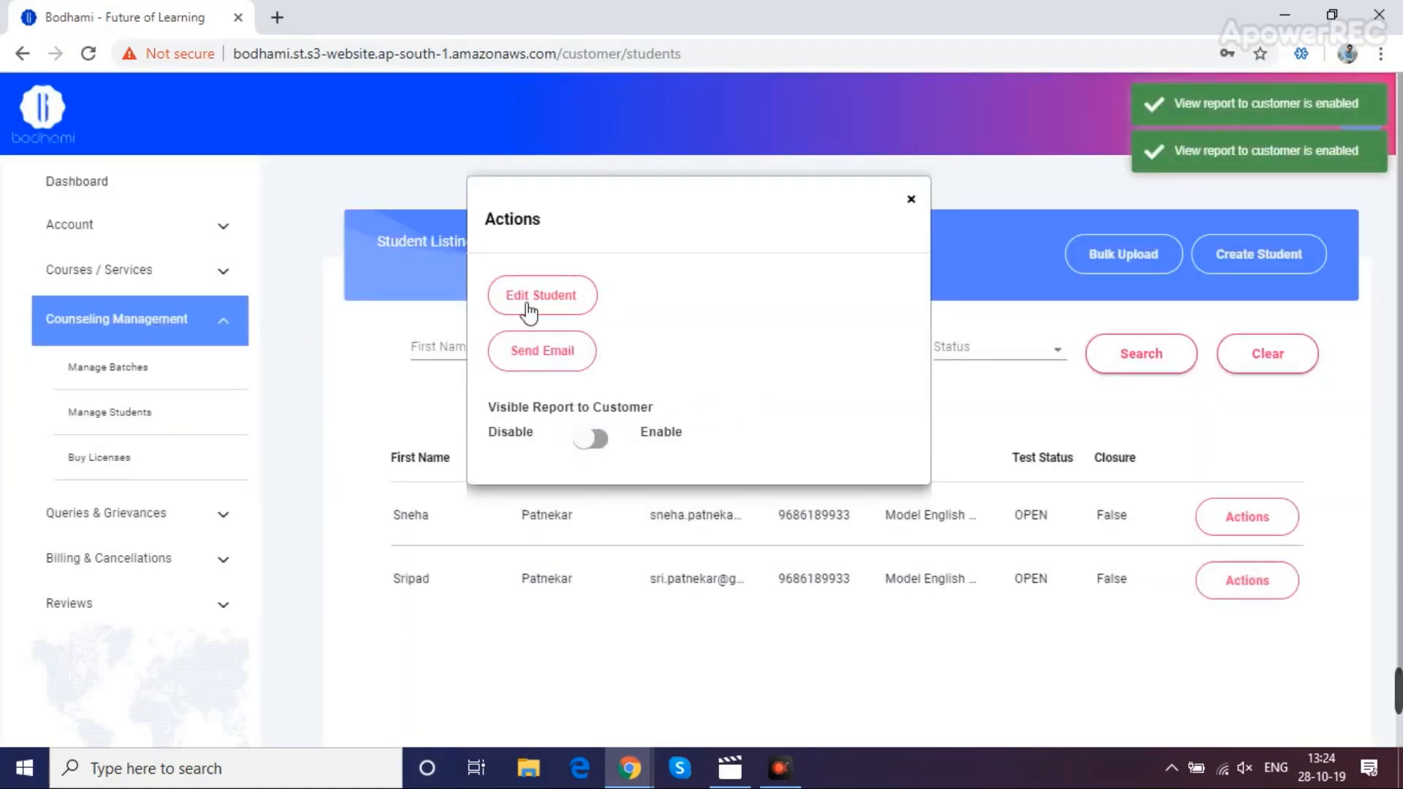
pyautogui.click(545, 358)
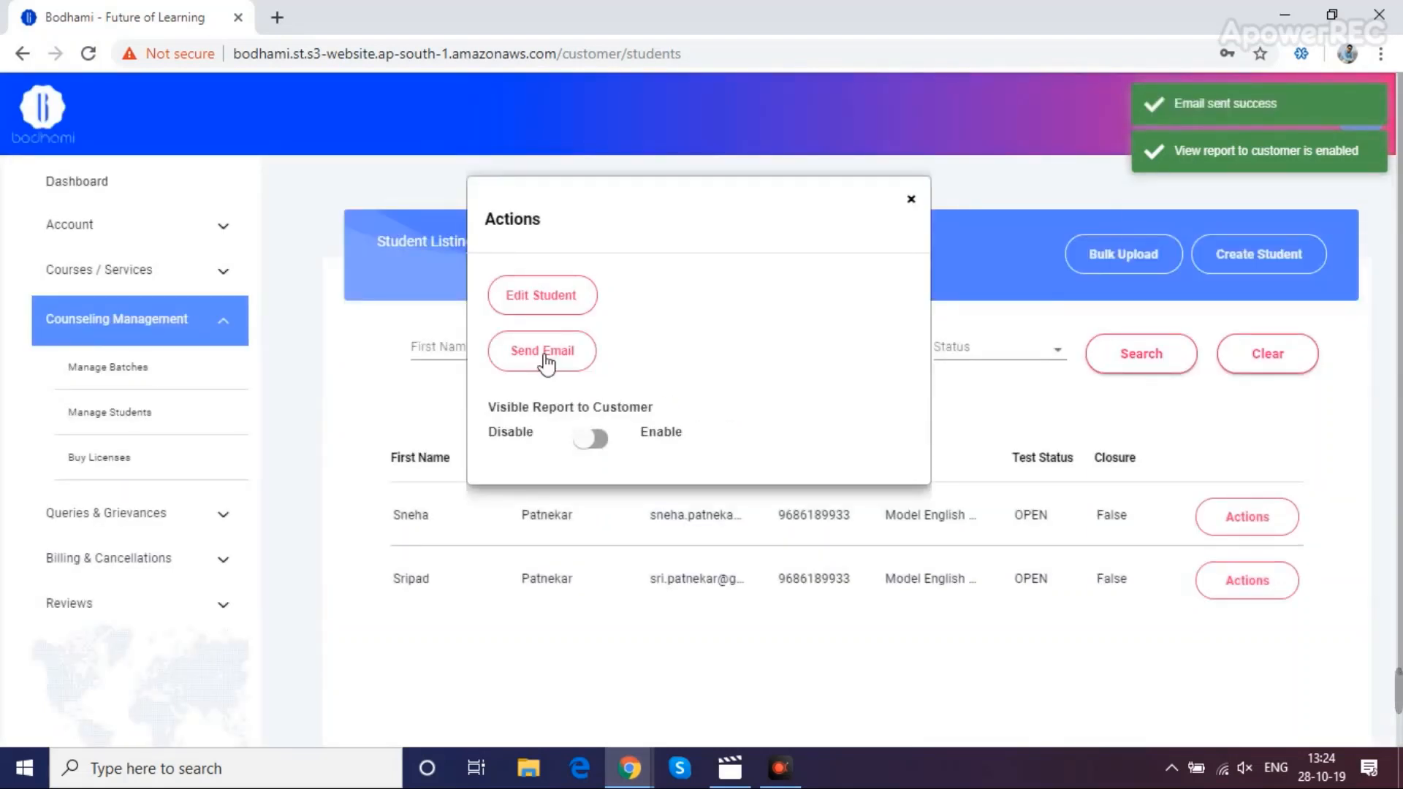
# Append an extra surname to the student's last name and save the details
pyautogui.click(529, 313)
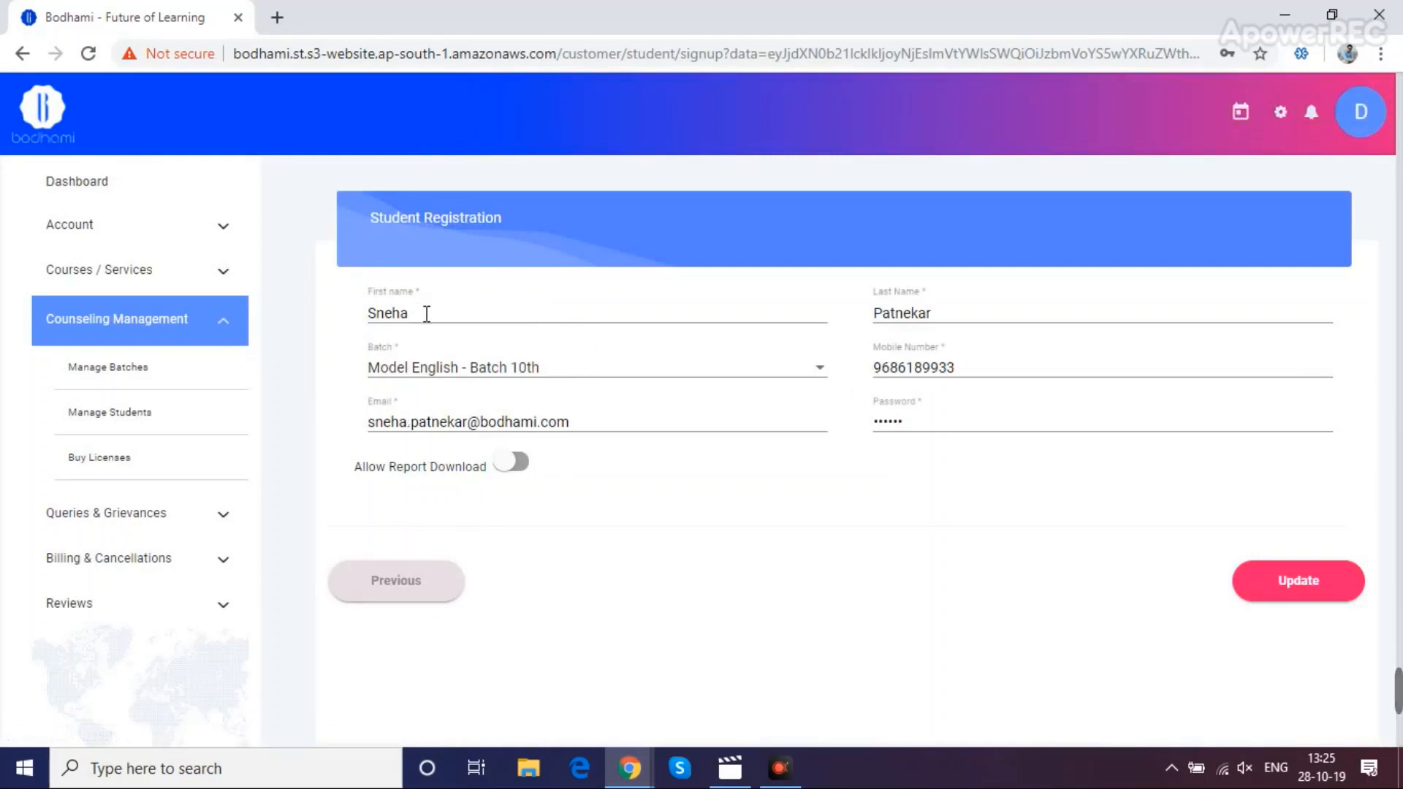
pyautogui.click(875, 314)
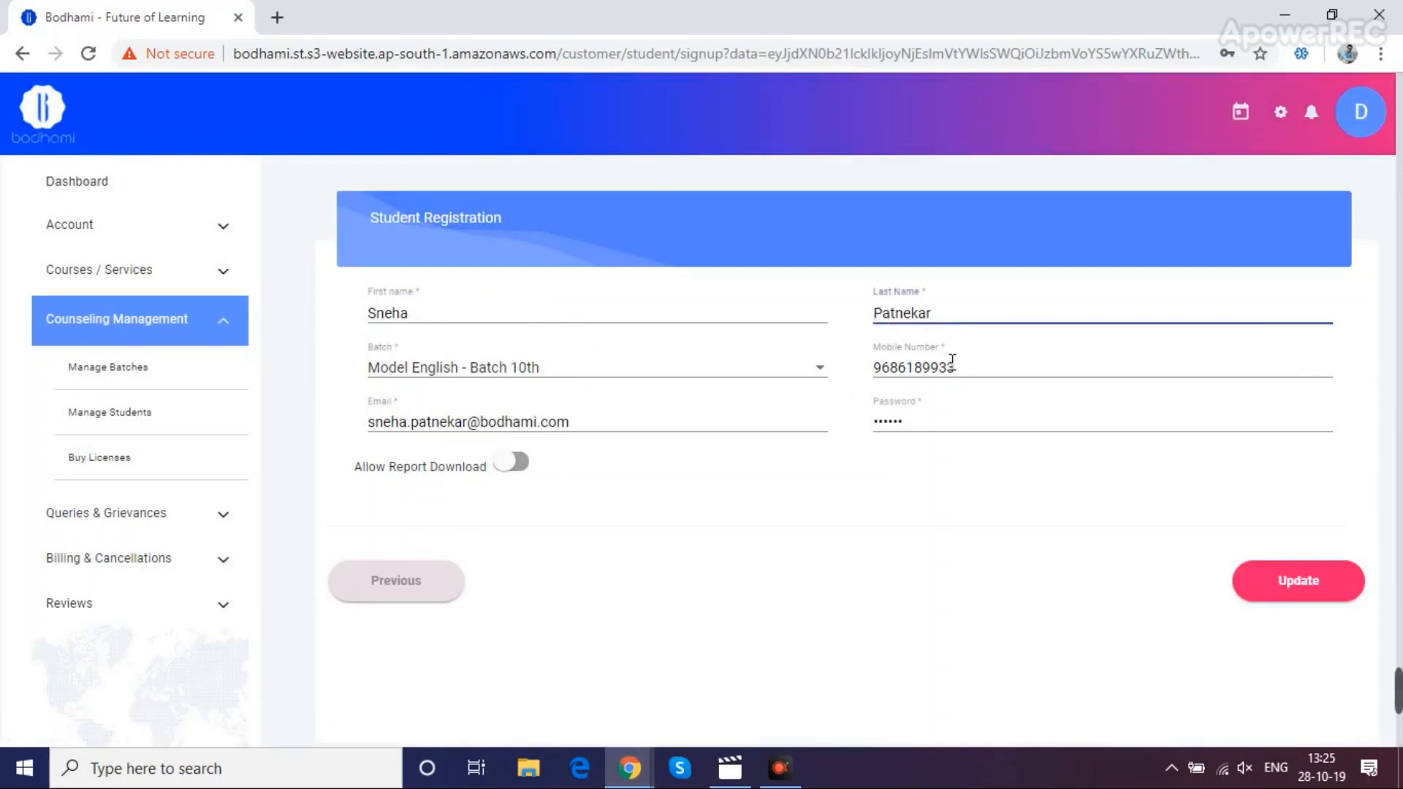
pyautogui.write('Pai')
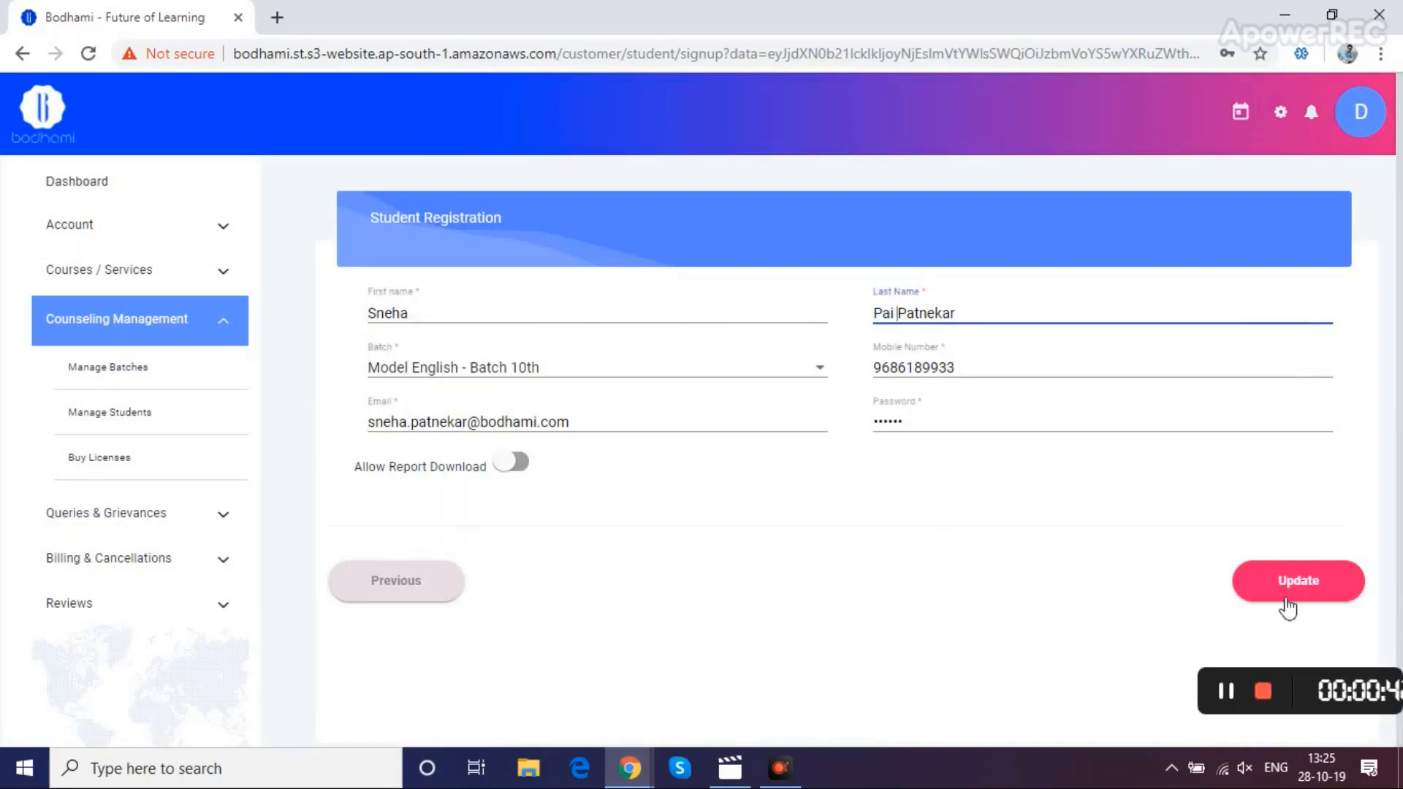
pyautogui.click(1299, 581)
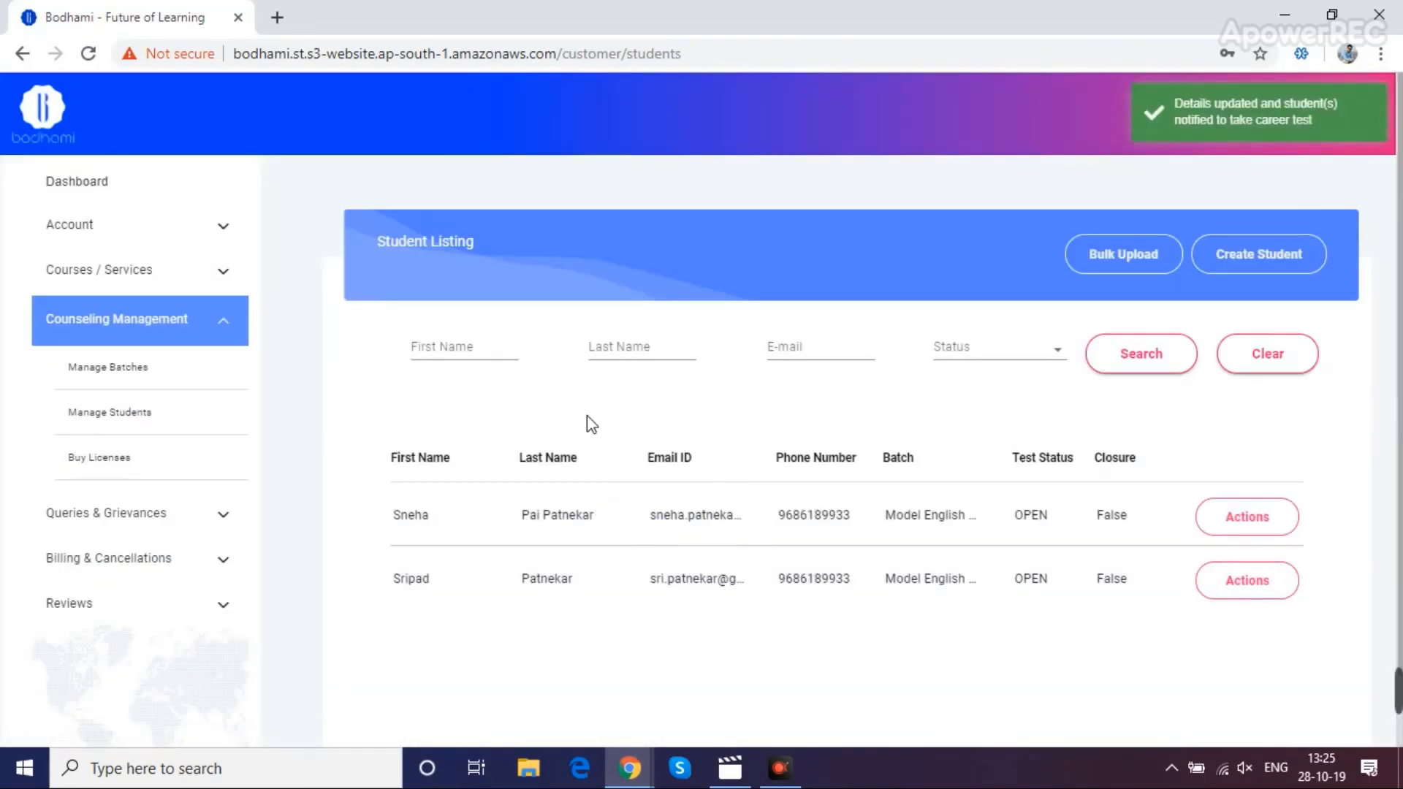
# Filter the student list by the student's first name
pyautogui.click(458, 346)
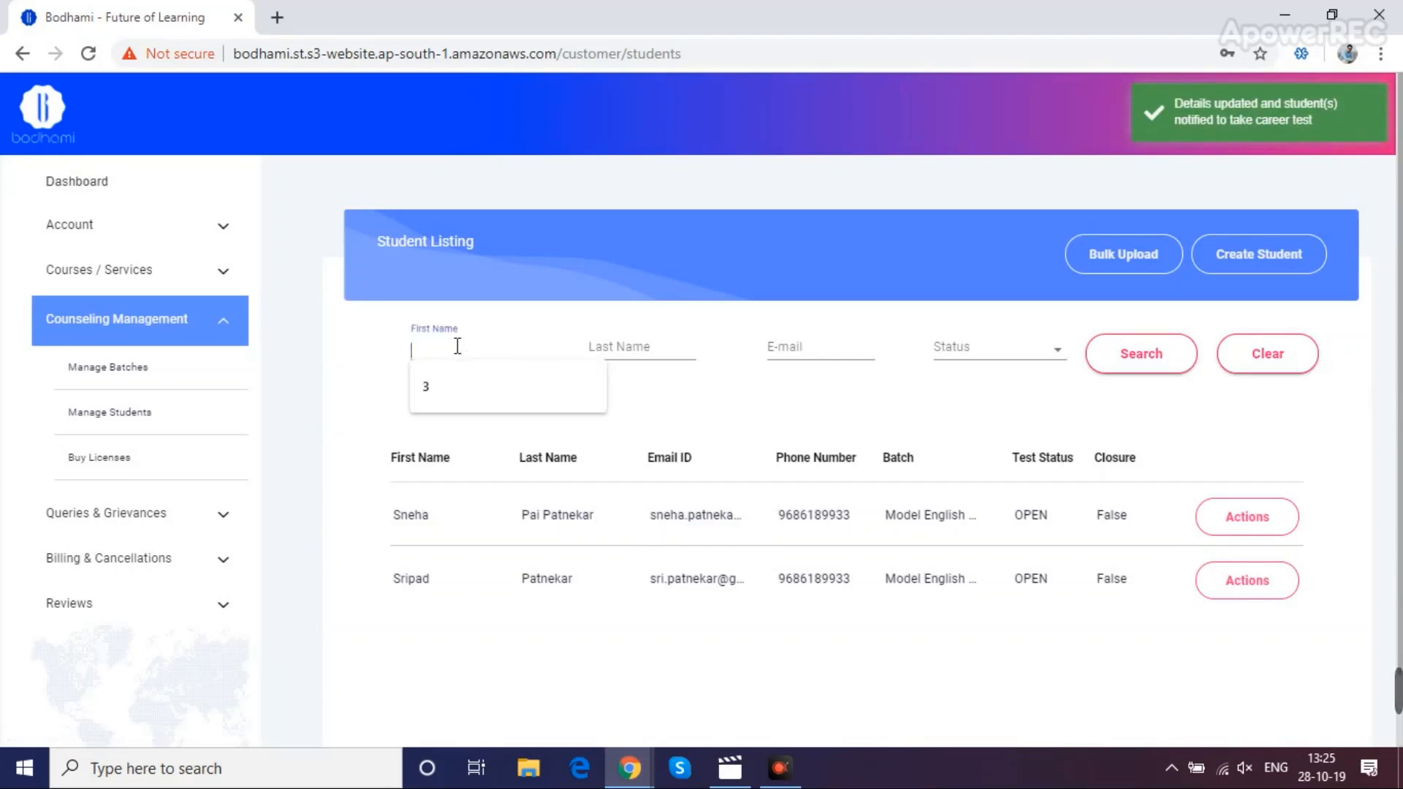
pyautogui.write('sneha')
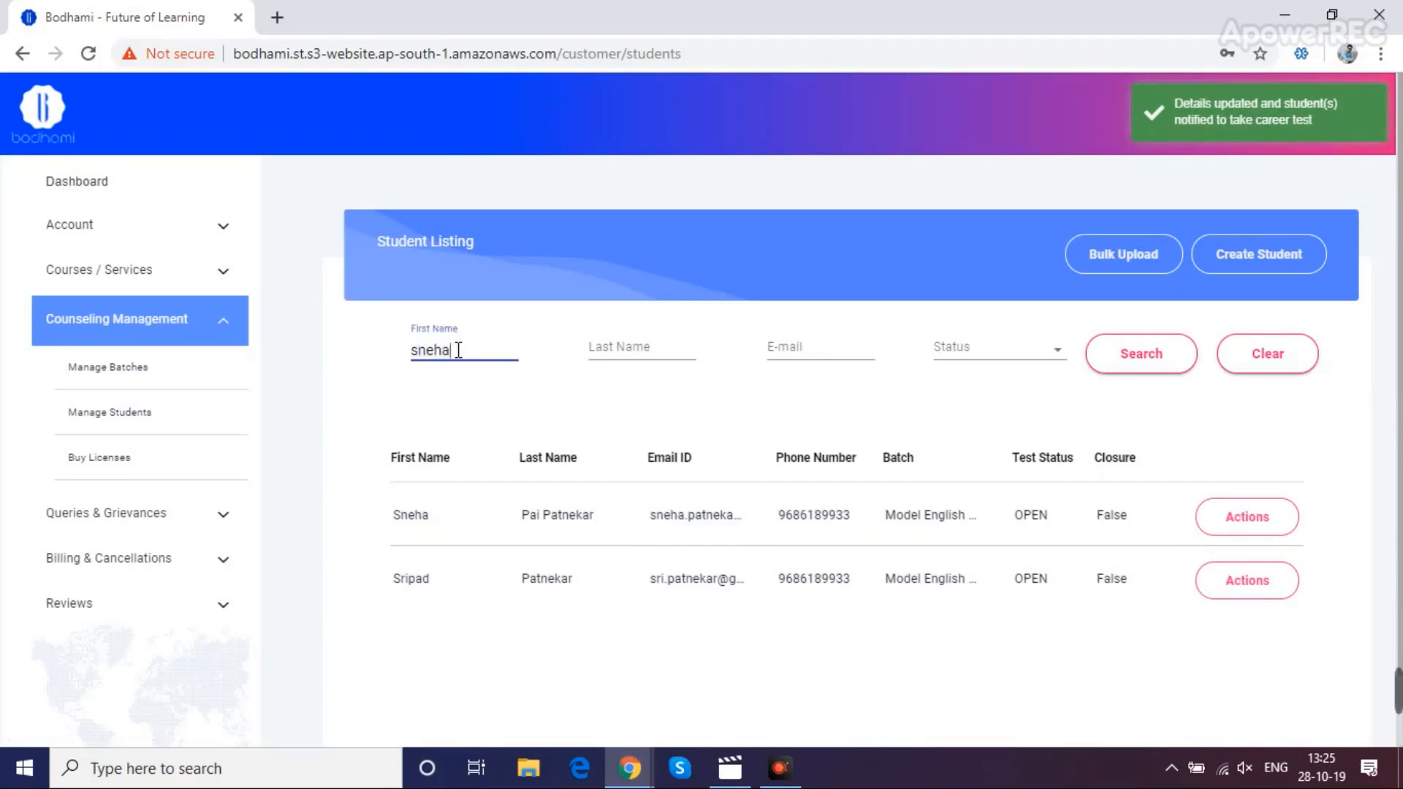
pyautogui.click(1148, 352)
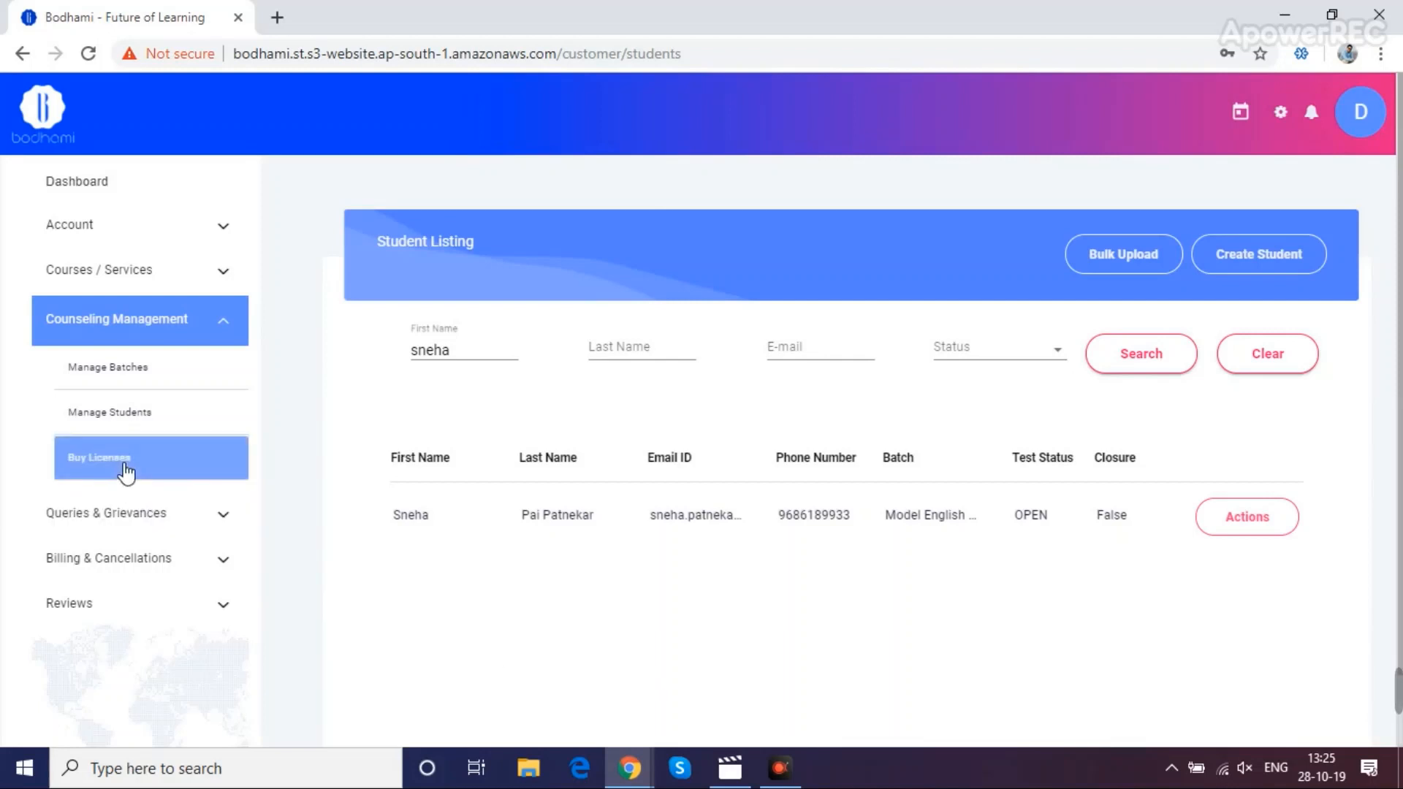
# Open the counselor dashboard, then open Buy Licences to reach the Purchase License page
pyautogui.click(145, 185)
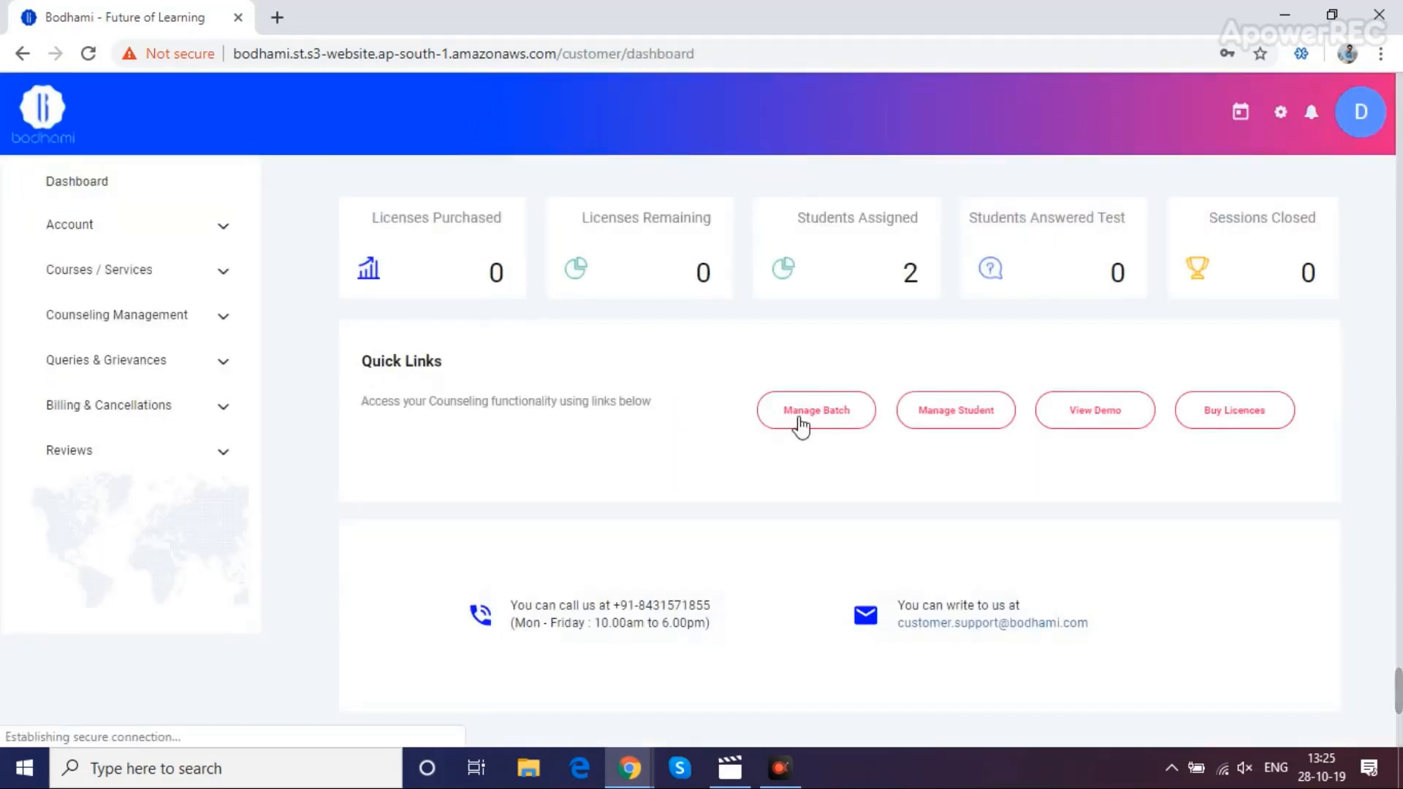
pyautogui.doubleClick(912, 273)
pyautogui.click(916, 345)
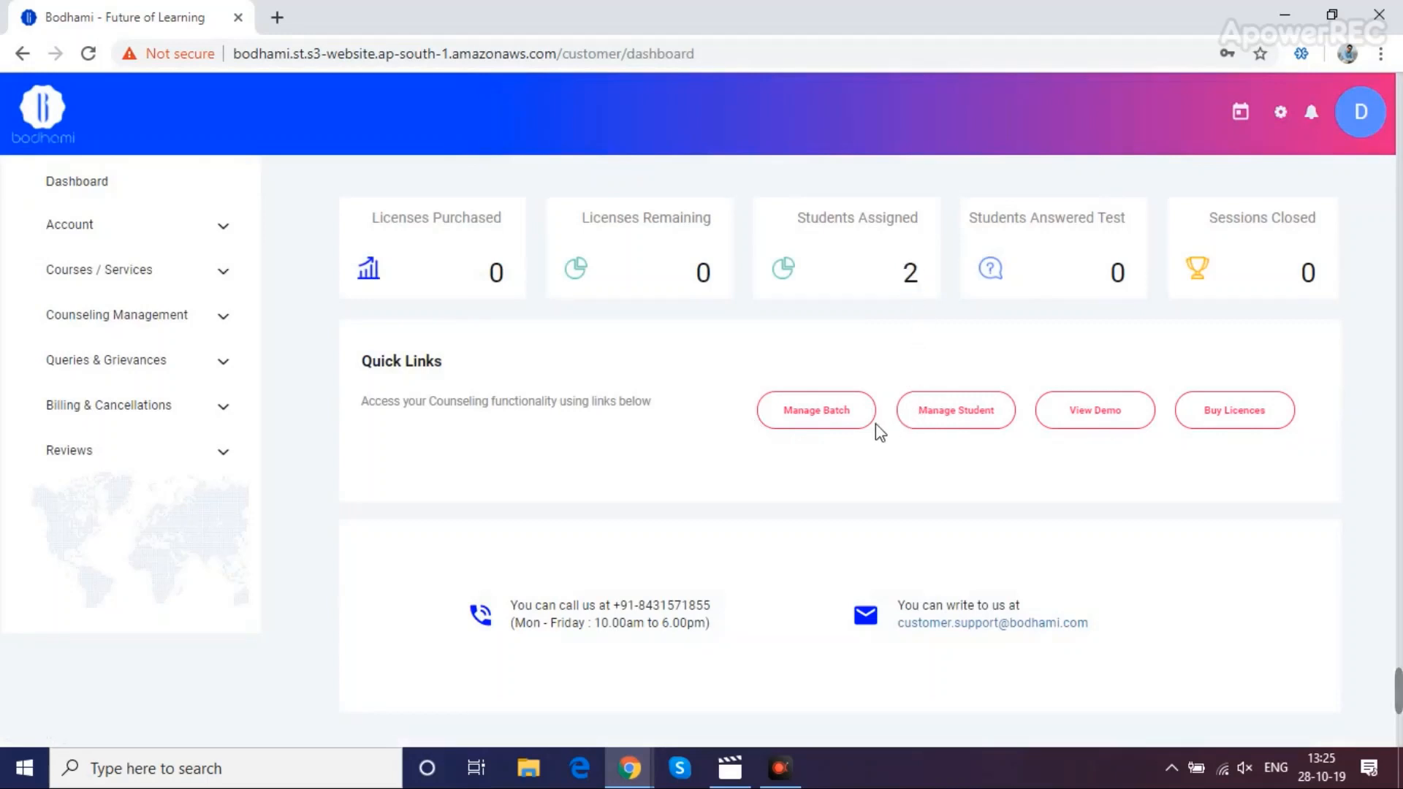
pyautogui.click(1233, 413)
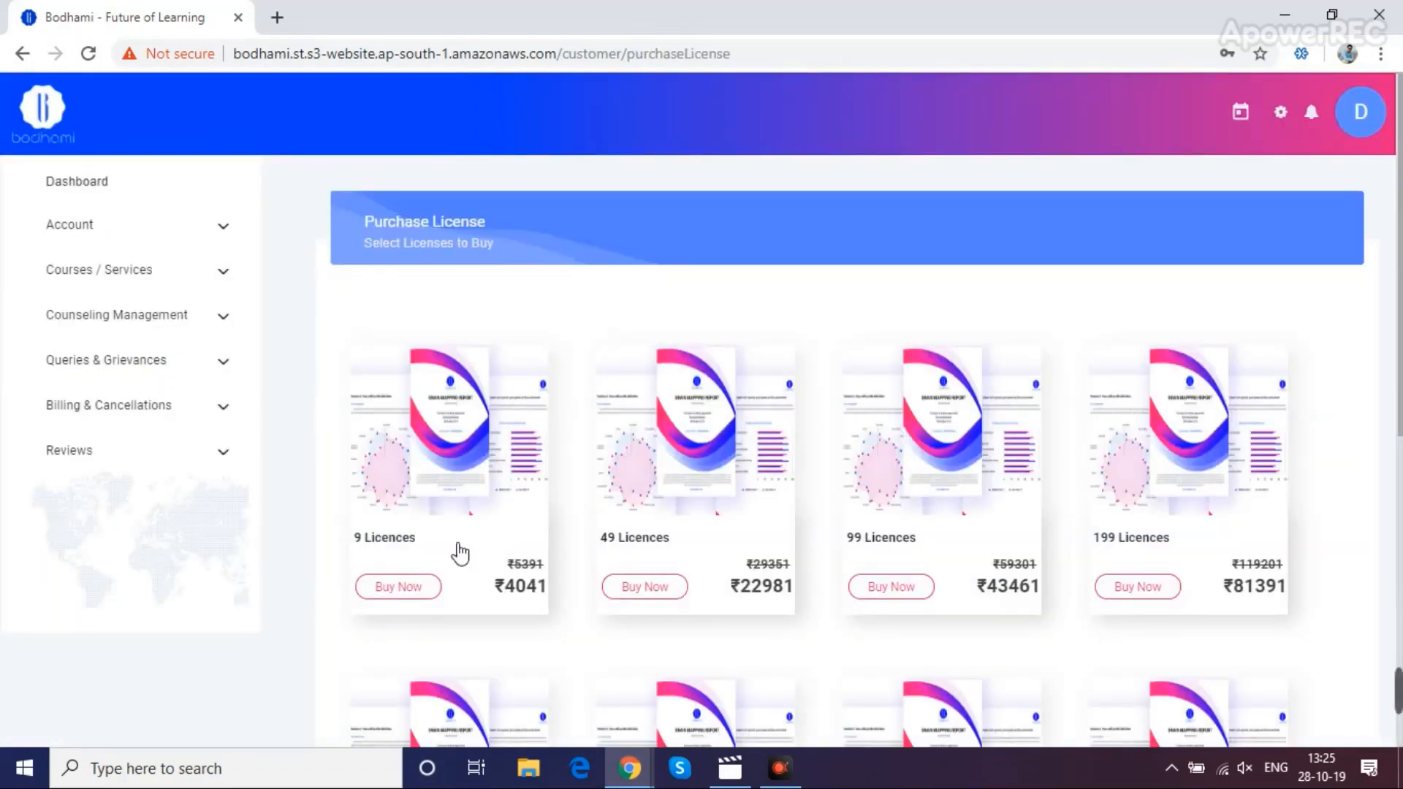
# Request a customized pack of 100 licences and submit it
pyautogui.scroll(-5, 459, 554)
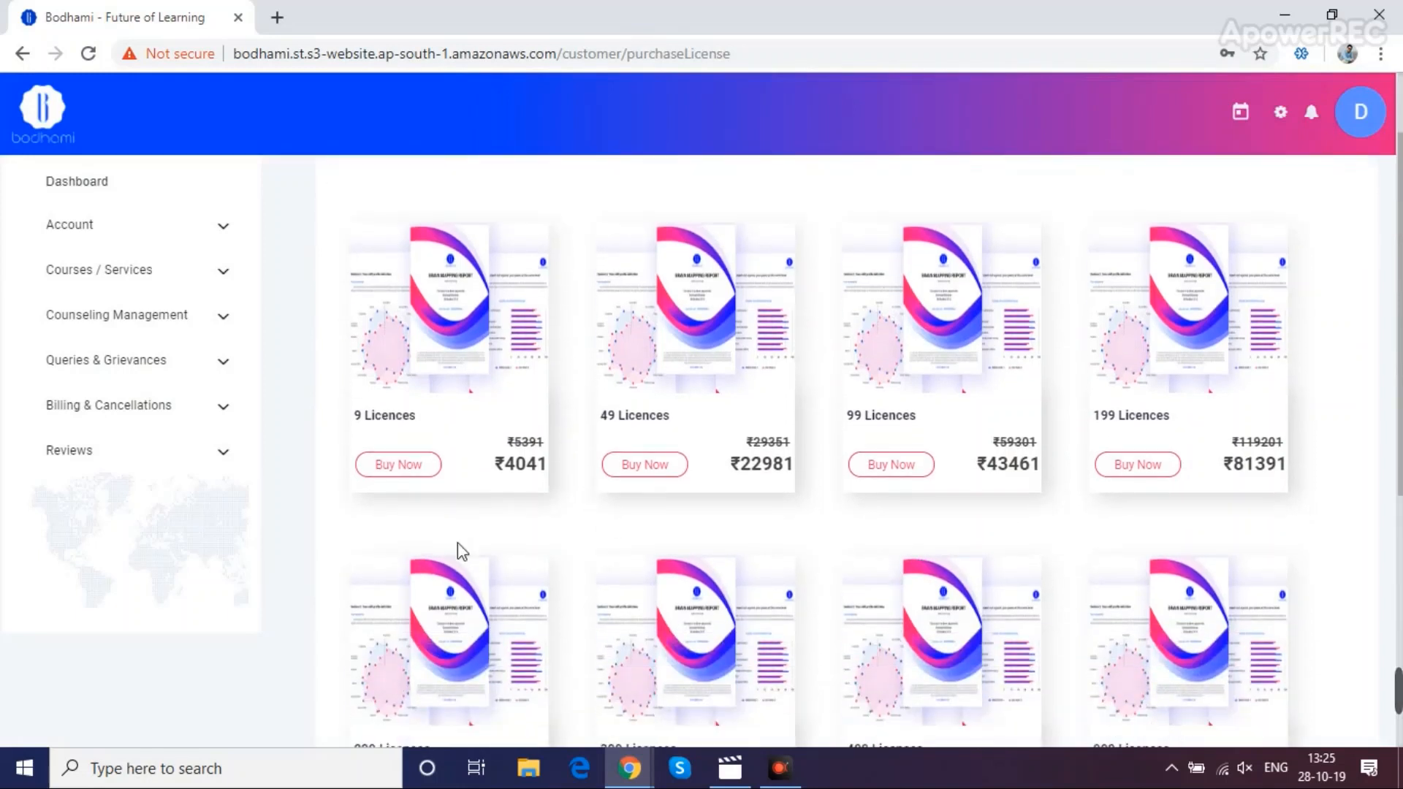
pyautogui.scroll(-2, 460, 551)
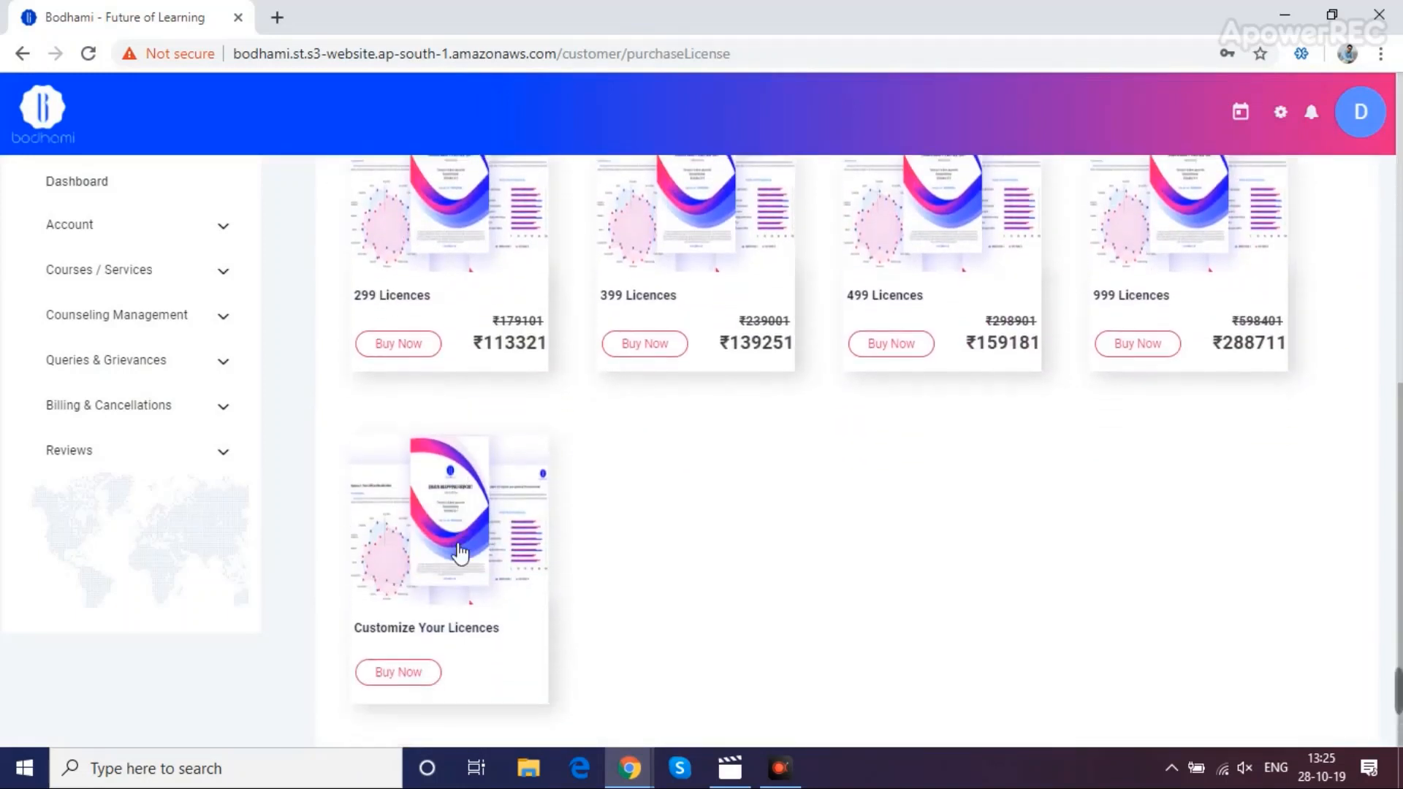
pyautogui.click(391, 679)
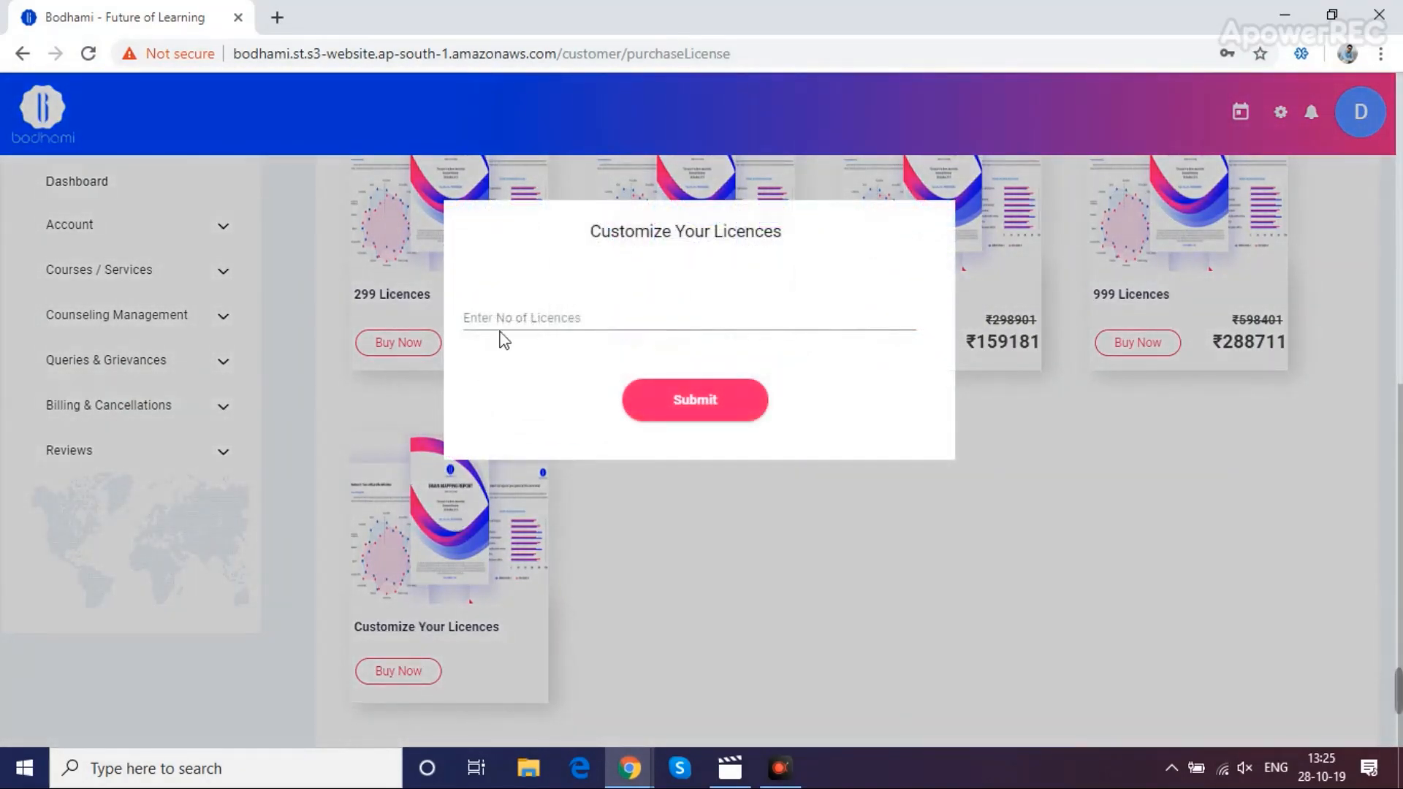
pyautogui.click(509, 319)
pyautogui.write('100')
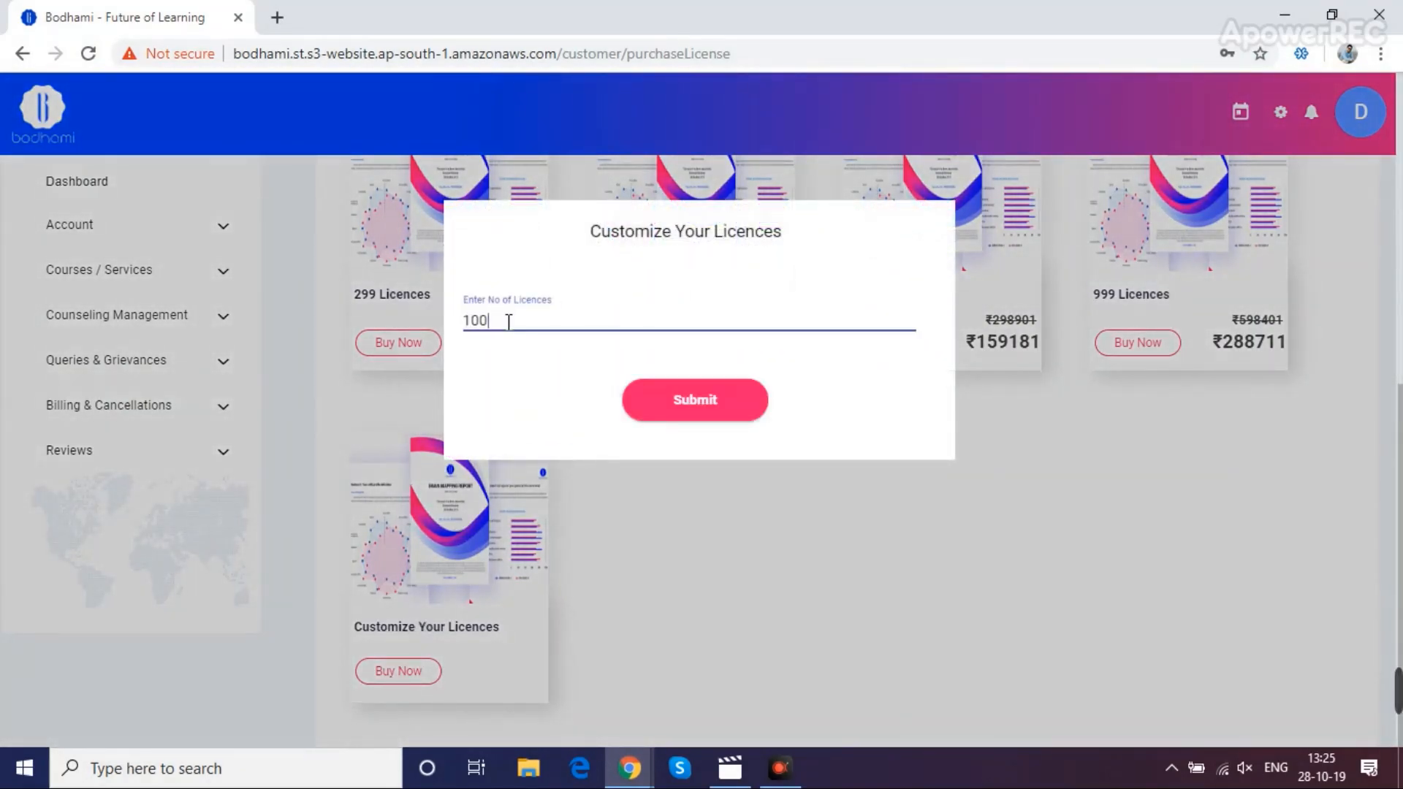
pyautogui.click(691, 394)
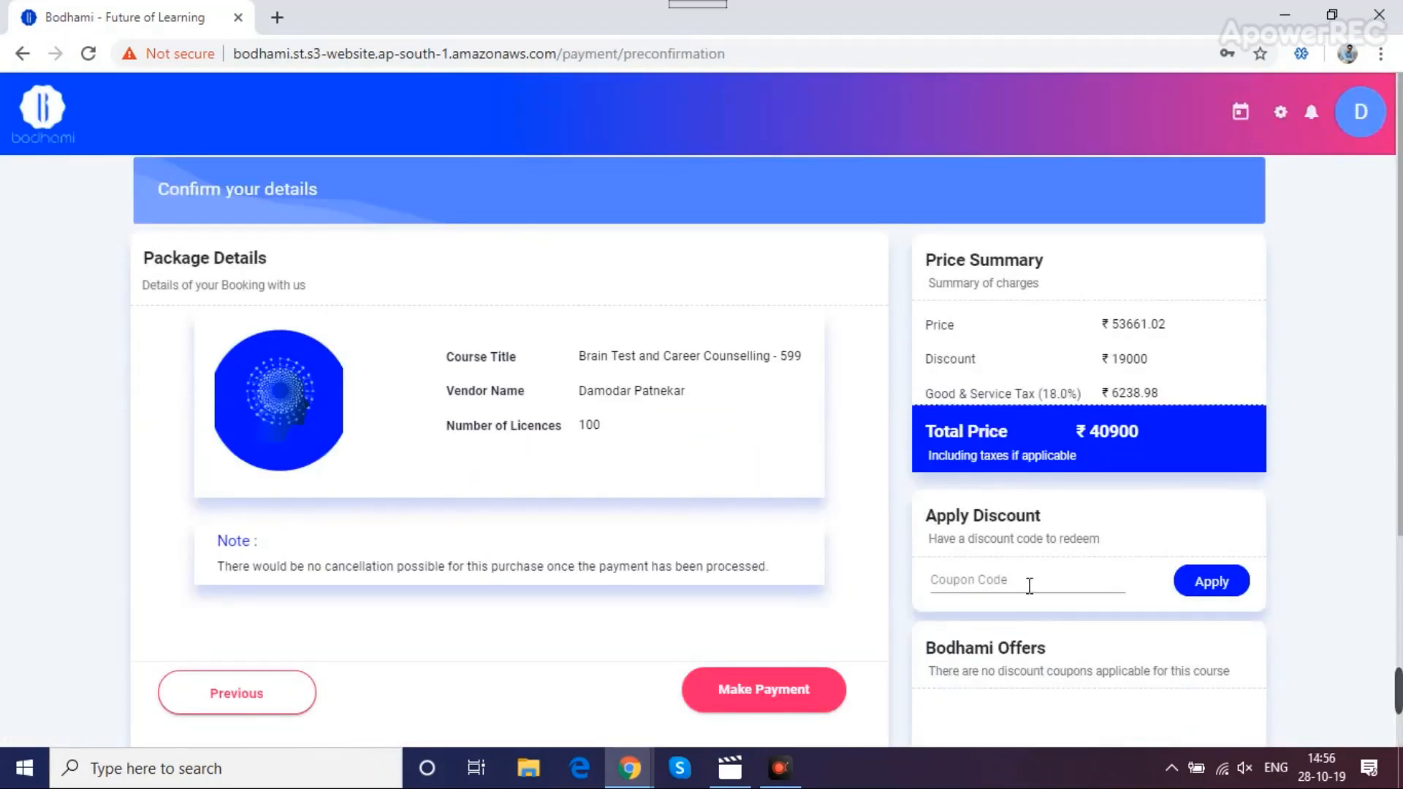
# Apply coupon TEST100 to drop the total to ₹0 and pay for the 100 licences
pyautogui.click(1029, 584)
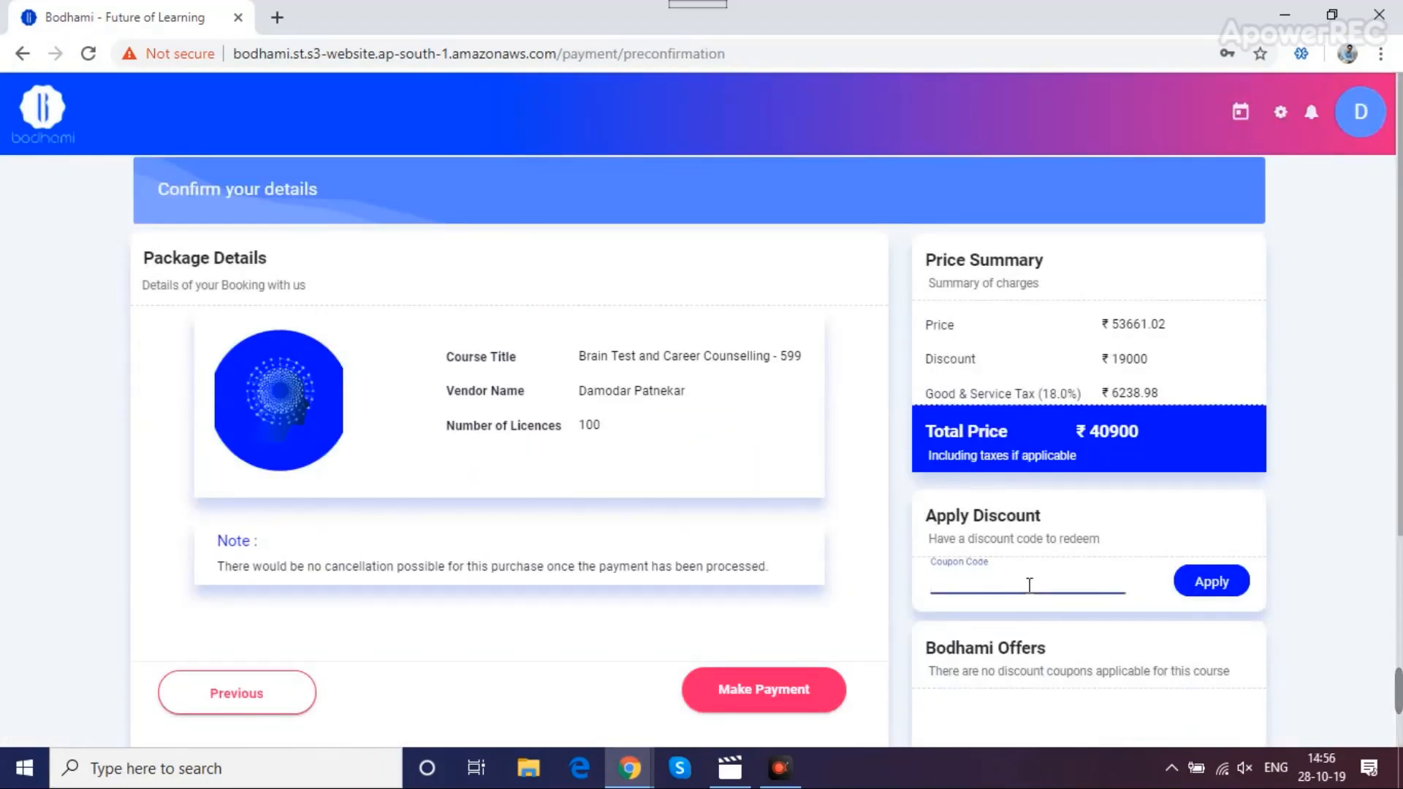
pyautogui.write('TEST100')
pyautogui.click(1213, 581)
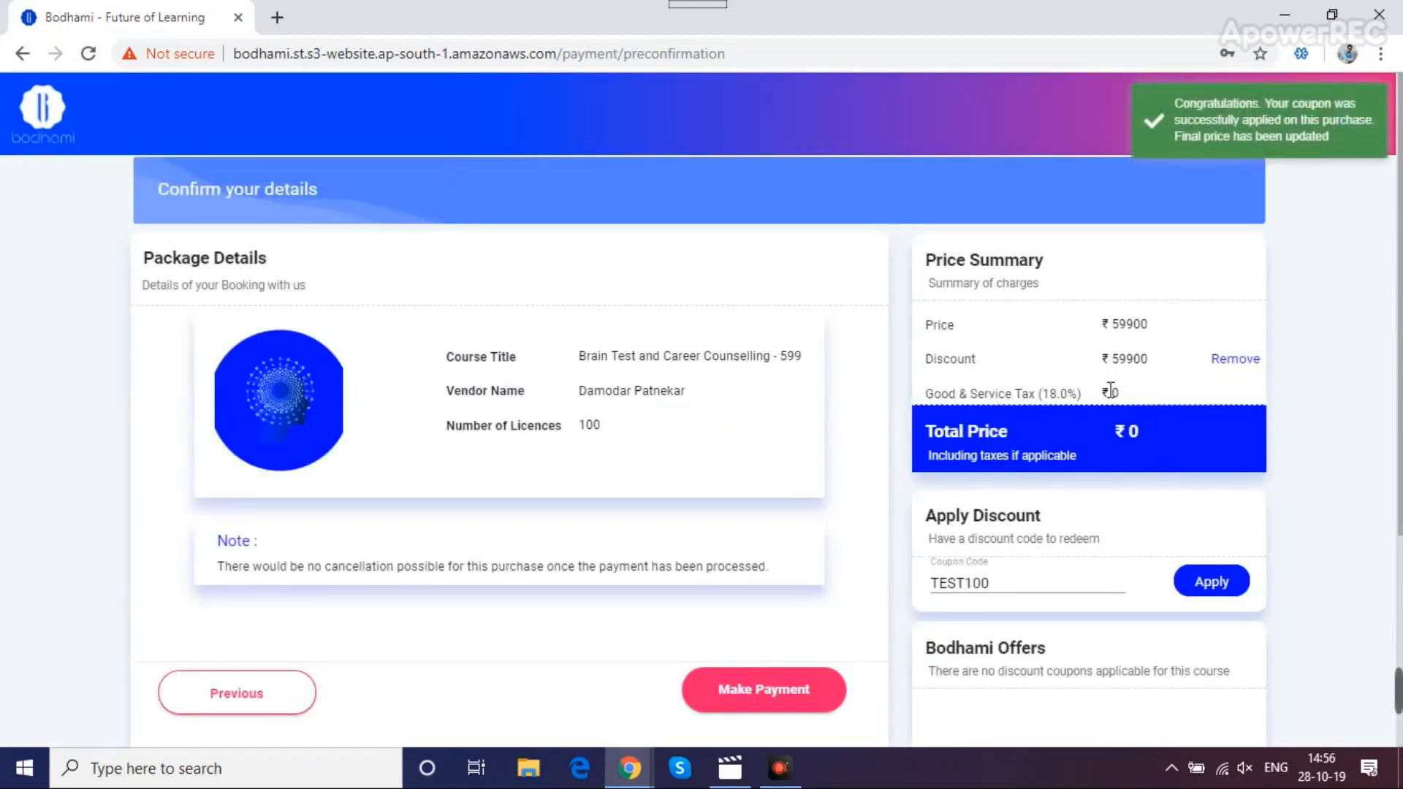
pyautogui.click(772, 707)
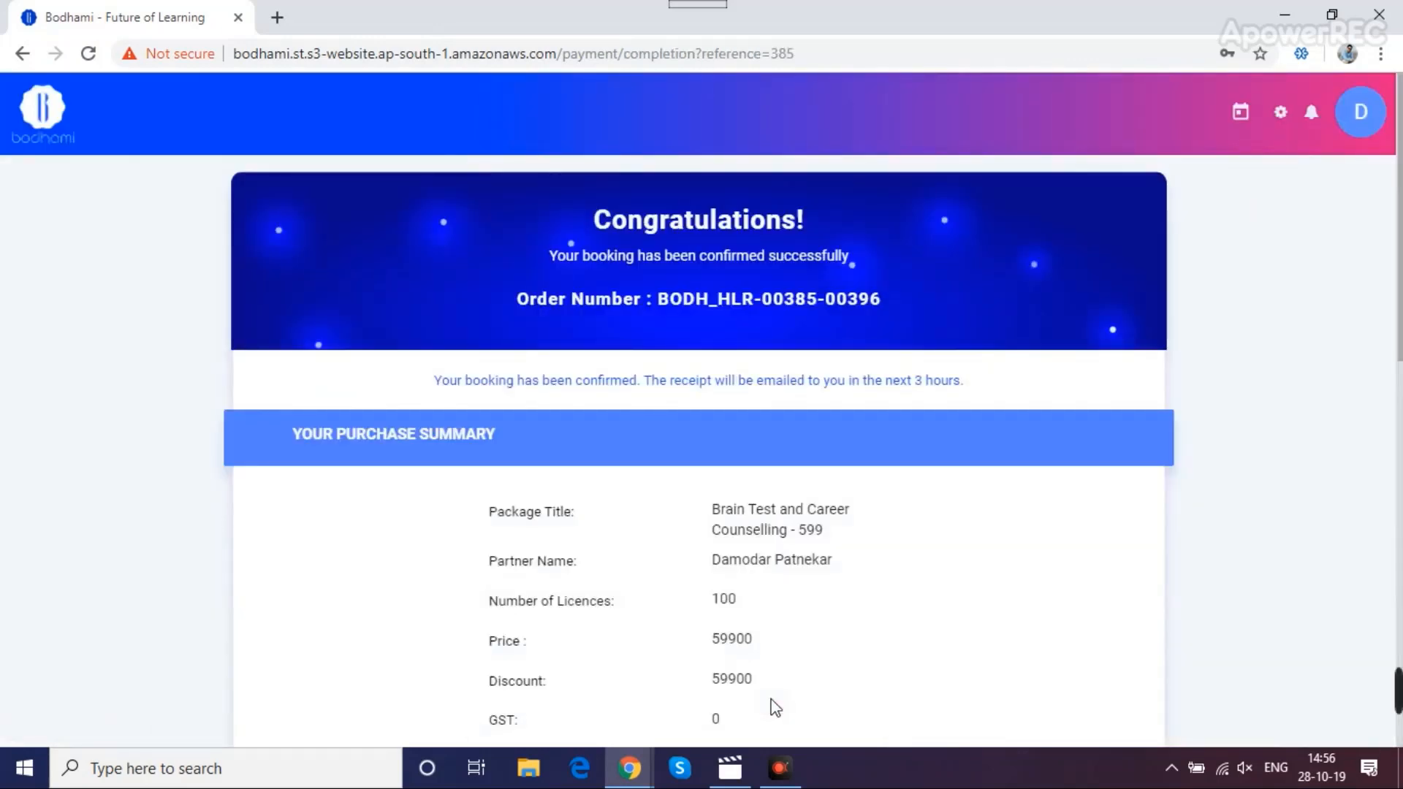
# Review the purchase summary, then sign out of the counselor account from the avatar menu
pyautogui.scroll(-3, 775, 707)
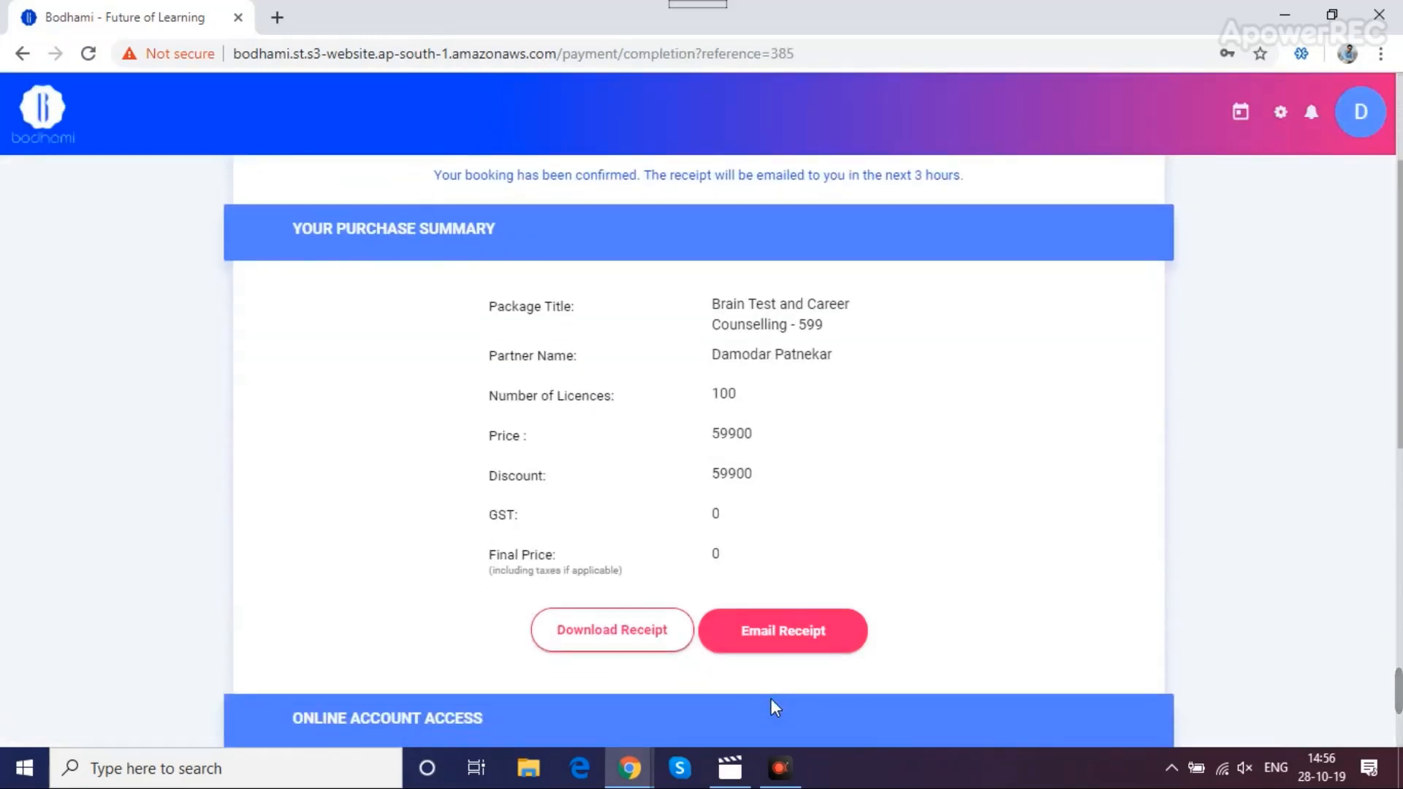
pyautogui.scroll(3, 782, 687)
pyautogui.click(1360, 114)
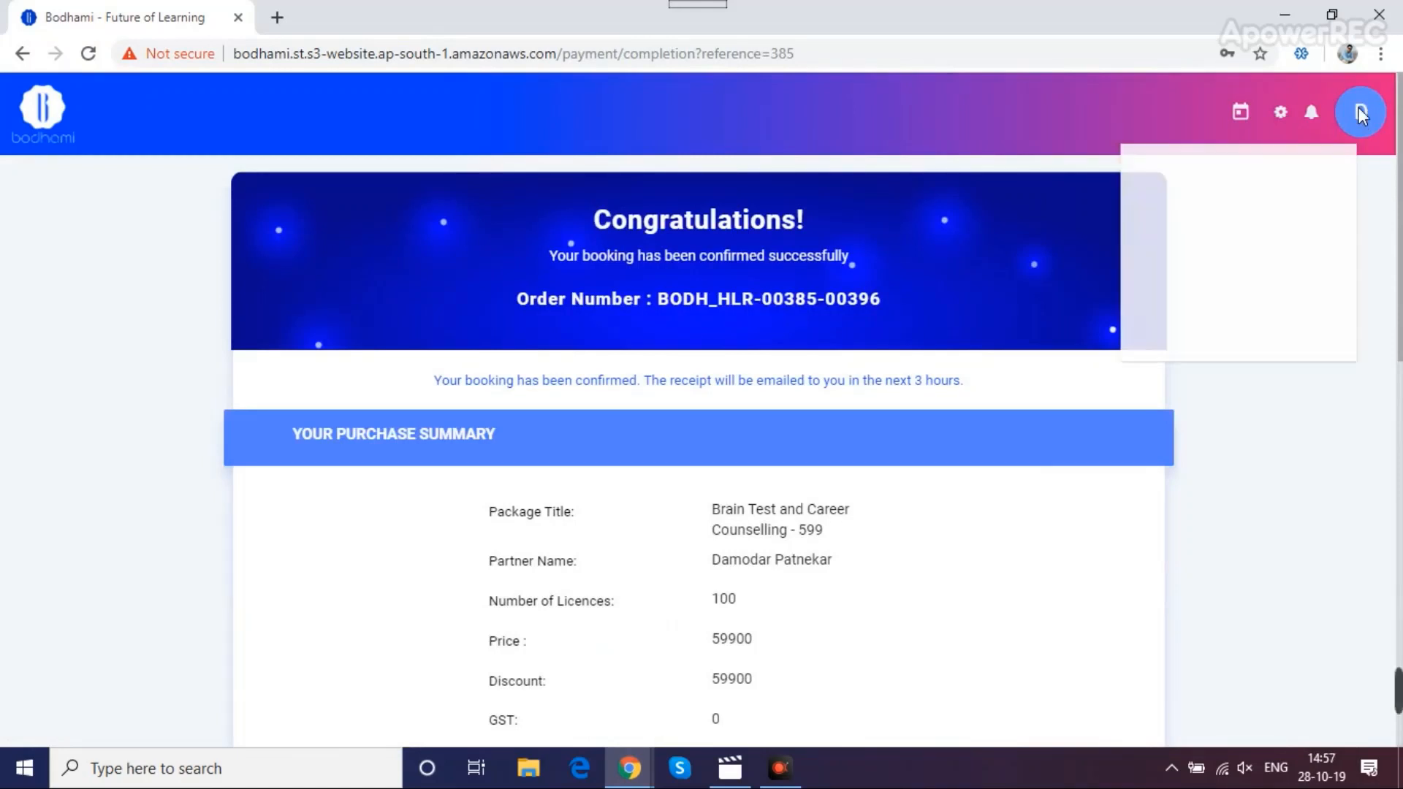
pyautogui.click(1258, 227)
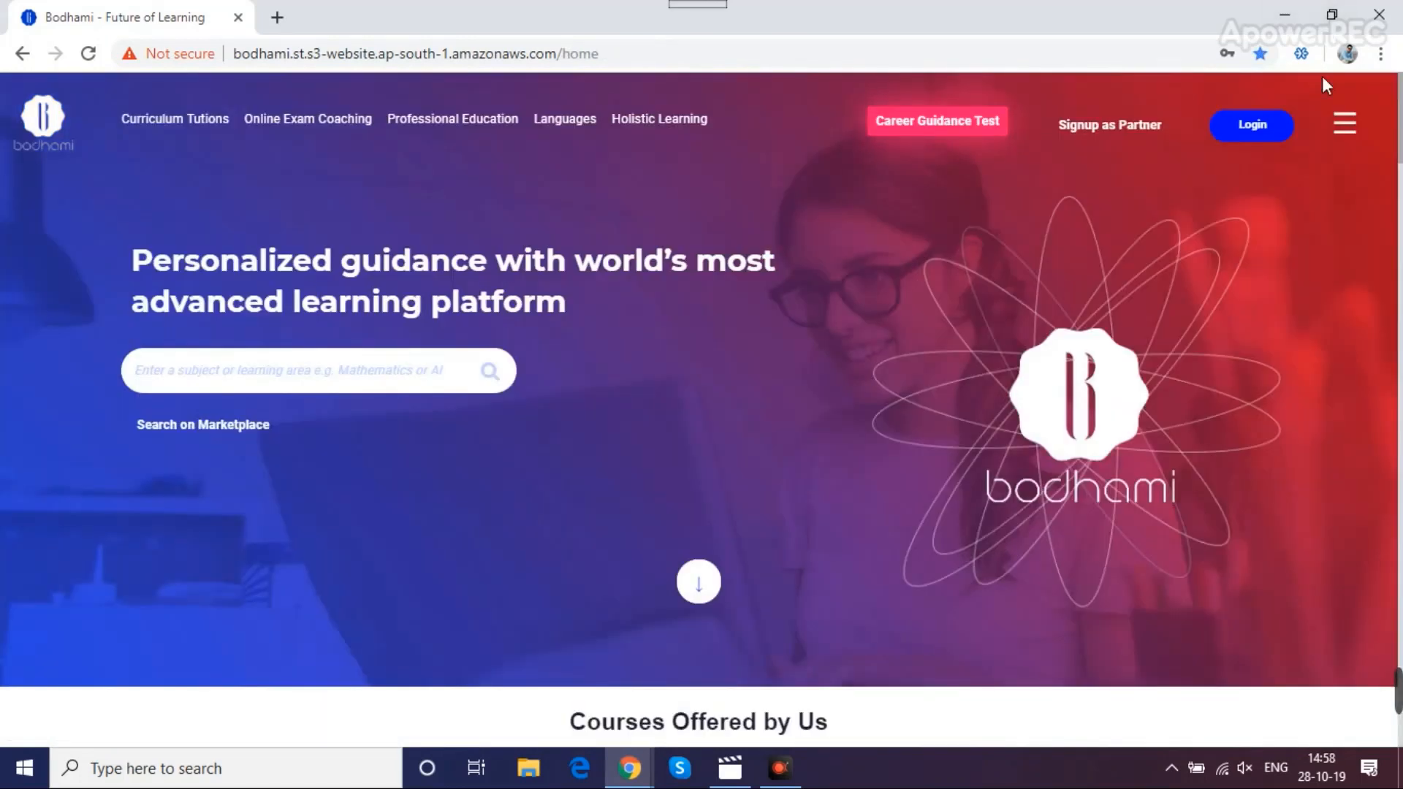
# Log in with the student's e-mail address and password, correcting the mistyped e-mail first
pyautogui.click(1261, 122)
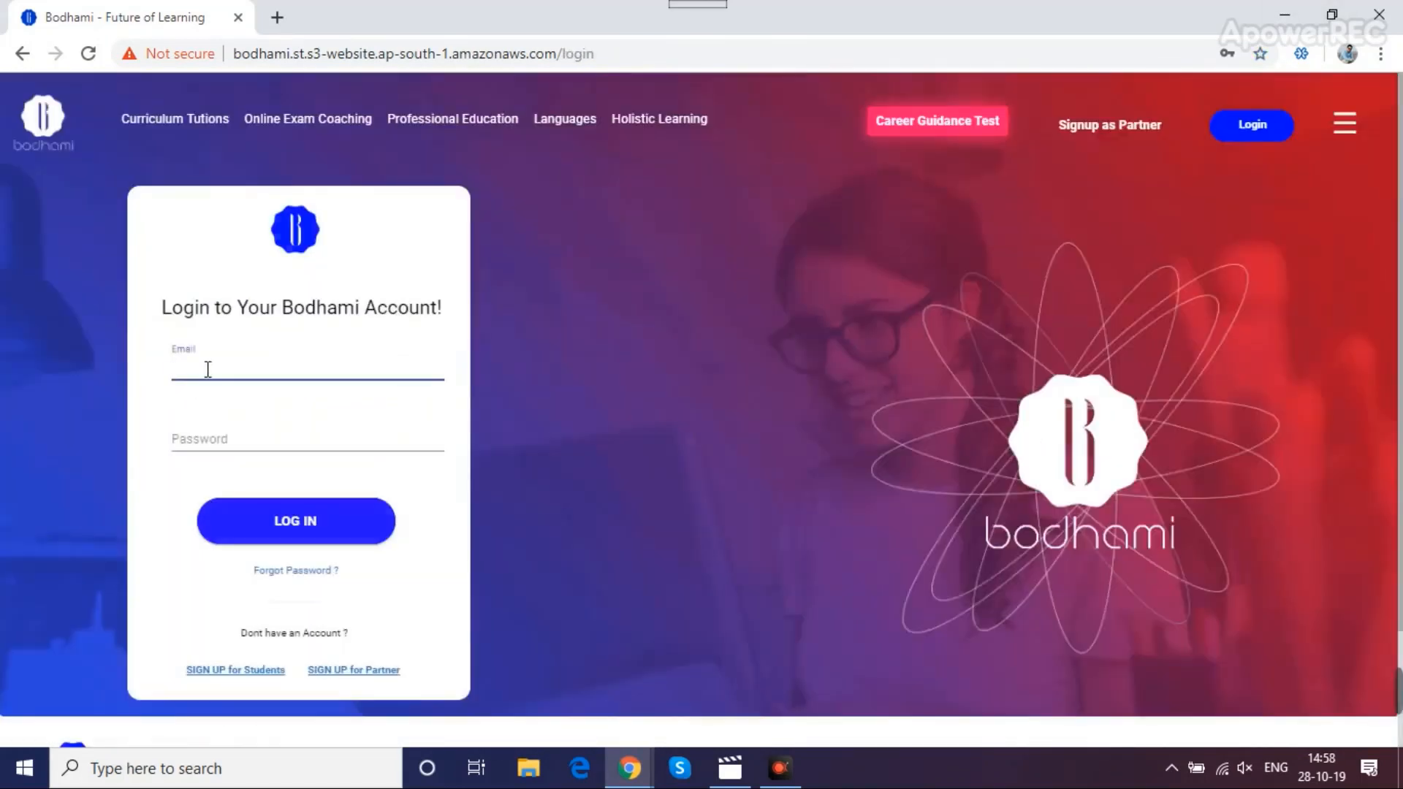
pyautogui.write('SRI.P')
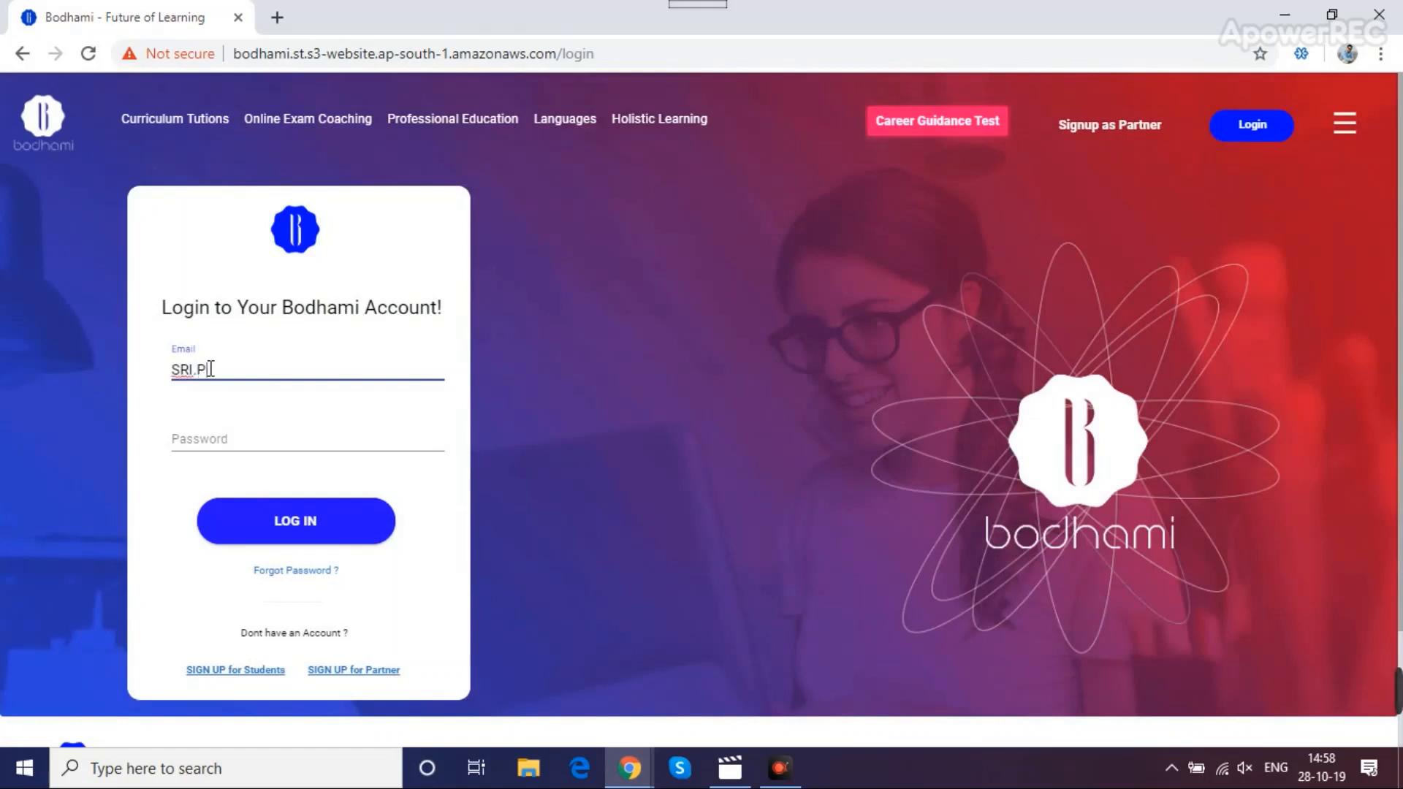
pyautogui.write('ATNE')
pyautogui.press('BackSpace')
pyautogui.press('BackSpace')
pyautogui.press('BackSpace')
pyautogui.press('BackSpace')
pyautogui.press('BackSpace')
pyautogui.press('BackSpace')
pyautogui.press('BackSpace')
pyautogui.press('BackSpace')
pyautogui.press('BackSpace')
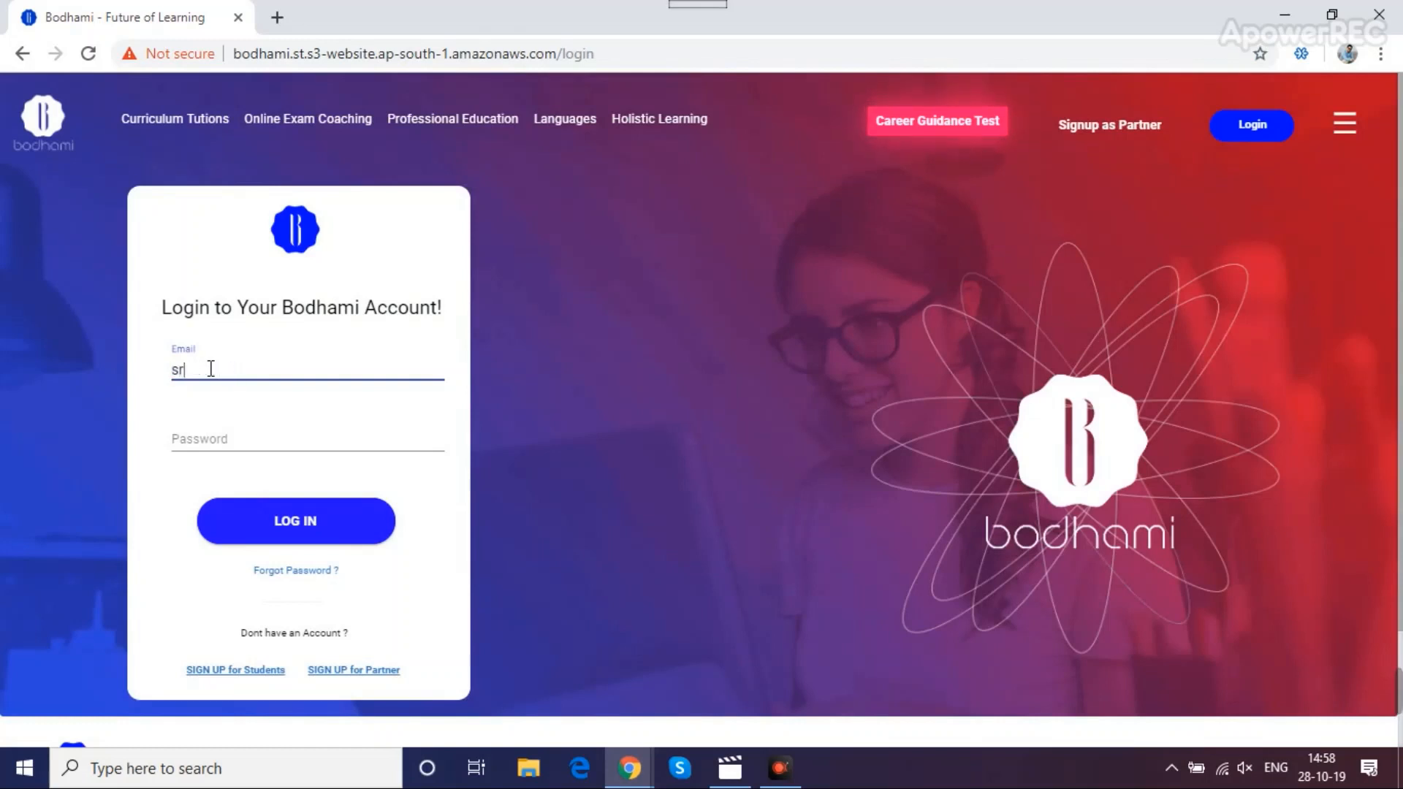
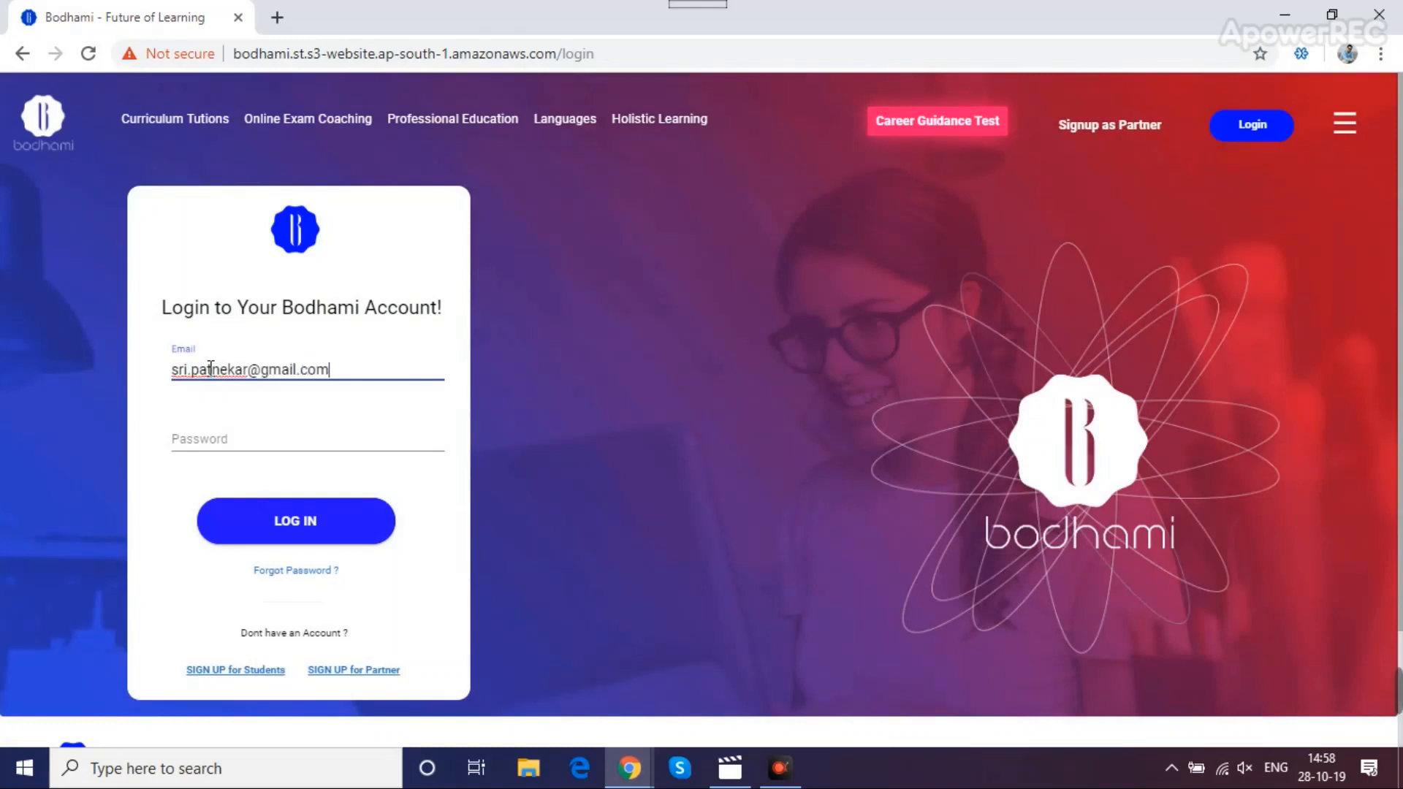
pyautogui.press('Tab')
pyautogui.write('*****')
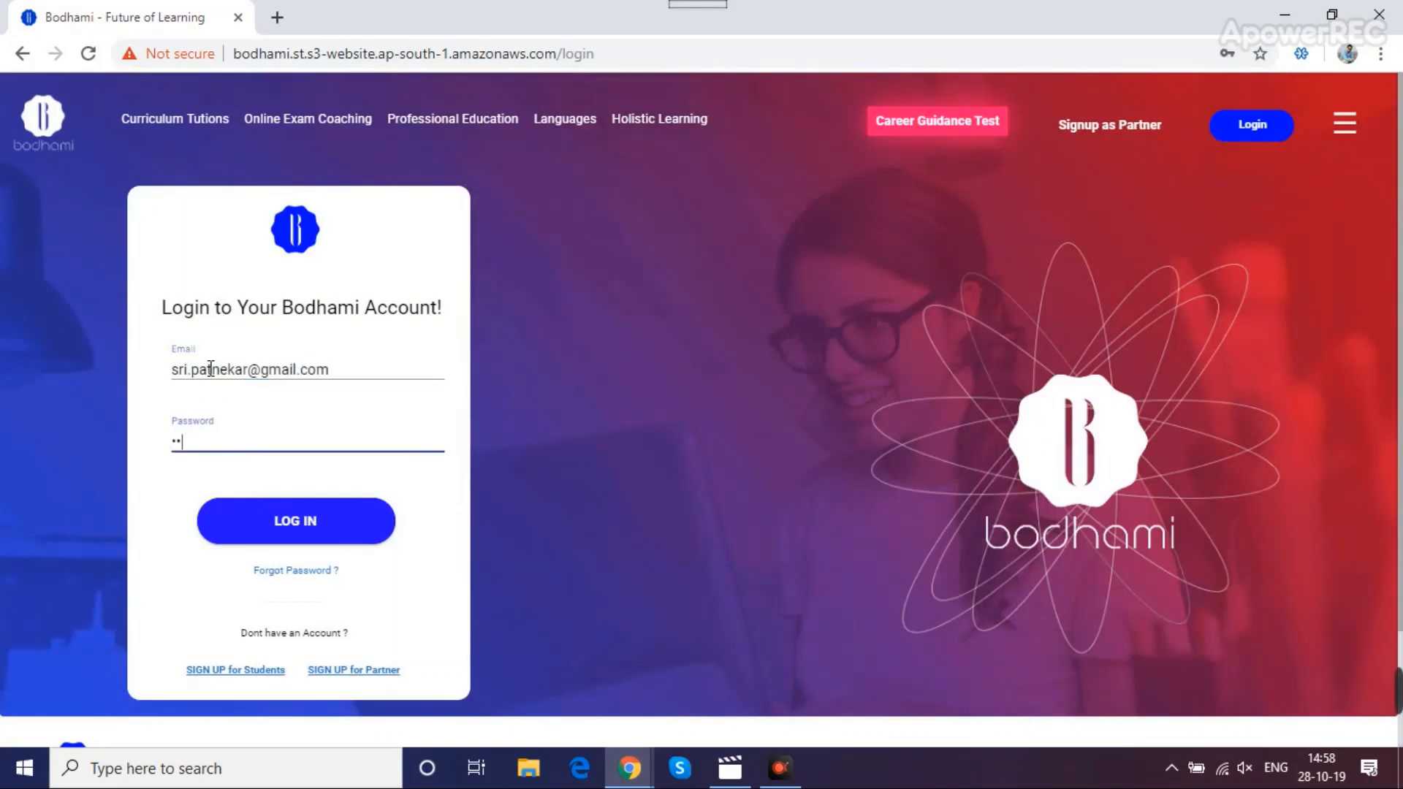
pyautogui.write('*')
pyautogui.click(310, 524)
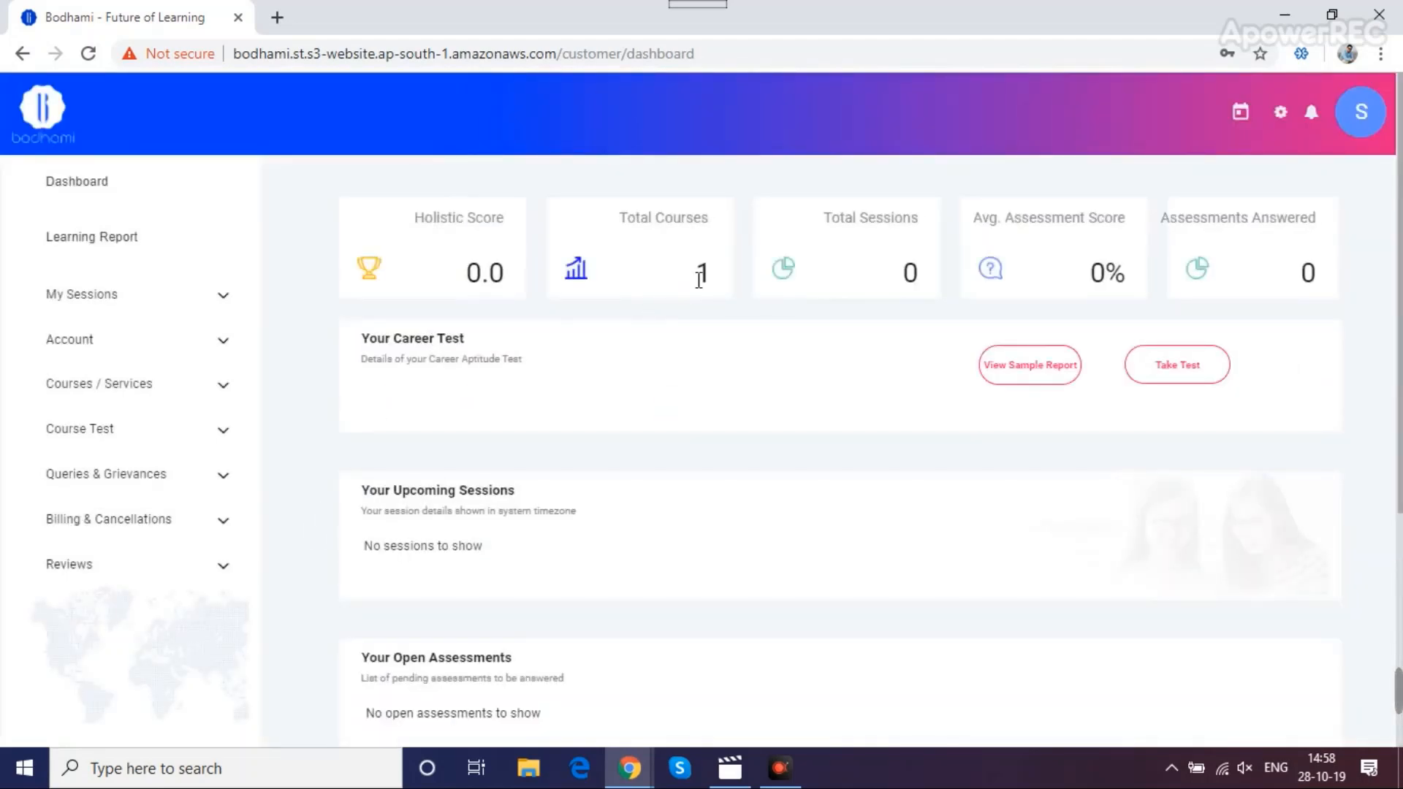
# Start the career test as a School Student (6th-10th) and submit Class 10 as the level
pyautogui.click(1155, 376)
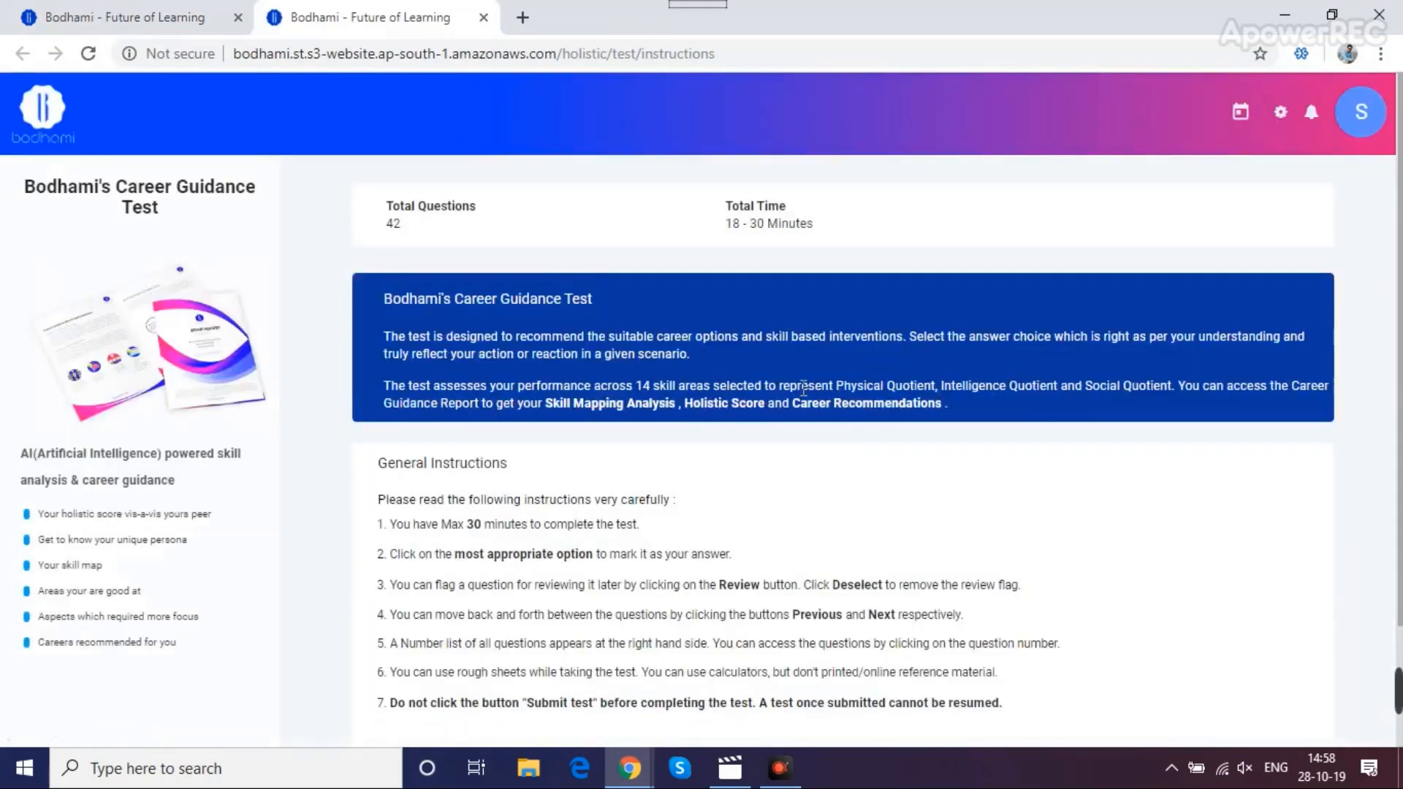
pyautogui.scroll(-3, 675, 434)
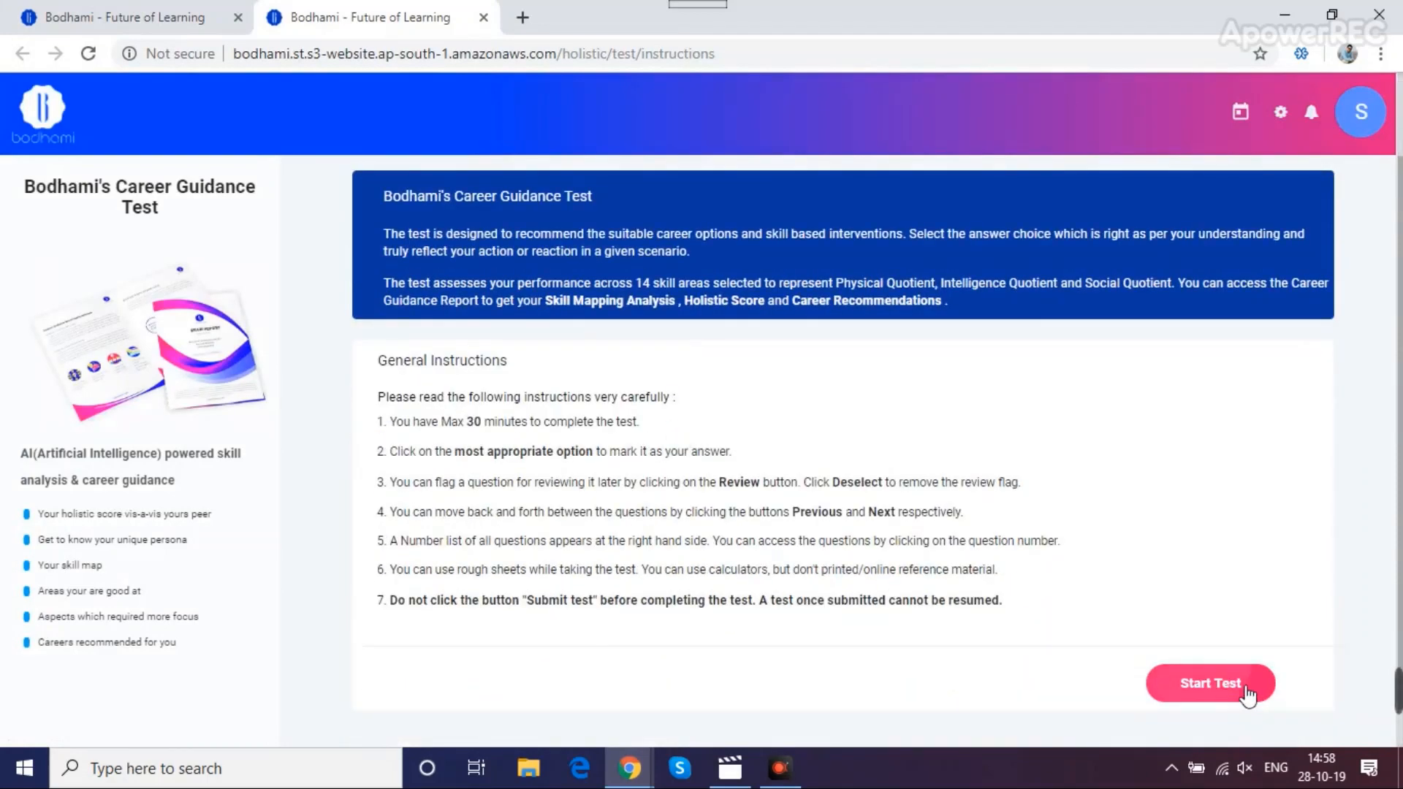
pyautogui.click(1253, 693)
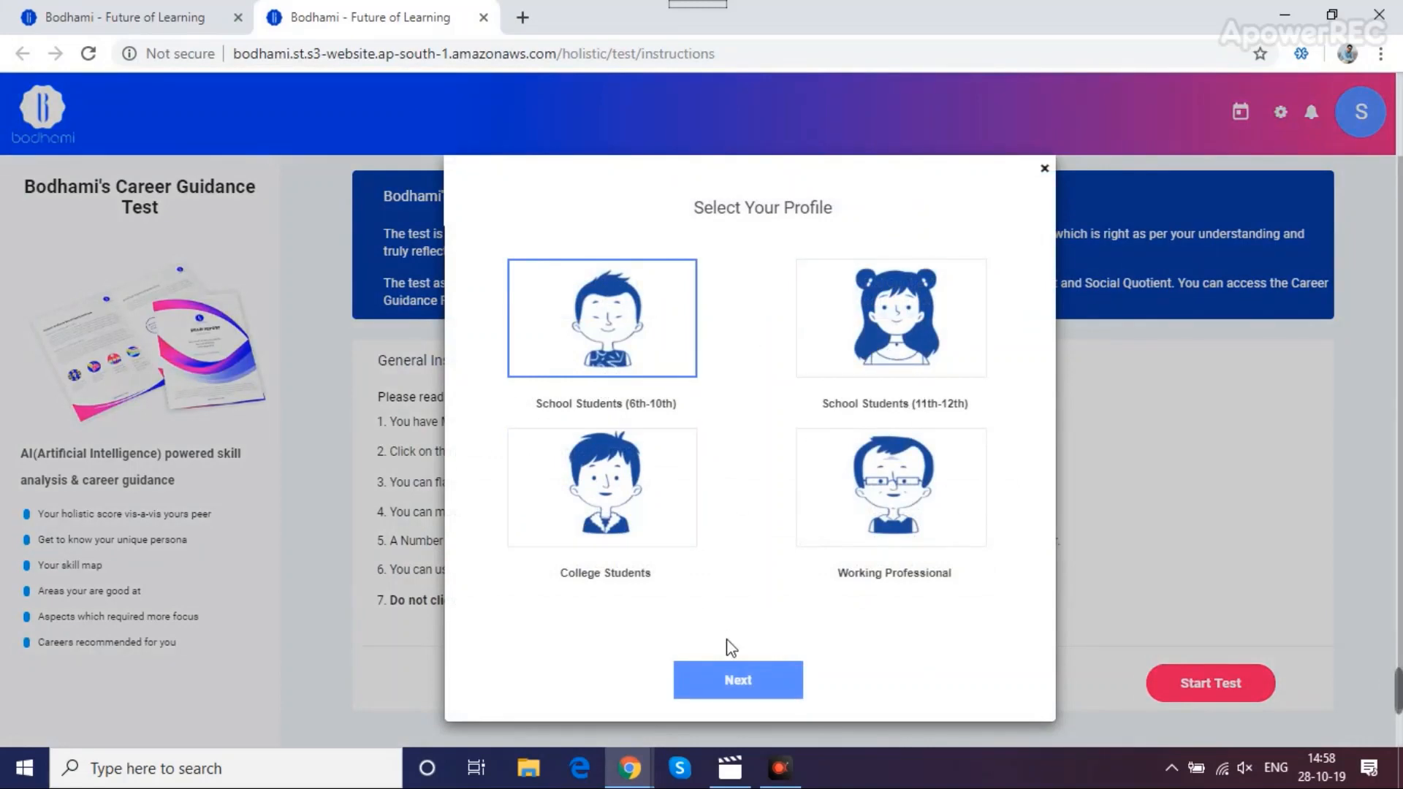
pyautogui.click(739, 680)
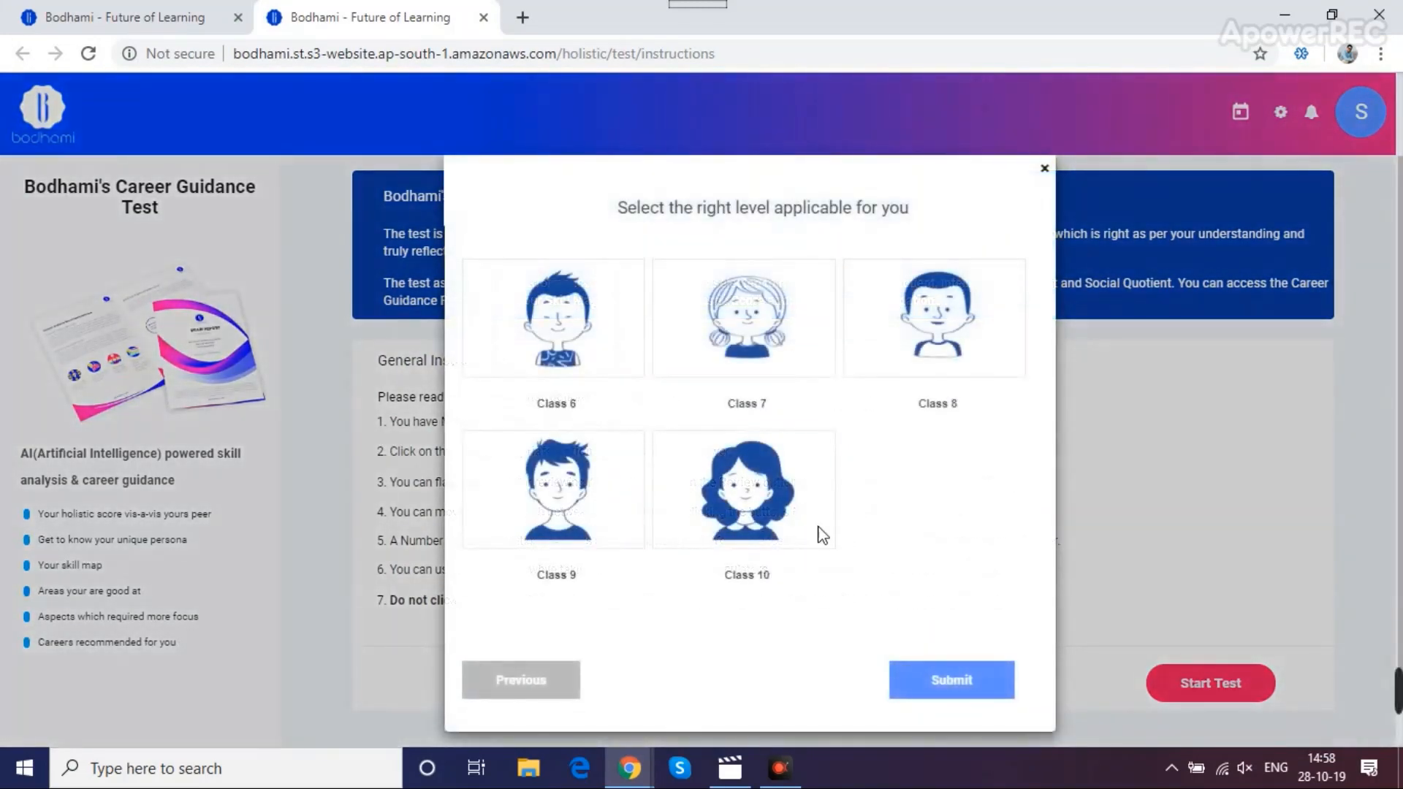
pyautogui.click(796, 522)
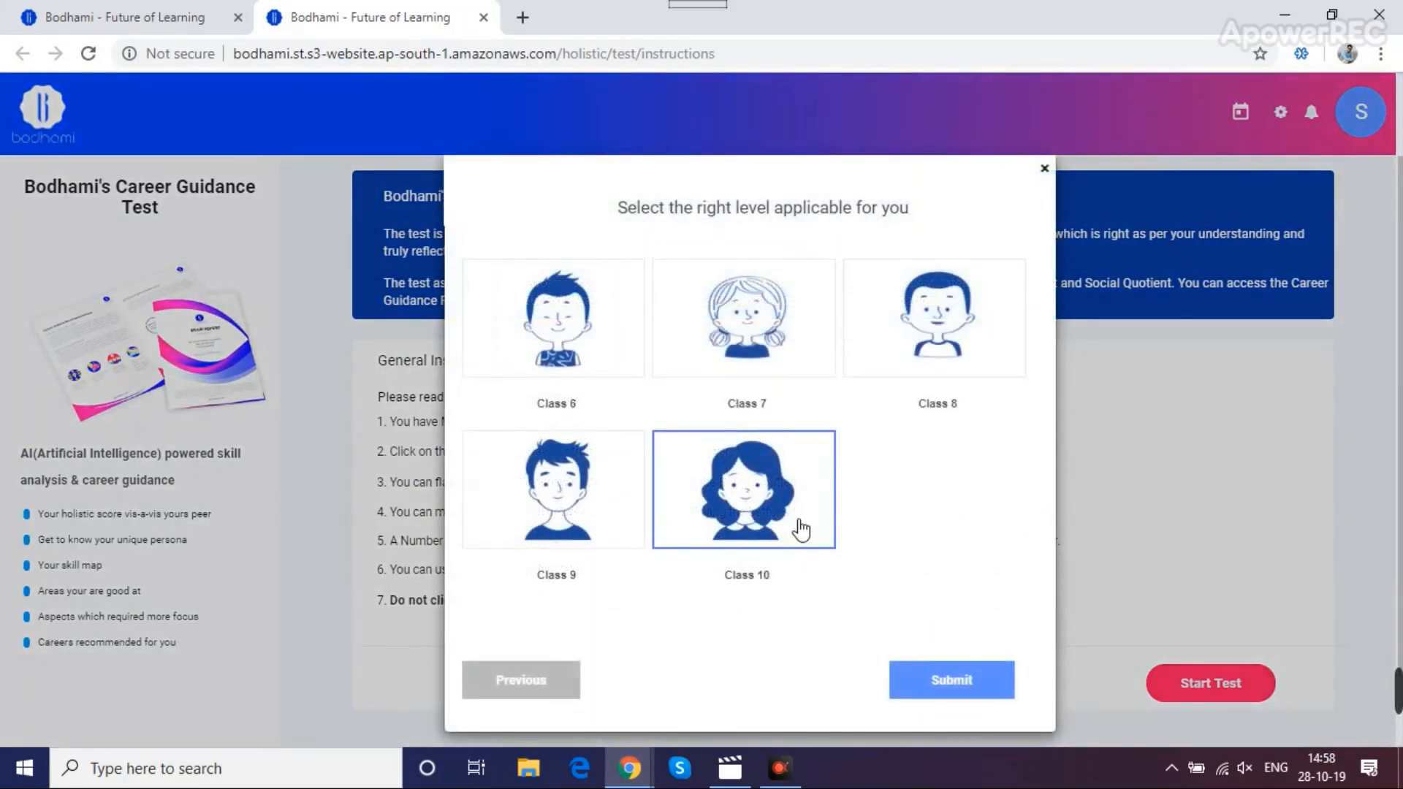
pyautogui.click(935, 686)
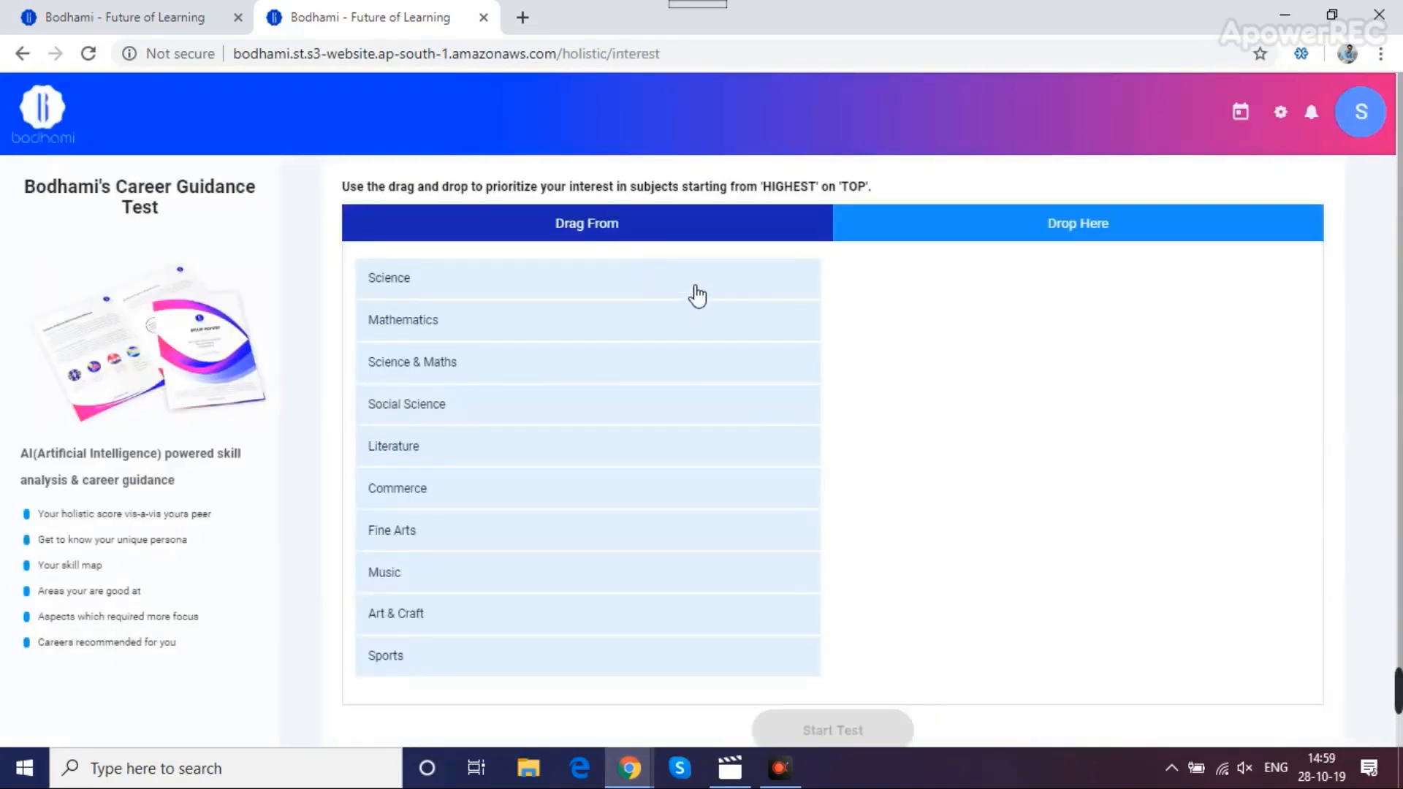
# Drag all ten subjects, Science through Music, into the ranking and start the 42-question test
pyautogui.moveTo(695, 294); pyautogui.dragTo(1081, 293)
pyautogui.moveTo(745, 404); pyautogui.dragTo(984, 351)
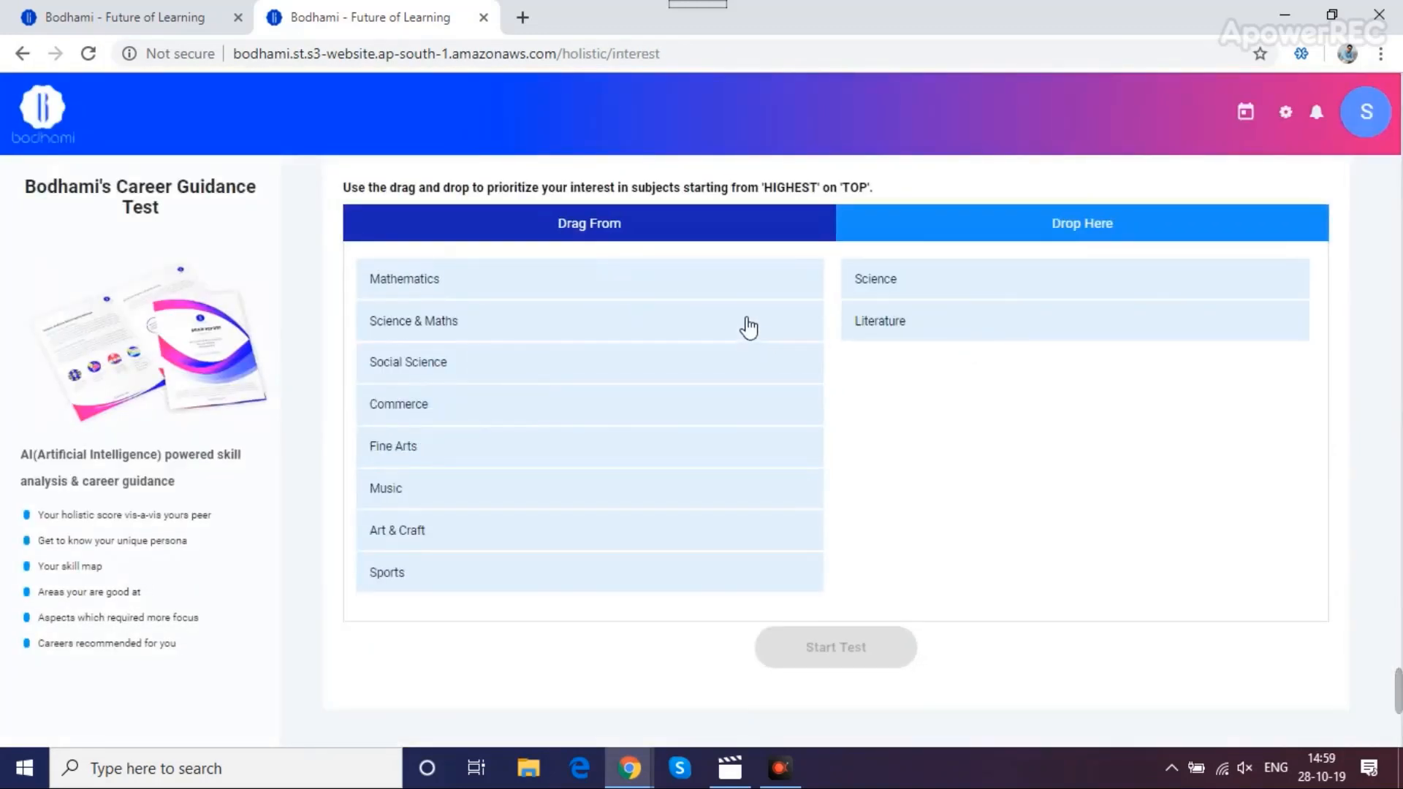
pyautogui.moveTo(745, 322); pyautogui.dragTo(886, 319)
pyautogui.moveTo(585, 292); pyautogui.dragTo(913, 281)
pyautogui.moveTo(693, 349); pyautogui.dragTo(920, 318)
pyautogui.moveTo(692, 287); pyautogui.dragTo(945, 322)
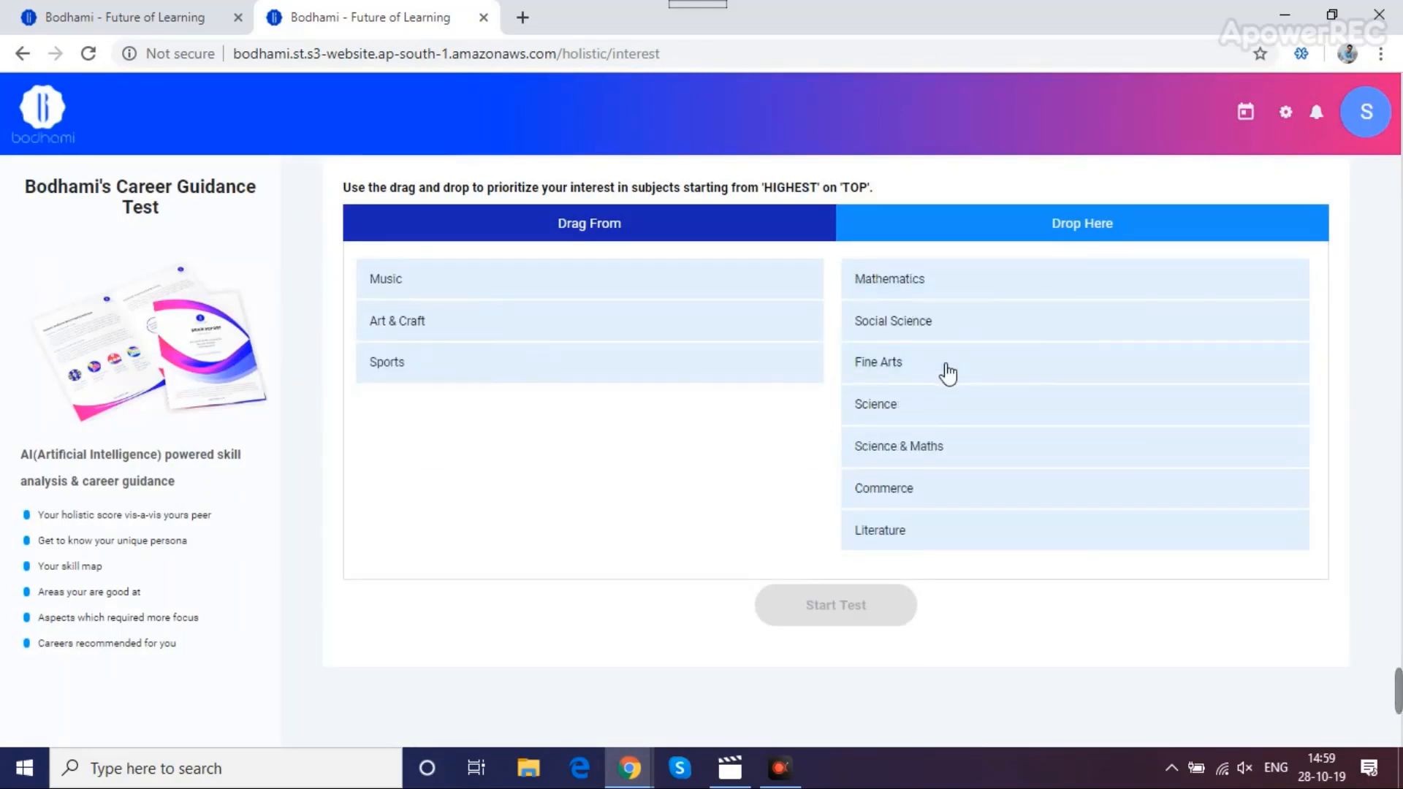
pyautogui.moveTo(746, 320); pyautogui.dragTo(913, 281)
pyautogui.moveTo(717, 295); pyautogui.dragTo(916, 319)
pyautogui.click(835, 727)
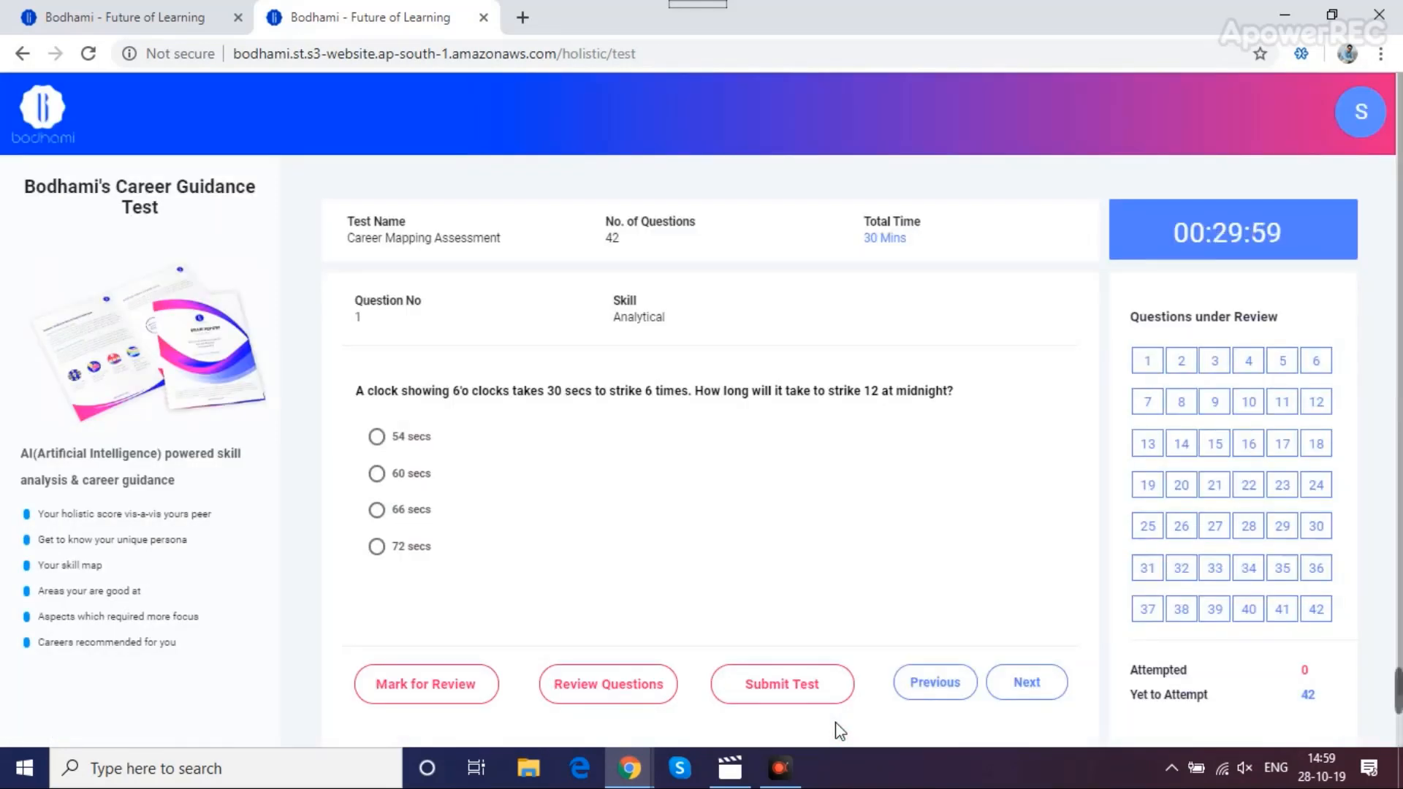
# Answer question 1 with '54 secs' and question 24 with '> 15 days', then submit the test
pyautogui.click(418, 439)
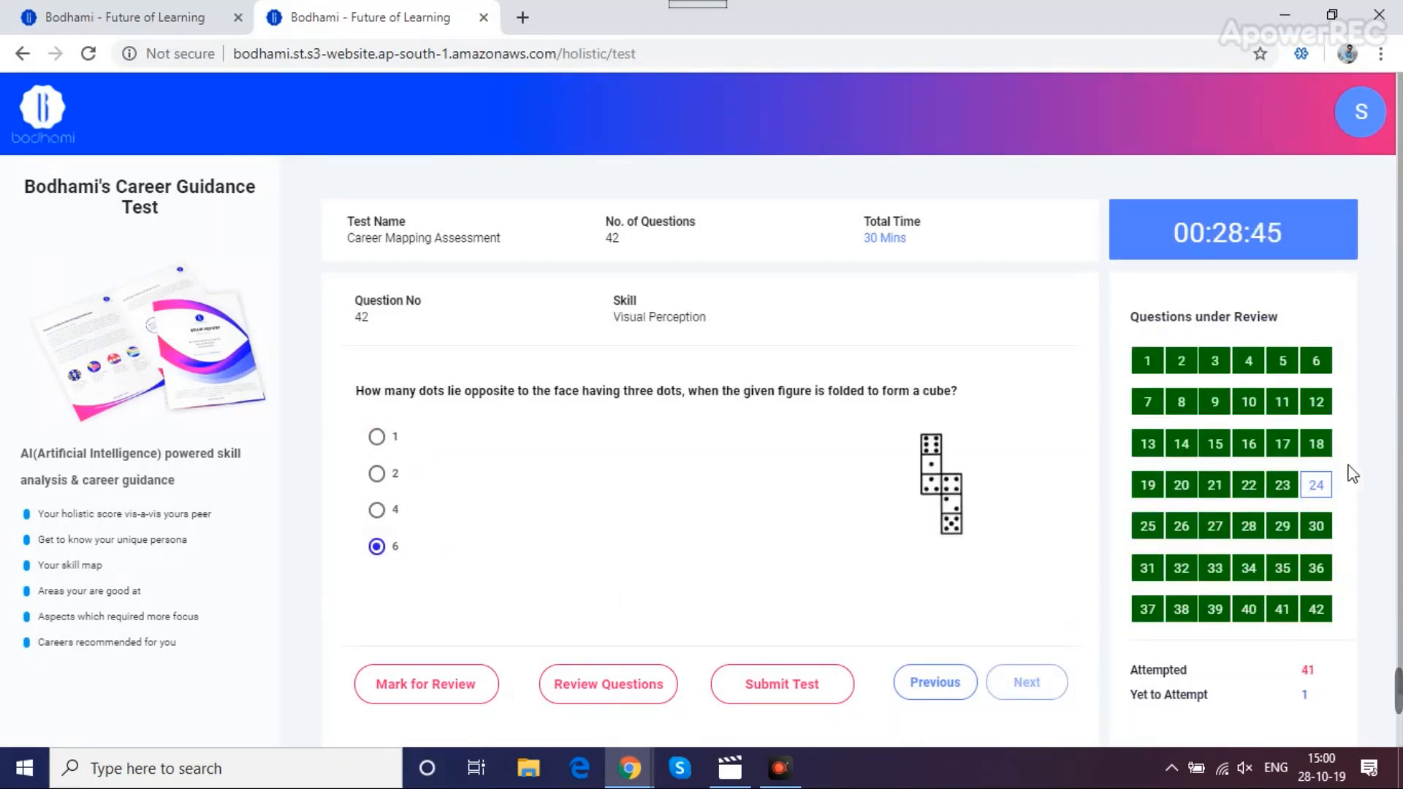
pyautogui.click(1315, 486)
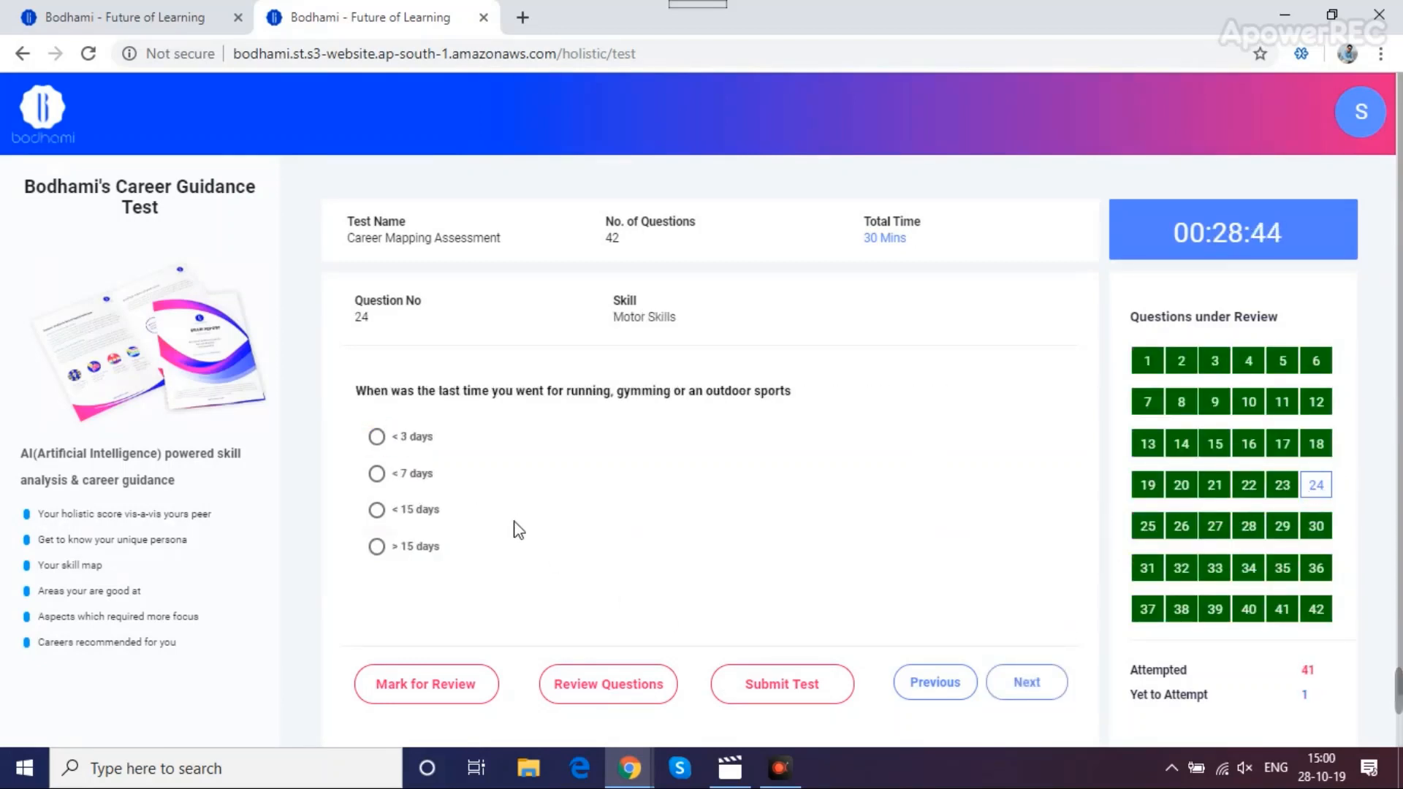
pyautogui.click(376, 547)
pyautogui.click(1023, 681)
pyautogui.click(817, 690)
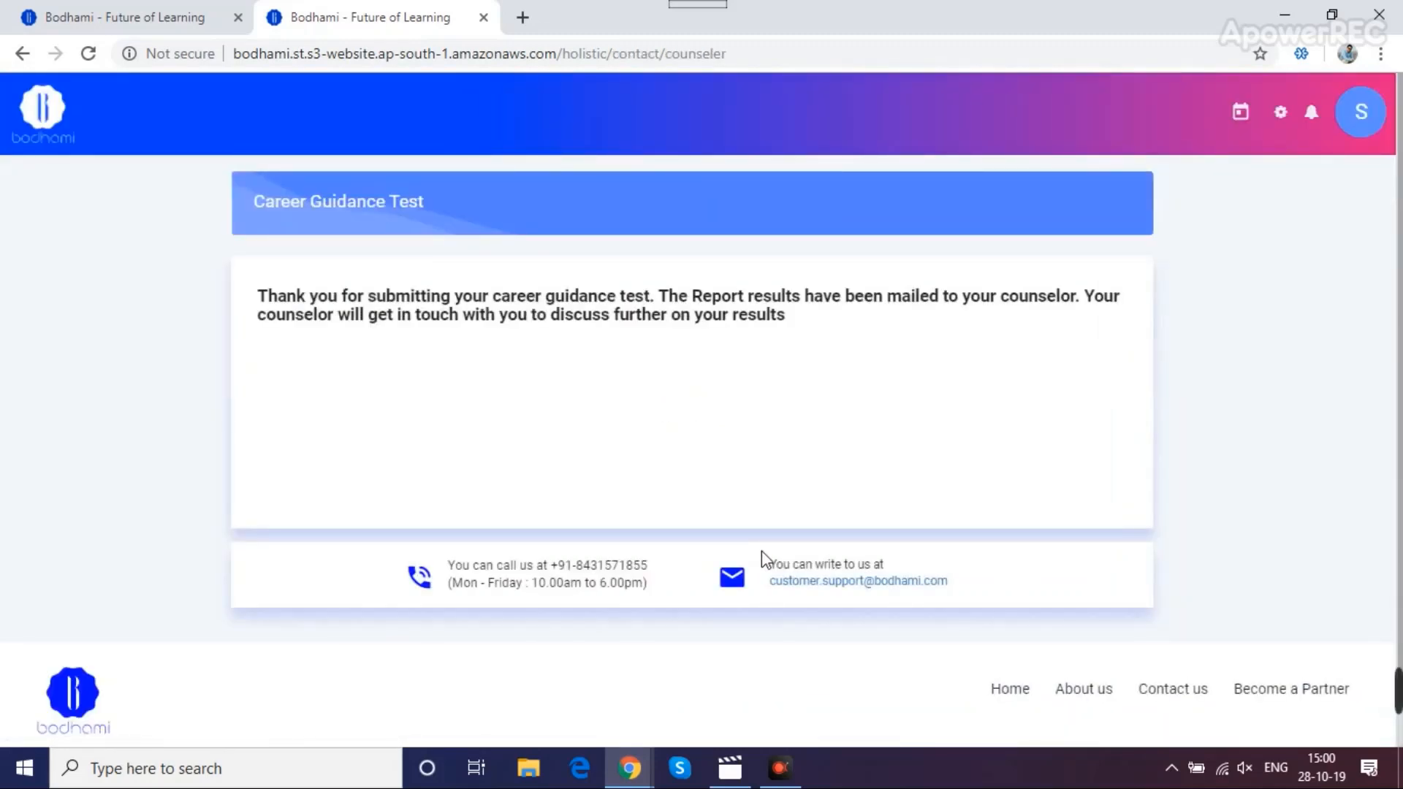
# Sign out of the student account, then open the enrolled students list as the counselor
pyautogui.click(1366, 126)
pyautogui.click(1202, 569)
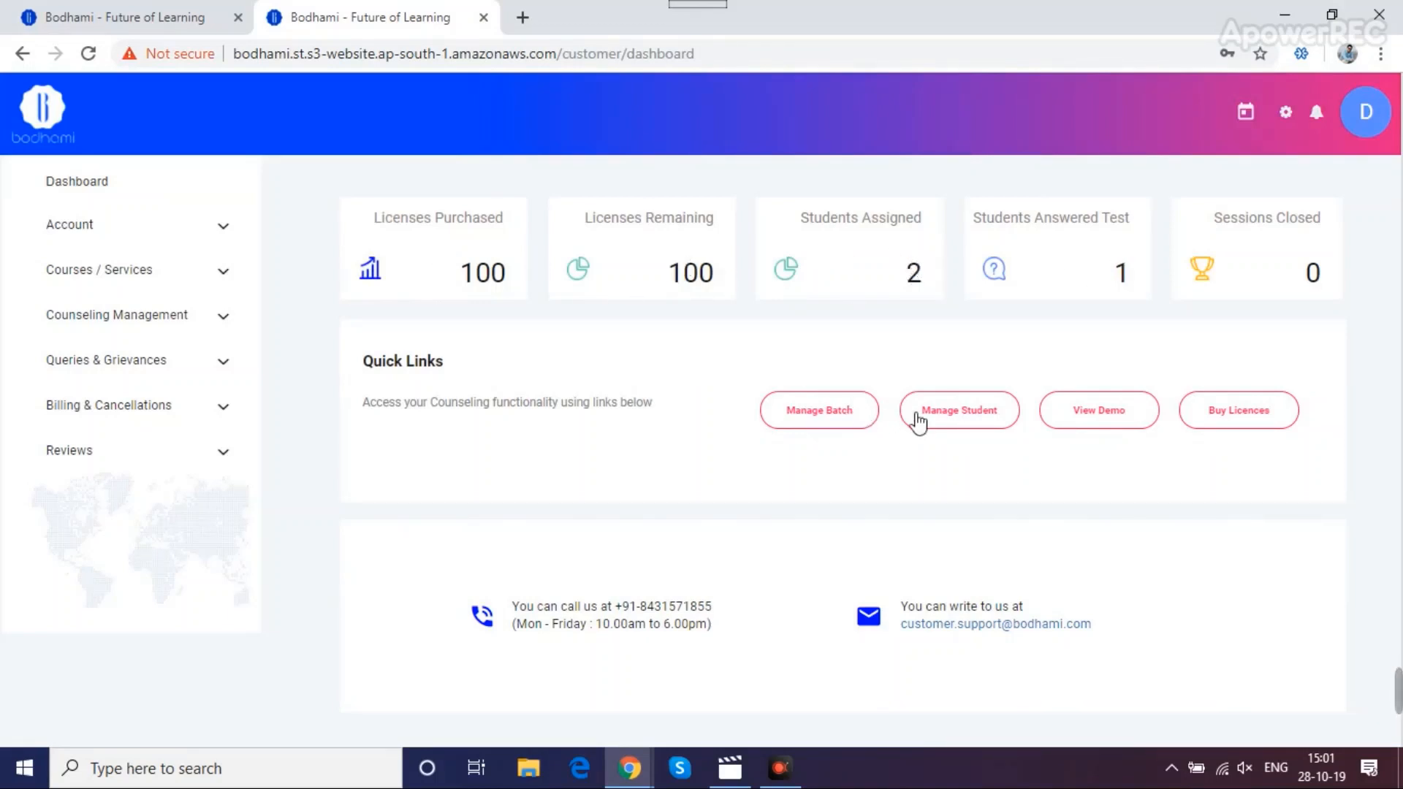
pyautogui.click(938, 422)
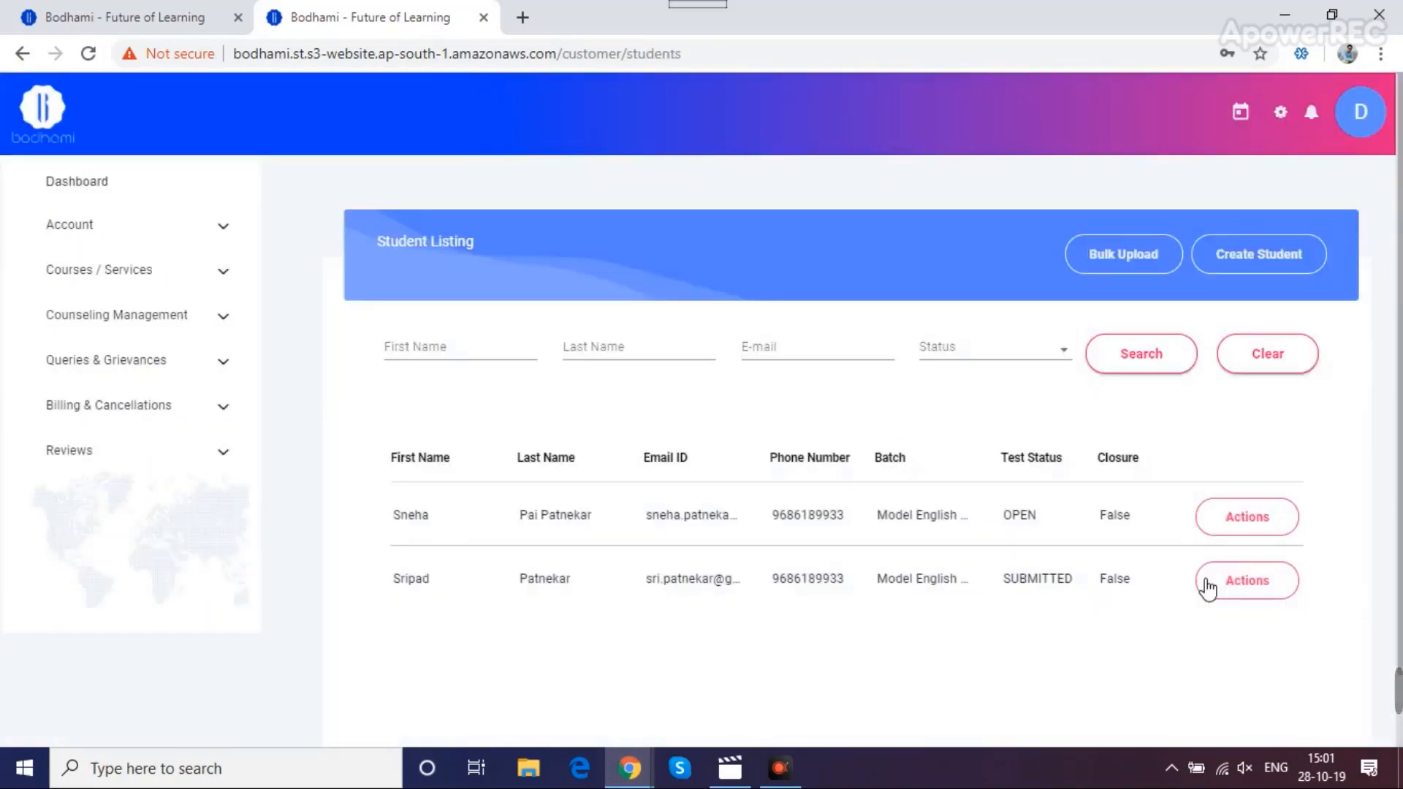
# Filter students by Submitted test status and open that student's career report from Actions
pyautogui.moveTo(1002, 582); pyautogui.dragTo(1065, 581)
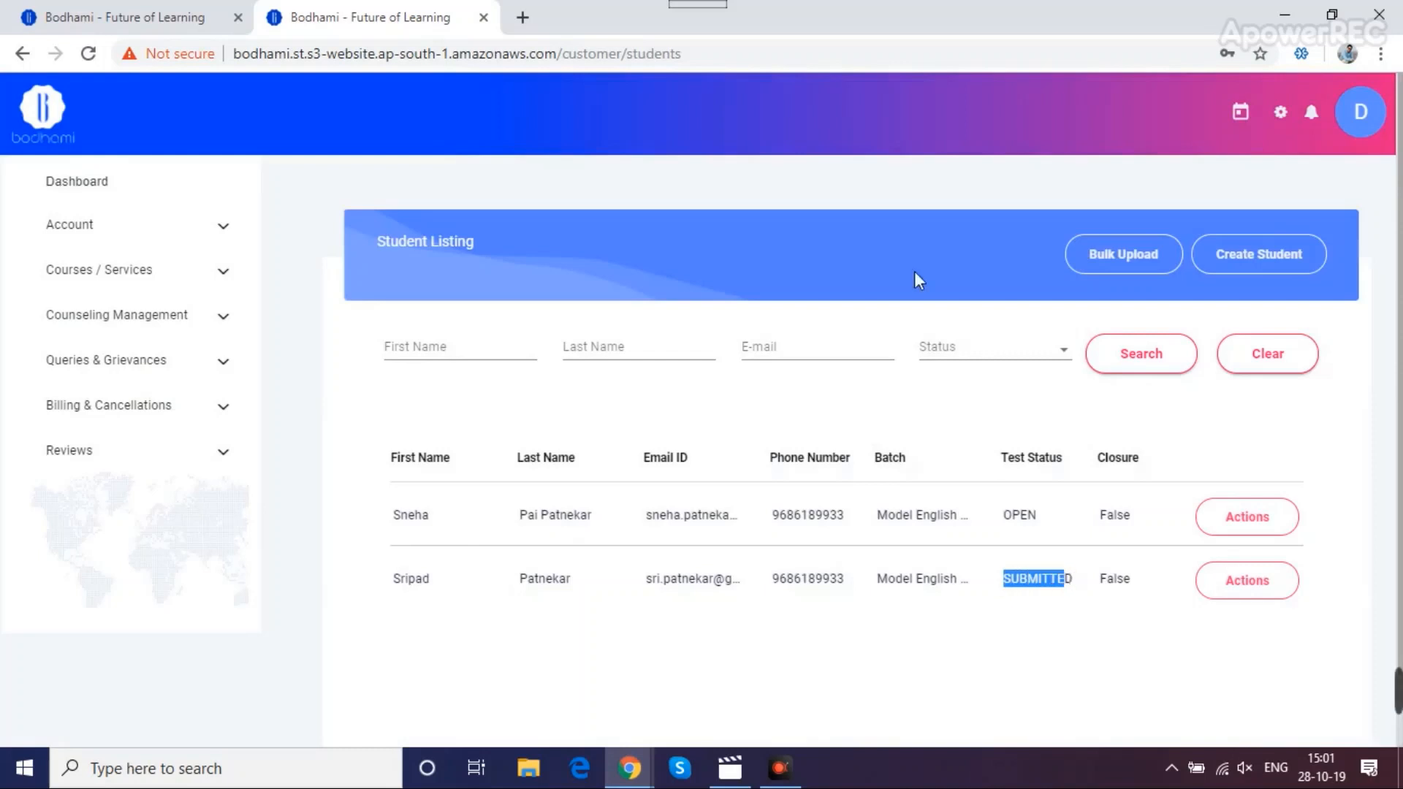
pyautogui.click(979, 353)
pyautogui.click(983, 422)
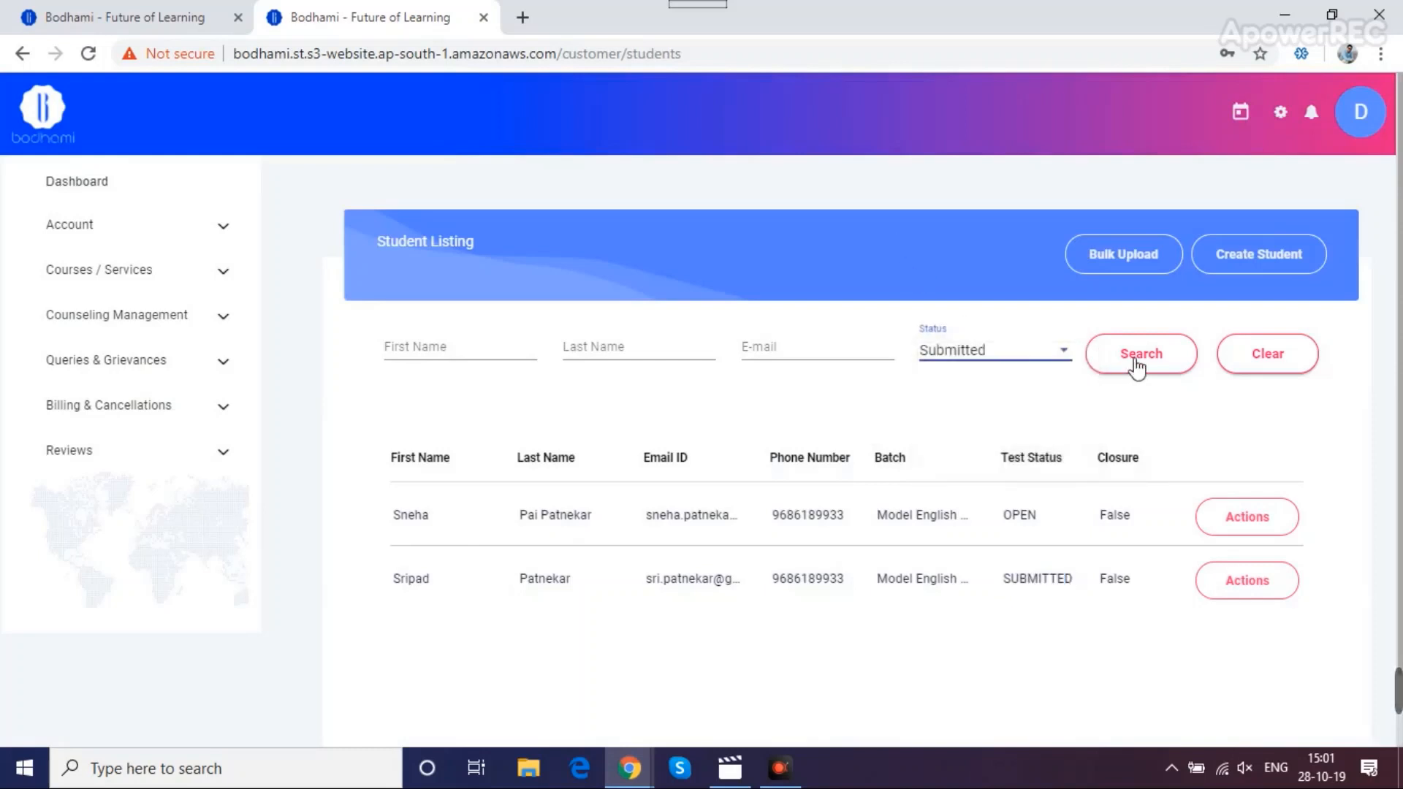
pyautogui.click(1134, 358)
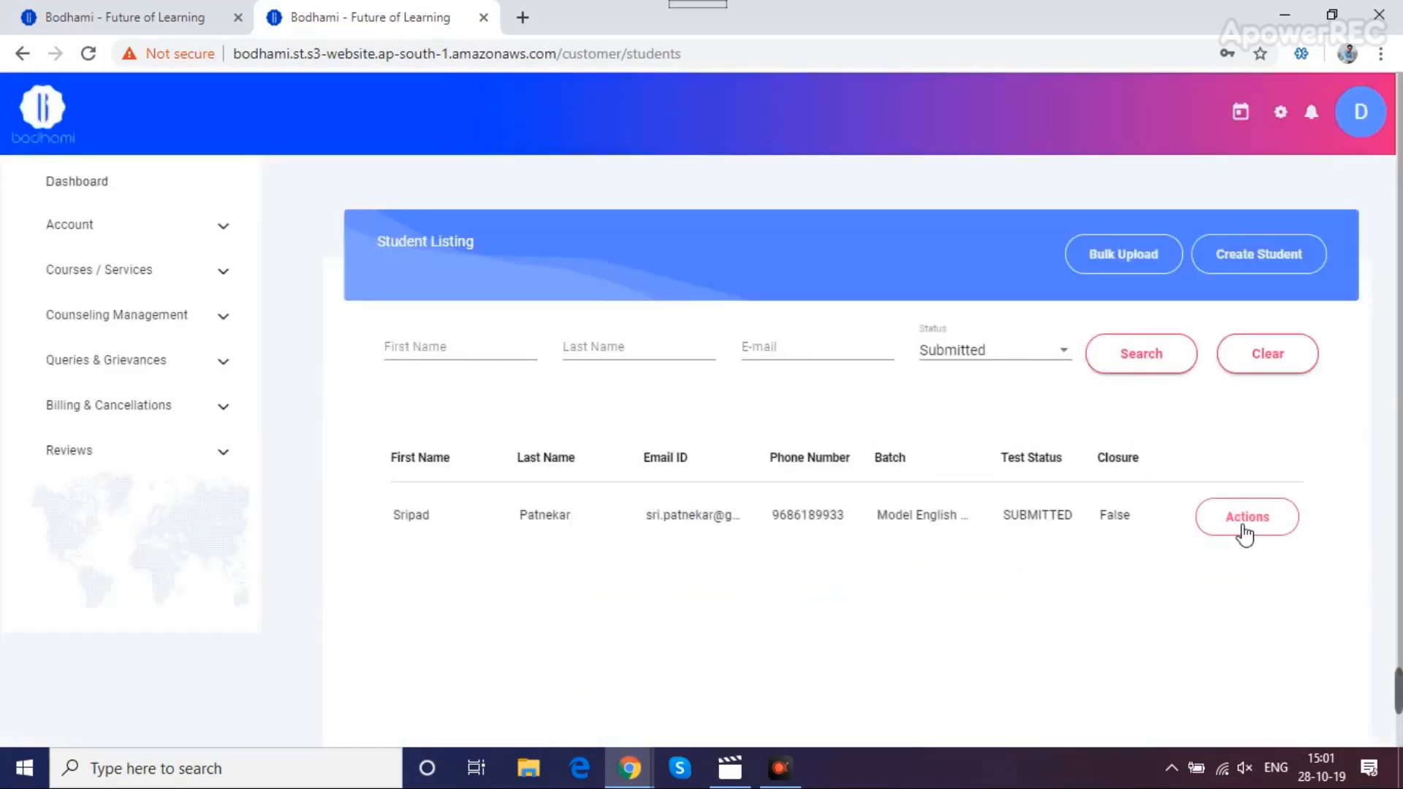
pyautogui.click(1245, 519)
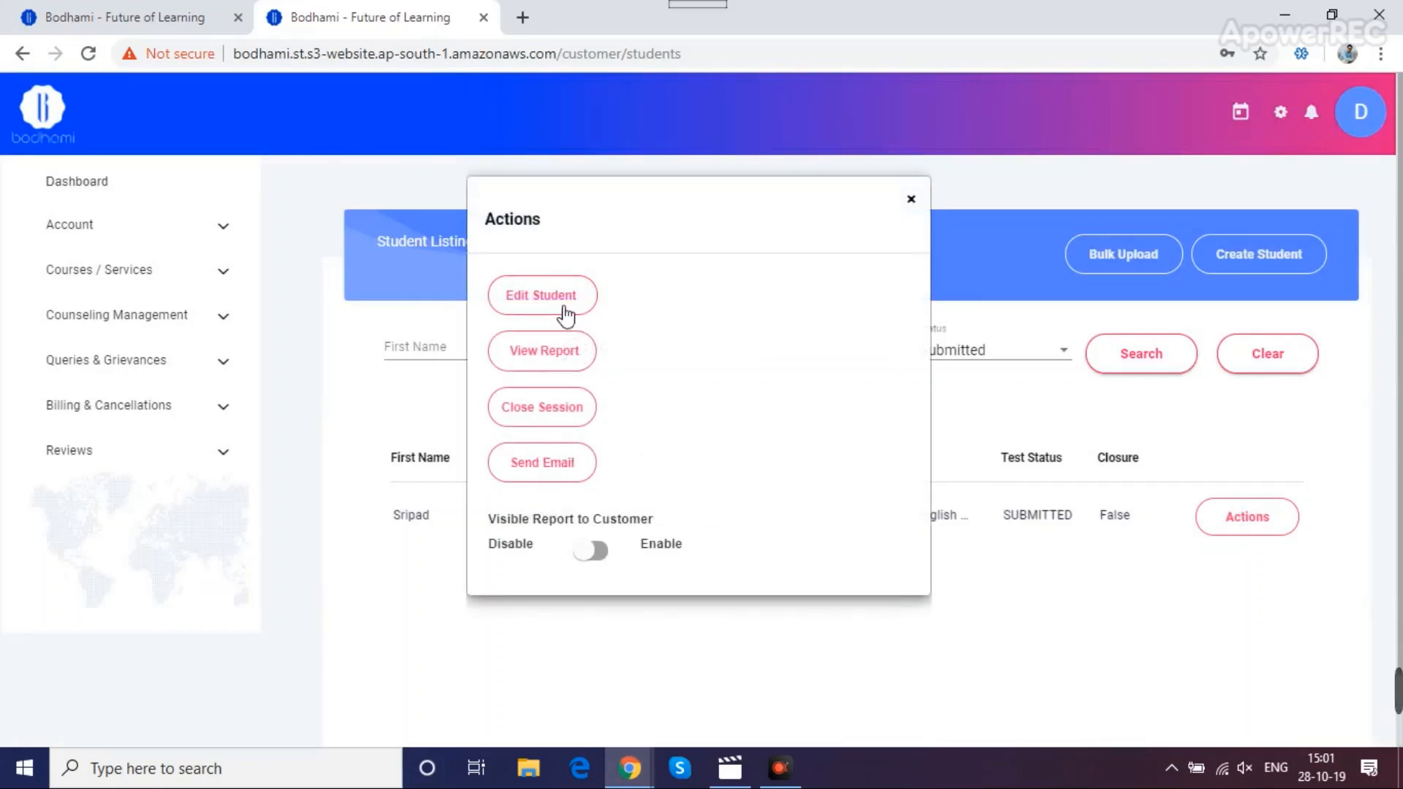
pyautogui.click(557, 361)
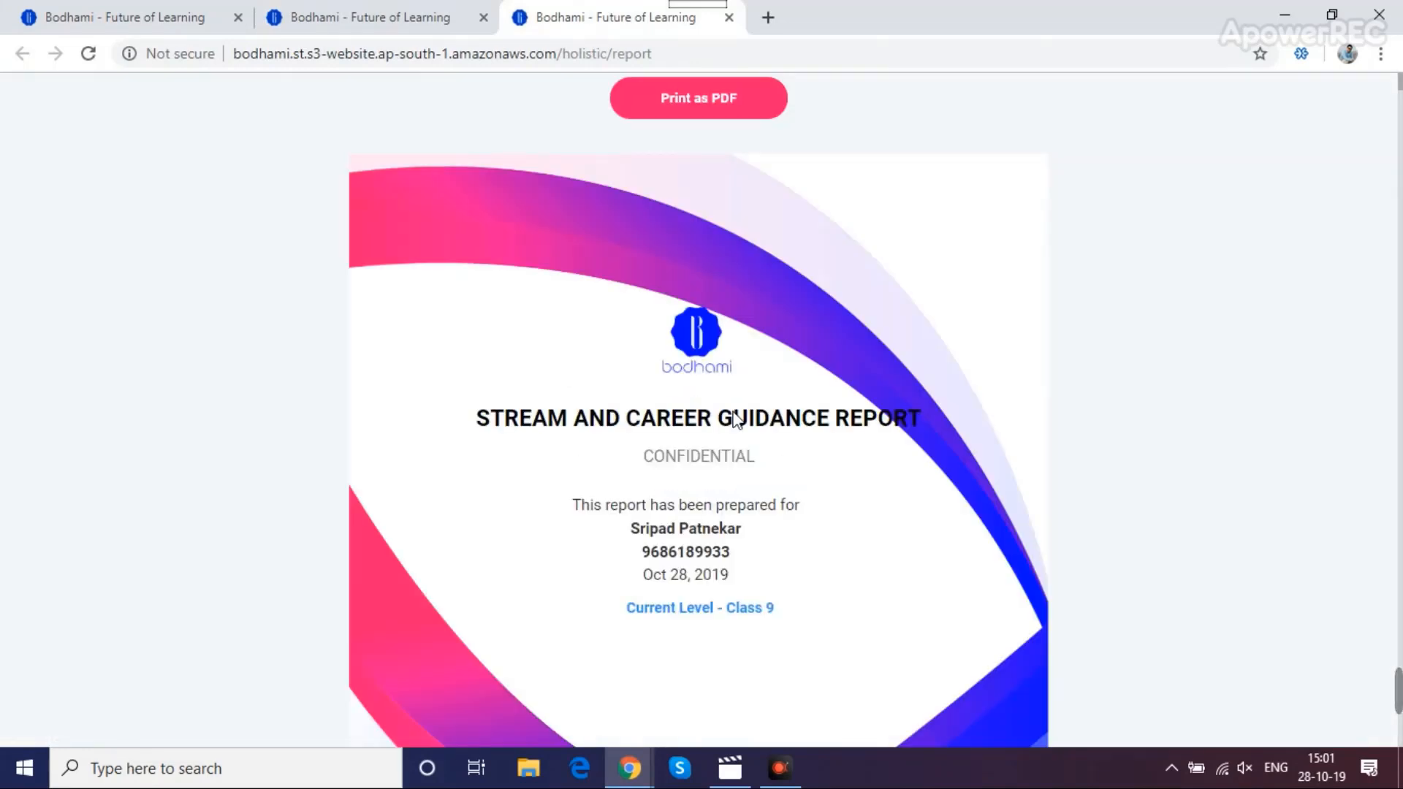
# Read through the career report, with Architect ranked top at 59.9, then return to the Student Listing
pyautogui.scroll(-7, 734, 420)
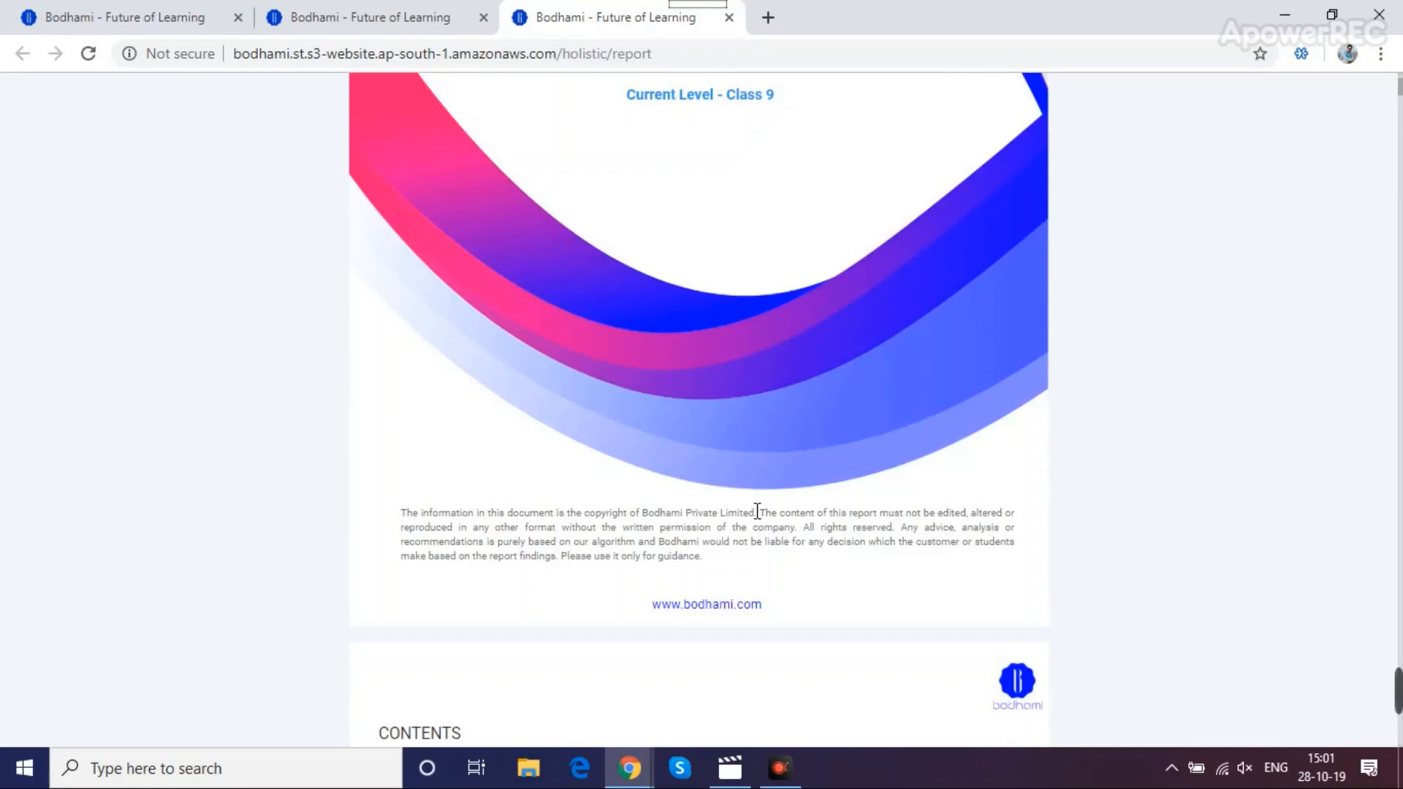
pyautogui.scroll(-15, 752, 533)
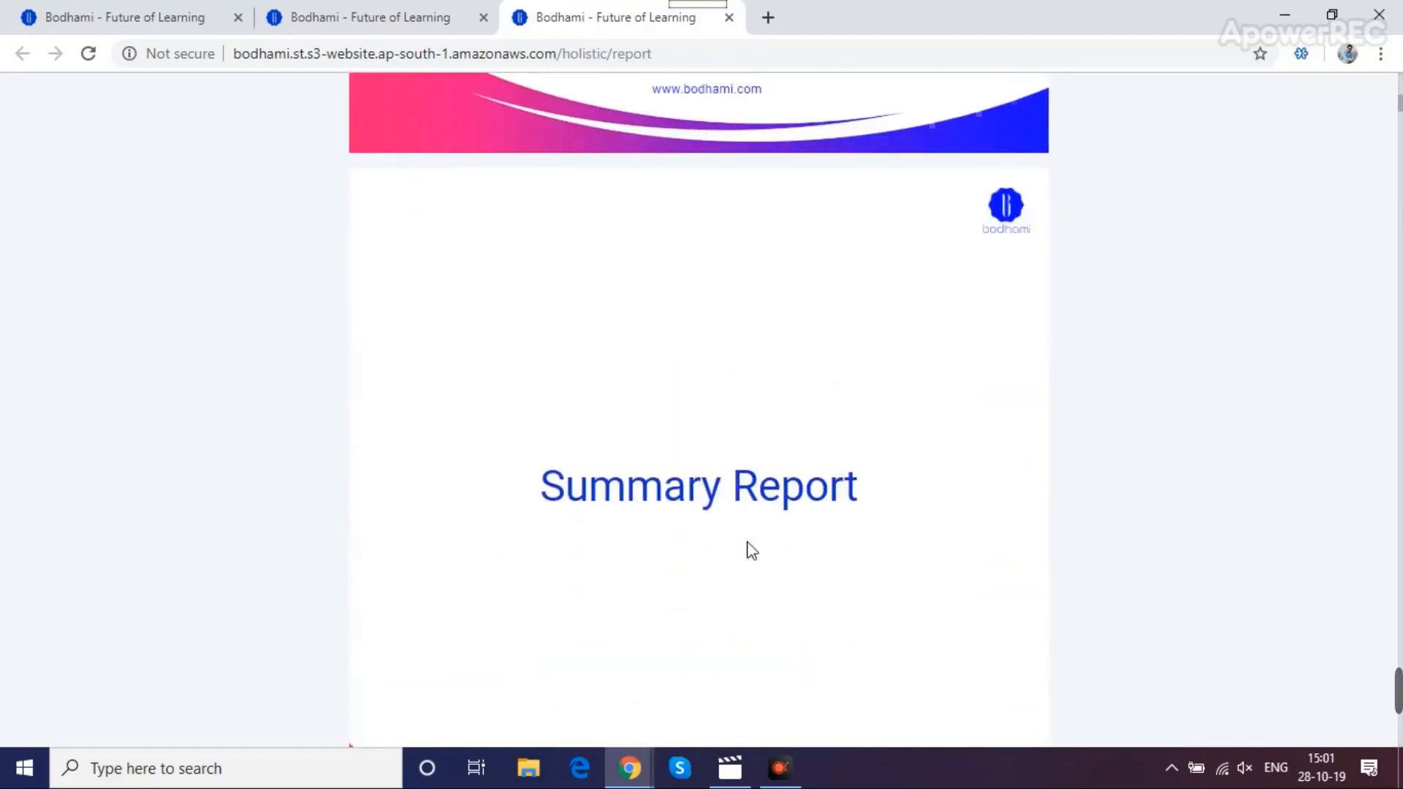
pyautogui.scroll(-12, 752, 550)
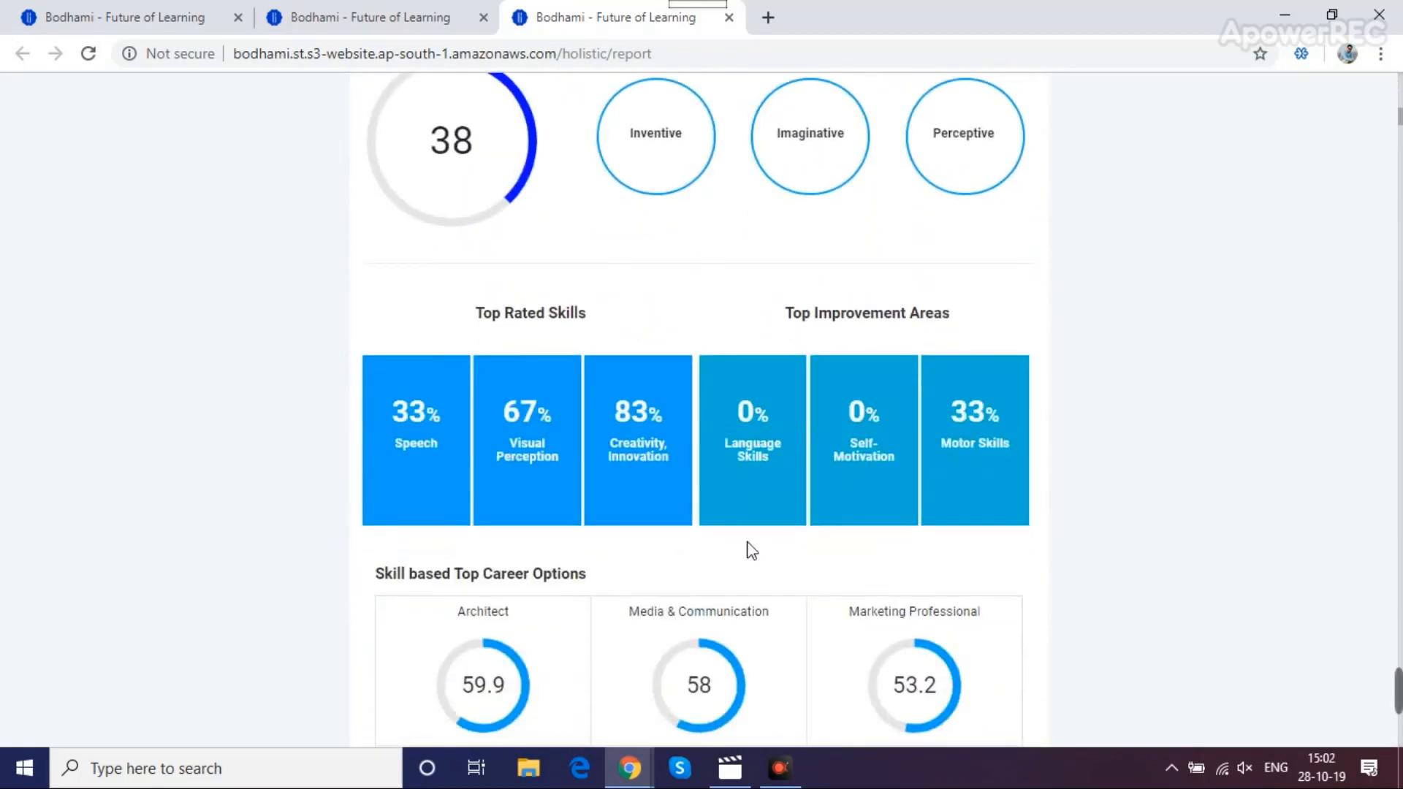
pyautogui.scroll(-7, 751, 550)
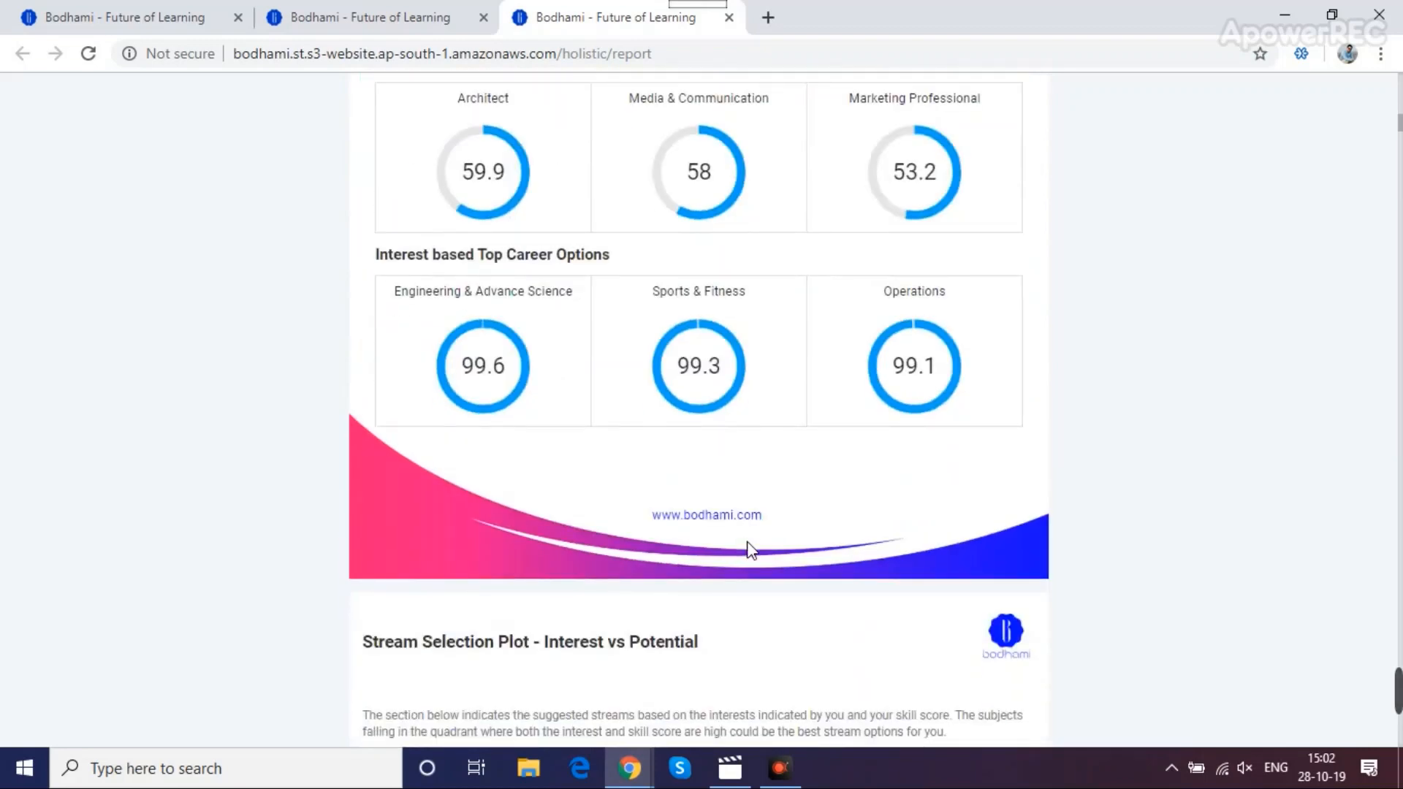
pyautogui.scroll(-10, 751, 553)
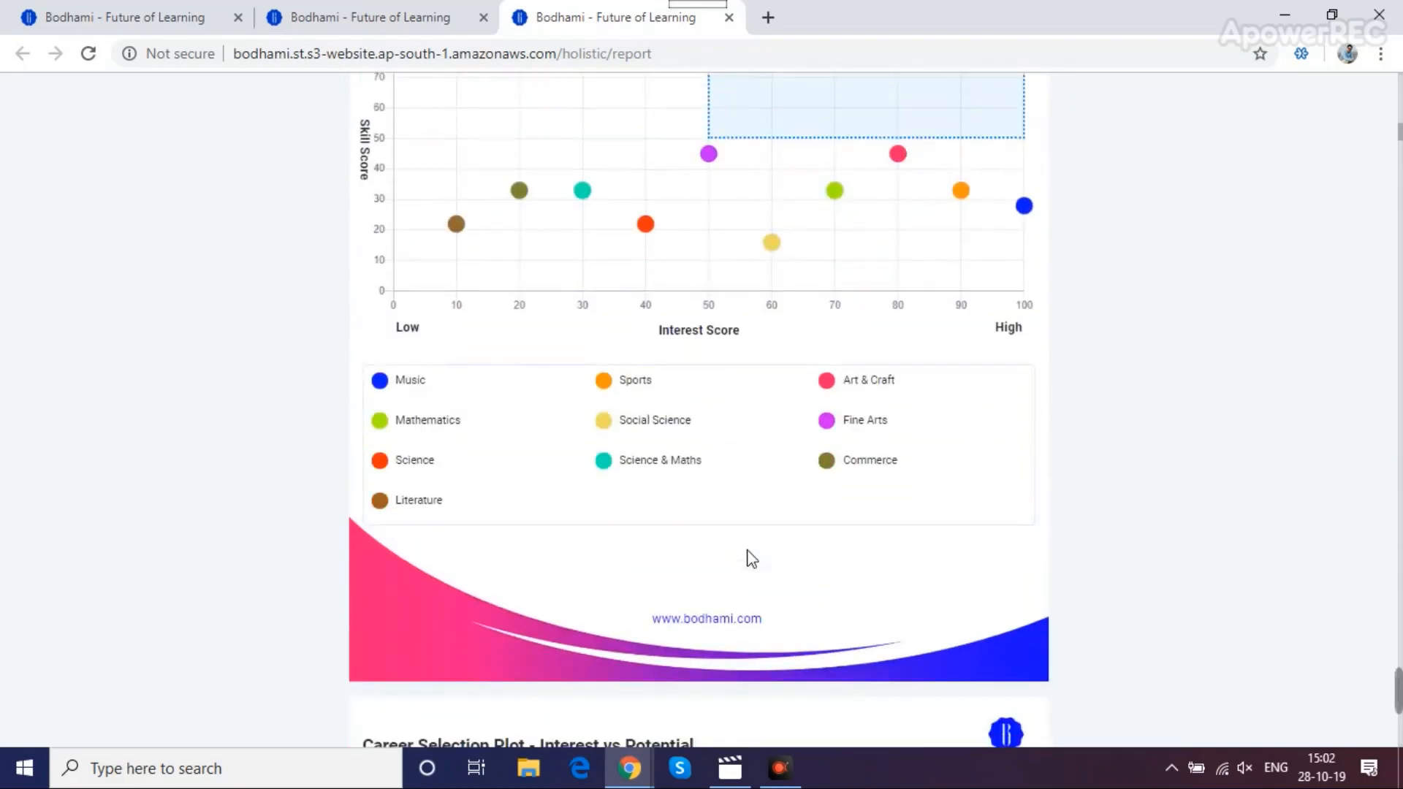
pyautogui.click(383, 22)
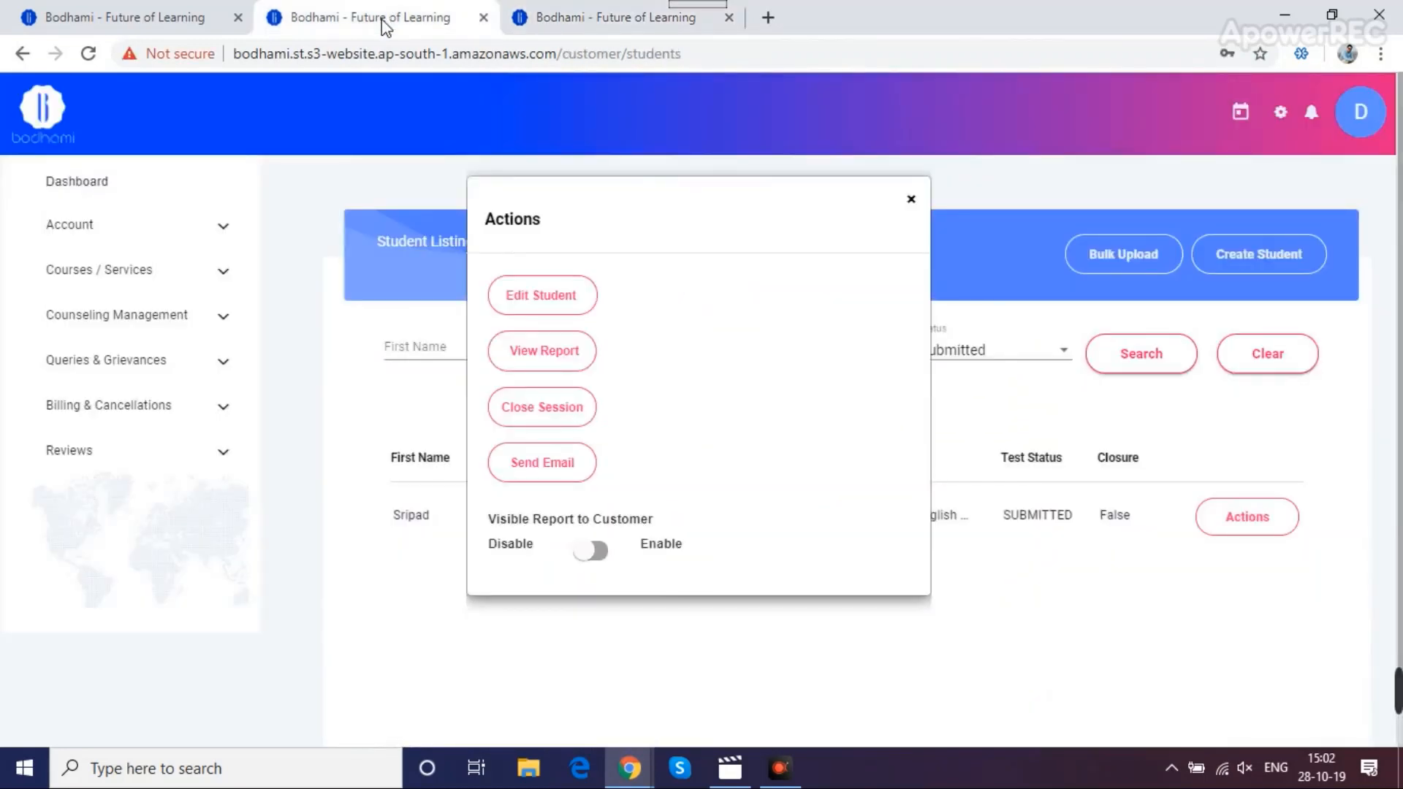